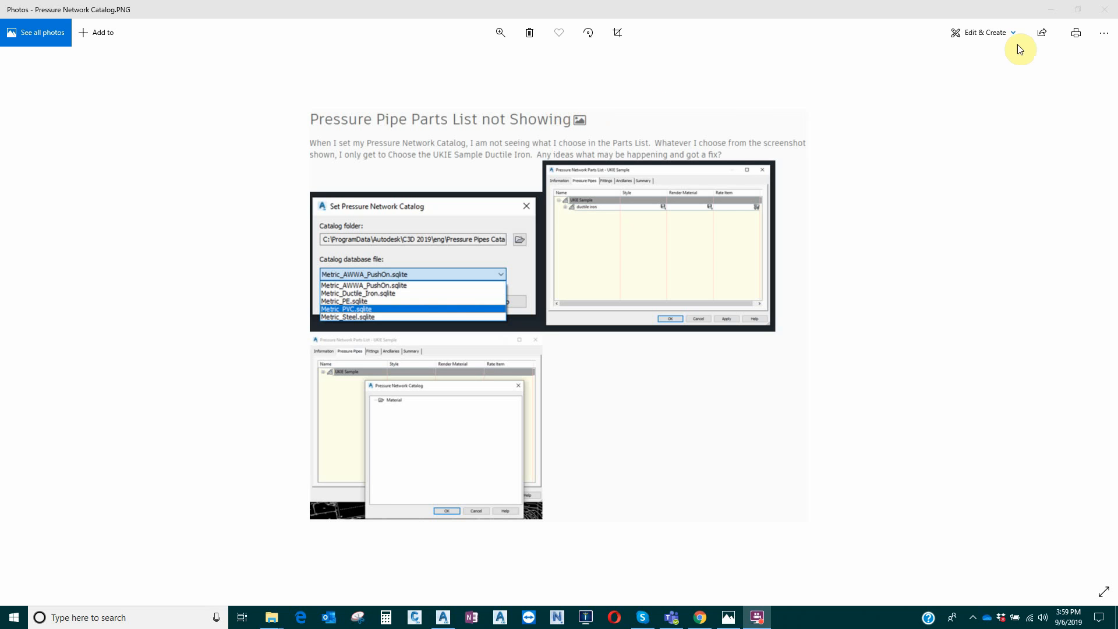
# Step: Switch to Civil 3D and set the pressure network catalog database file to Imperial_AWWA_PVC.sqlite
pyautogui.click(1052, 12)
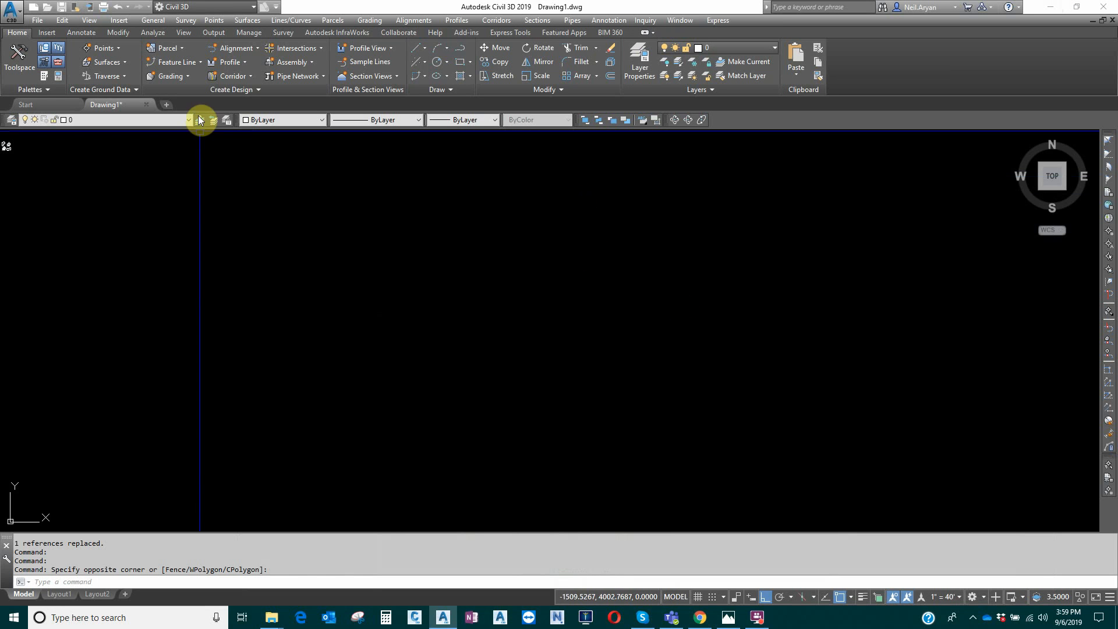
pyautogui.click(229, 90)
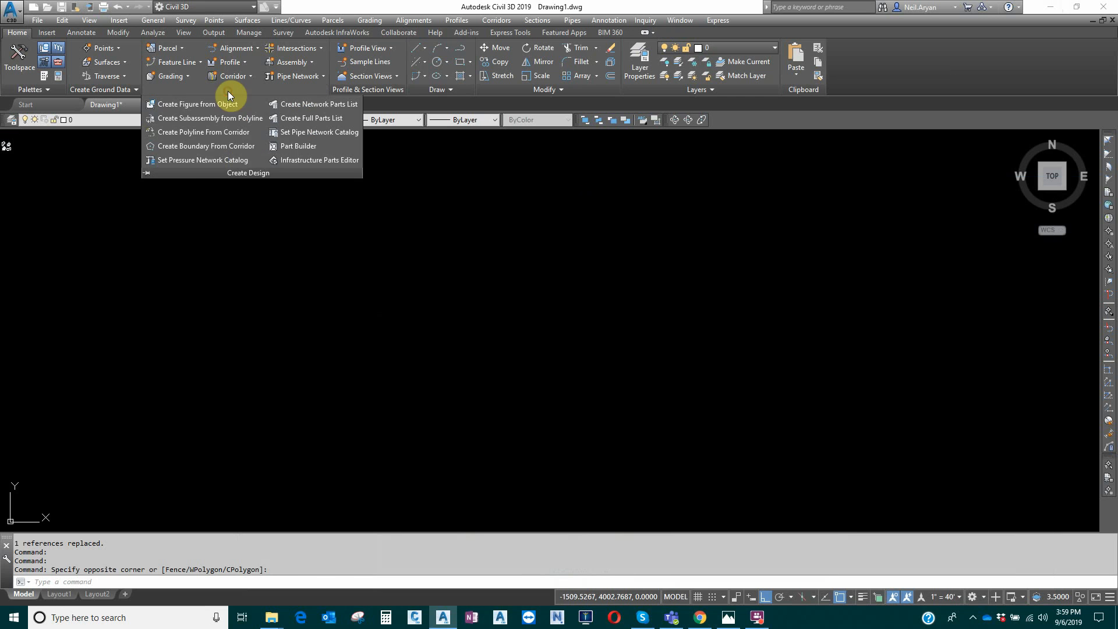
pyautogui.click(202, 159)
pyautogui.click(531, 316)
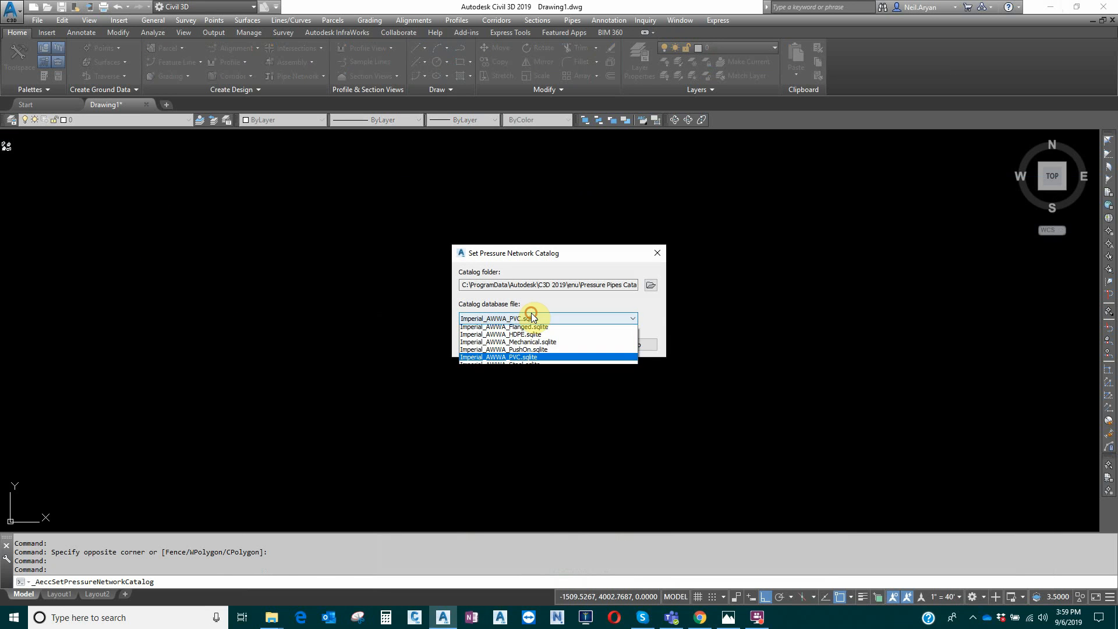
pyautogui.click(530, 316)
pyautogui.click(530, 316)
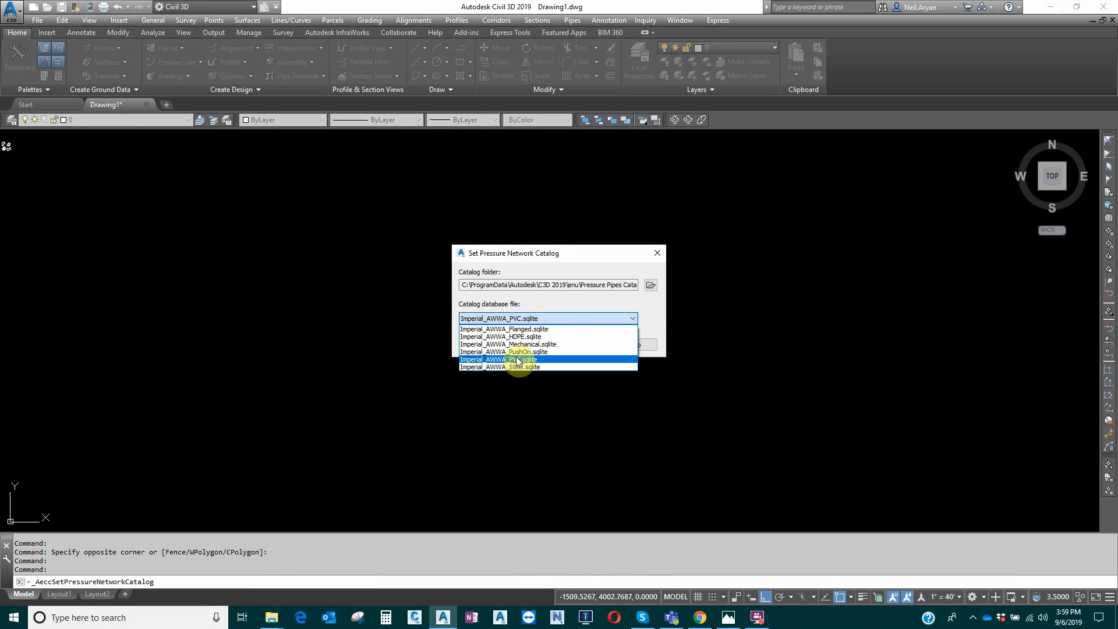
pyautogui.click(518, 360)
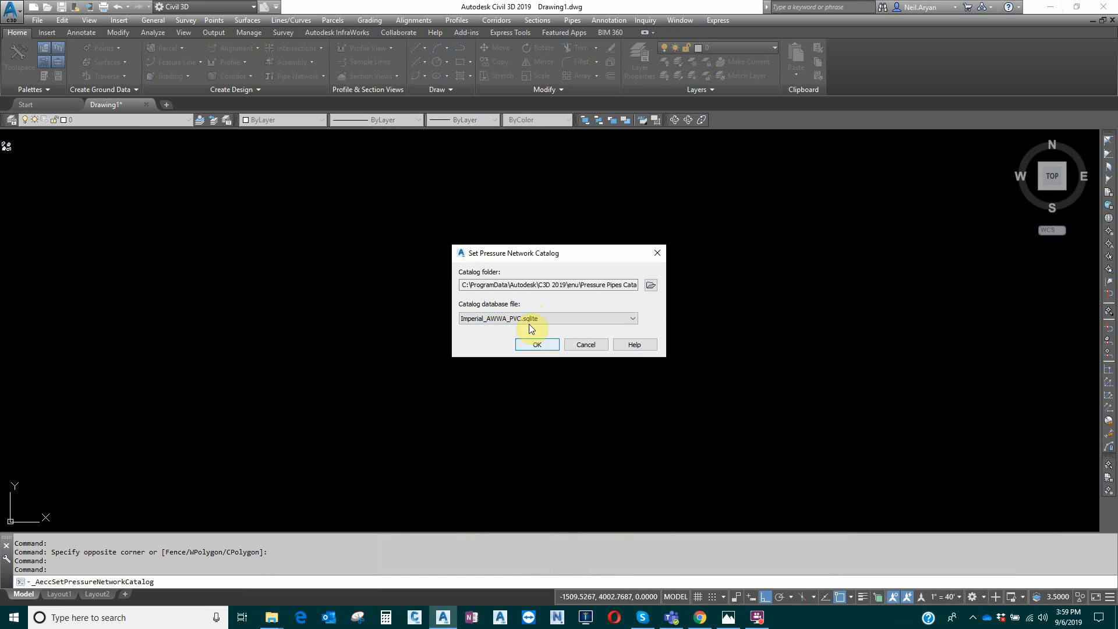
pyautogui.click(534, 344)
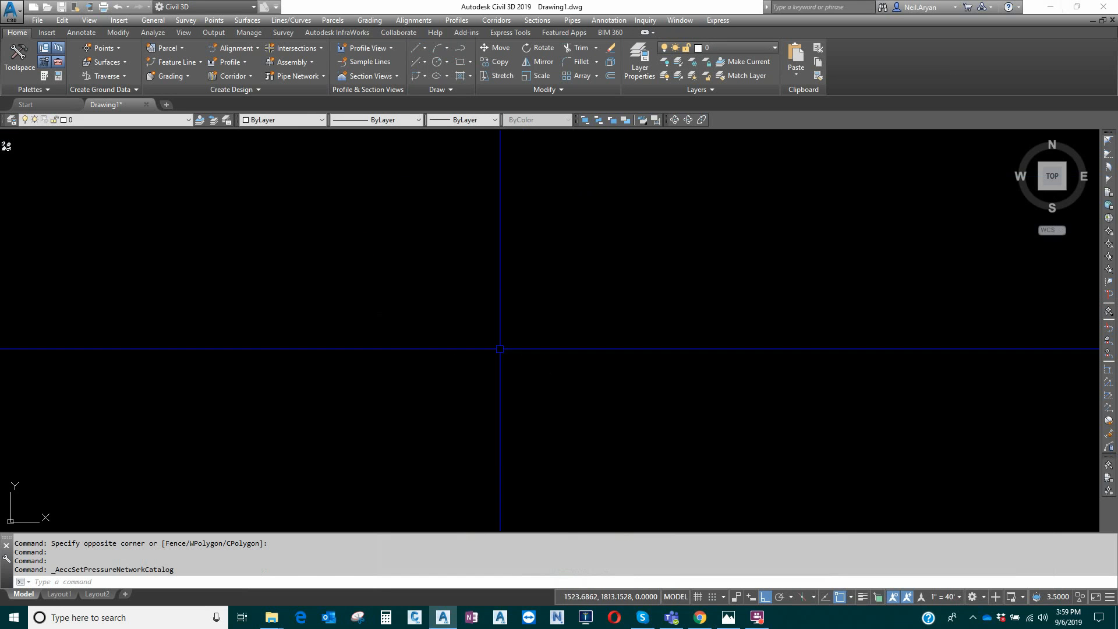
# Step: Start creating a pressure pipe network with the Pressure Network Creation Tools
pyautogui.click(299, 79)
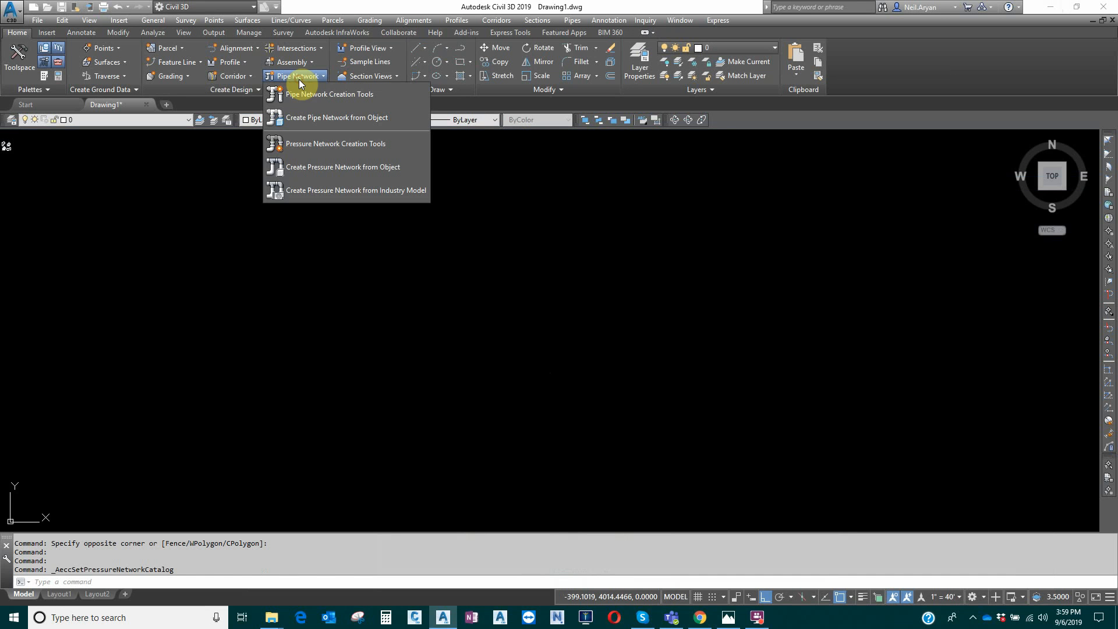
pyautogui.click(309, 145)
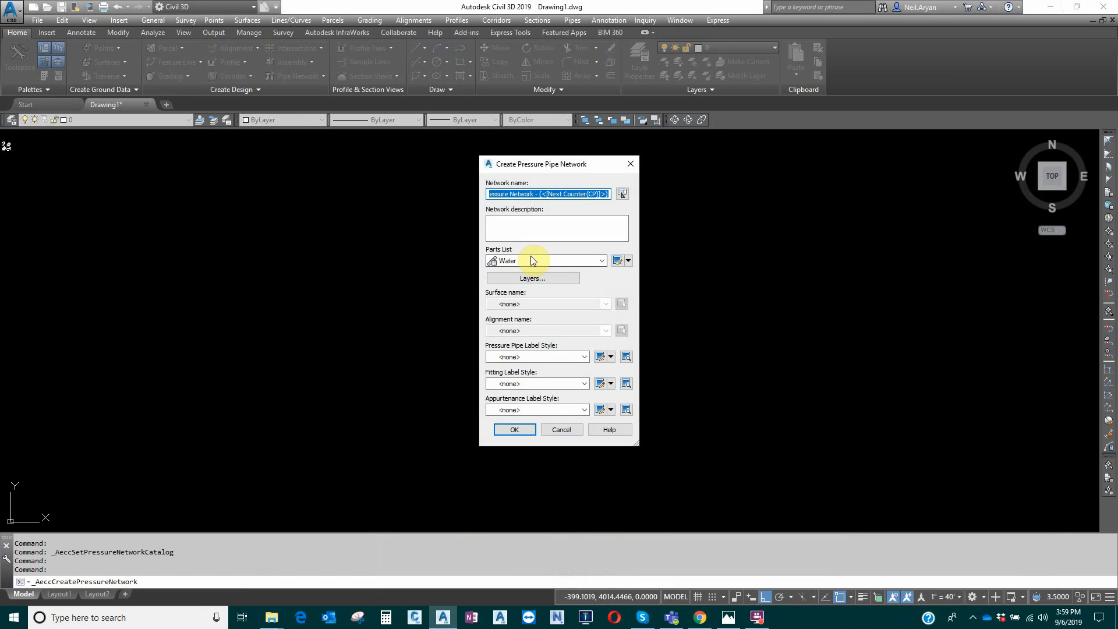
# Step: Try to add a pressure pipe material to the existing Water parts list
pyautogui.click(581, 260)
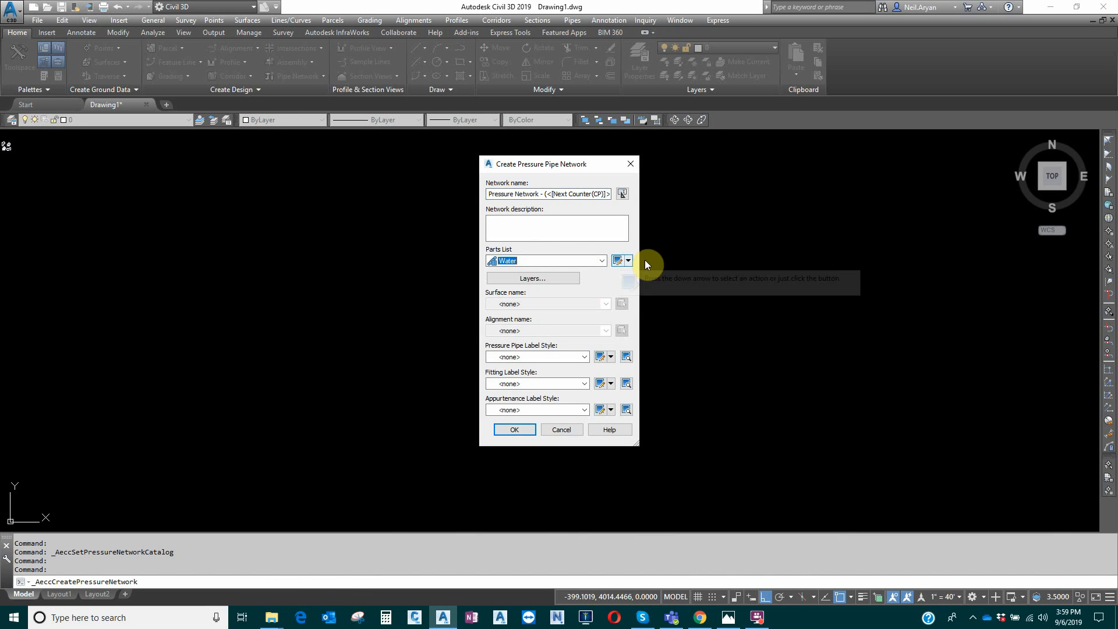
pyautogui.click(628, 260)
pyautogui.click(631, 298)
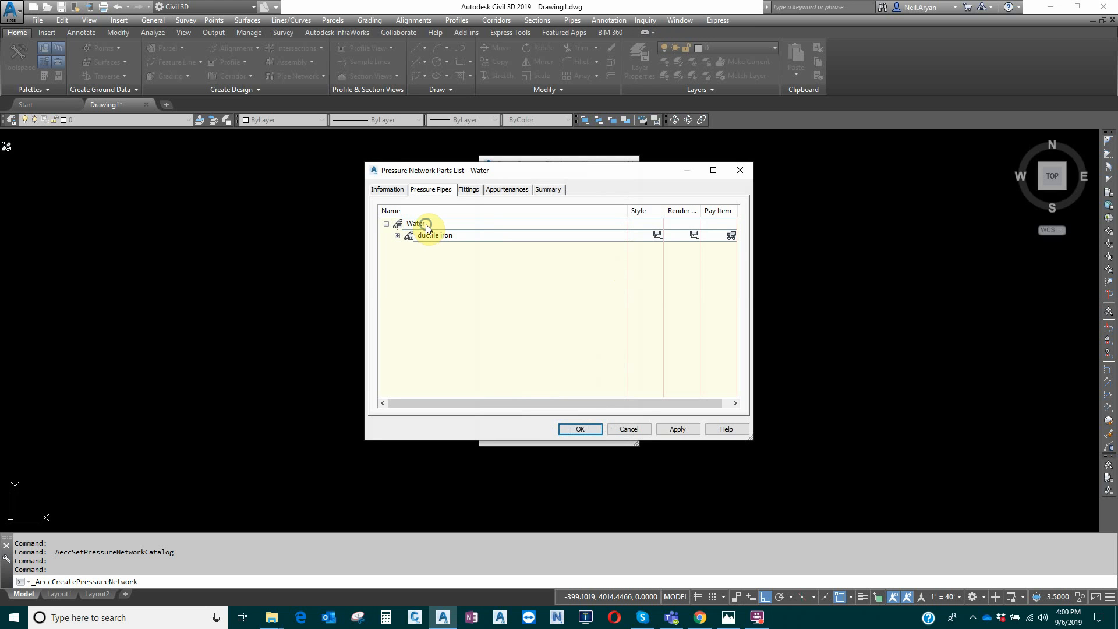
pyautogui.rightClick(426, 225)
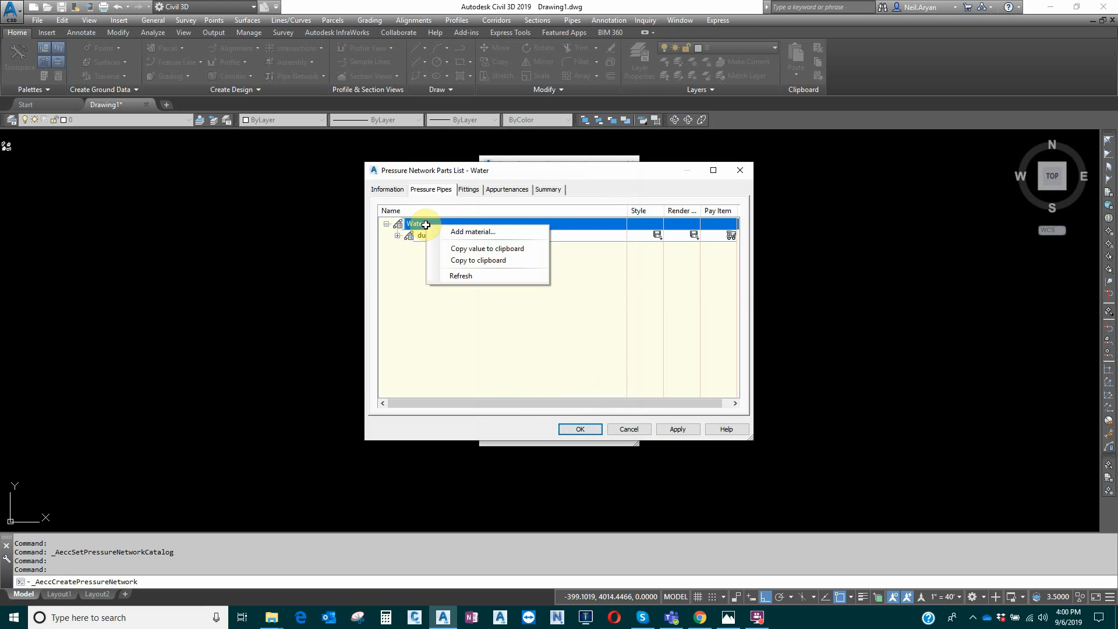
pyautogui.click(486, 233)
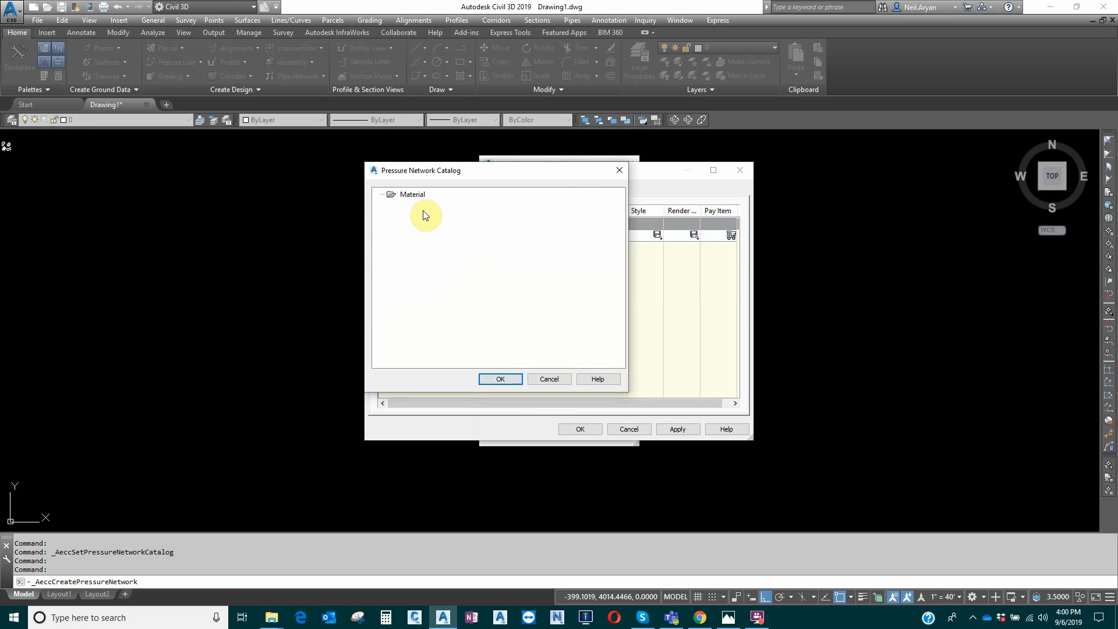
pyautogui.click(546, 380)
pyautogui.click(640, 428)
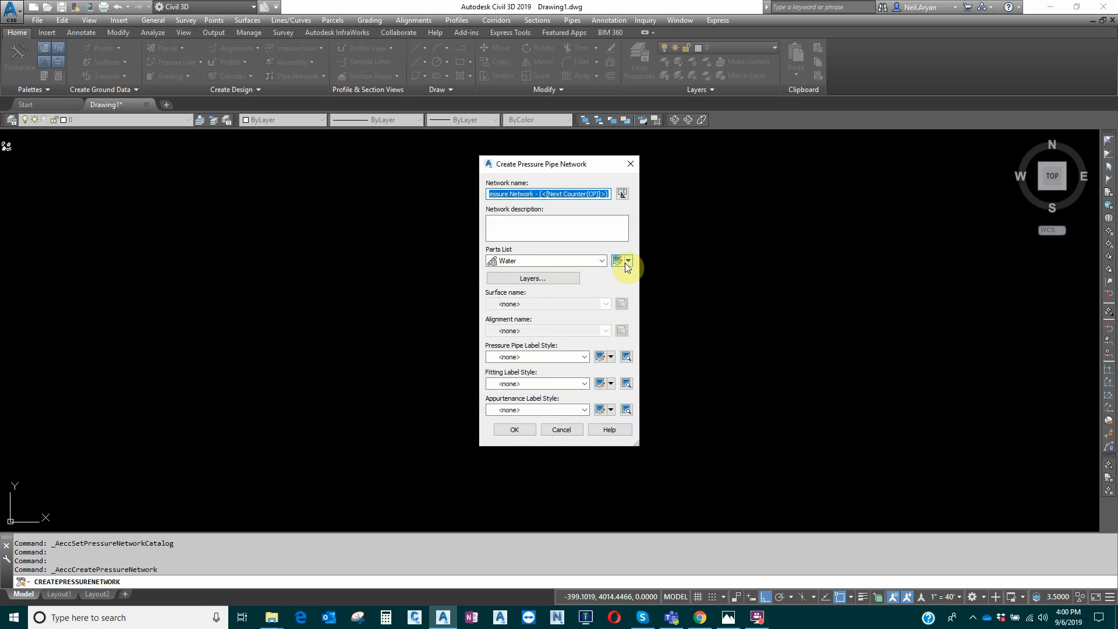
# Step: Create a new pressure network parts list named PVC NETWORK and apply the name
pyautogui.click(627, 262)
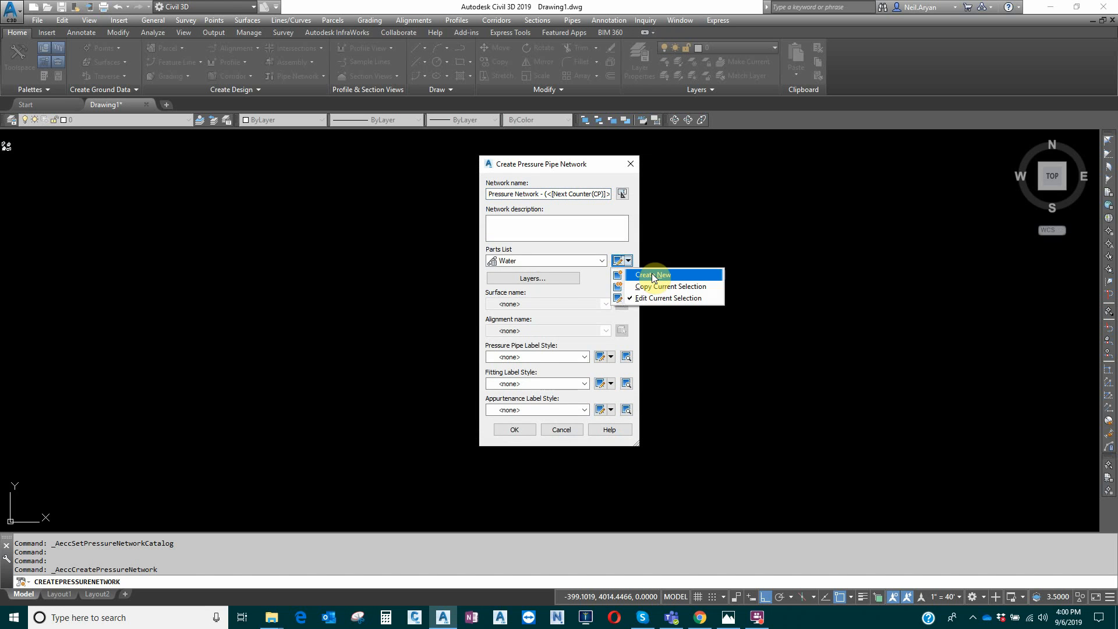
pyautogui.click(653, 275)
pyautogui.click(379, 191)
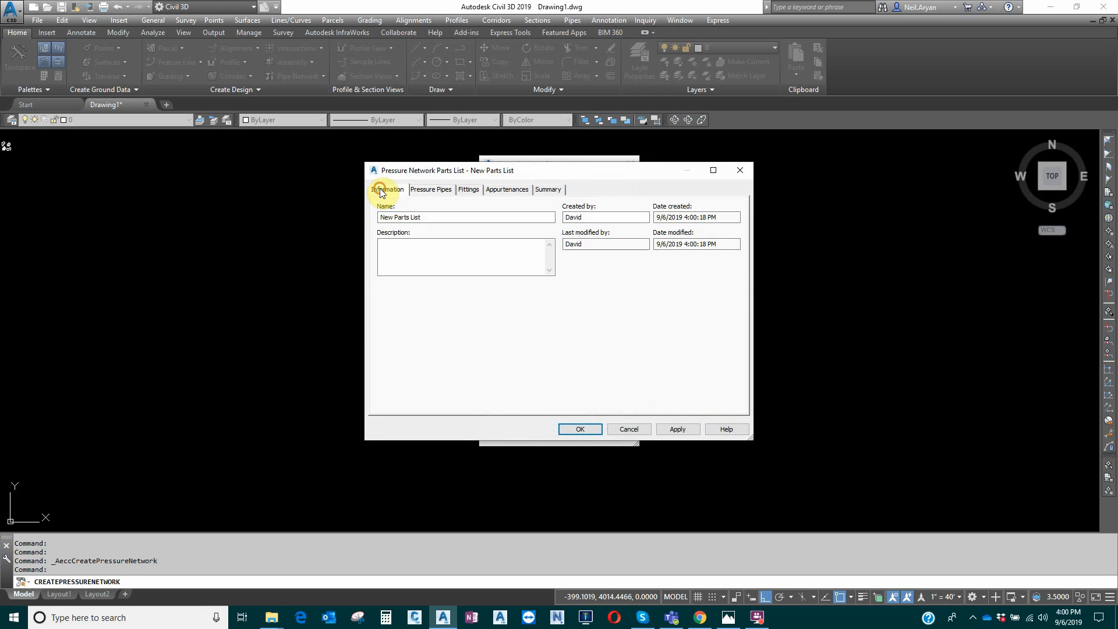
pyautogui.moveTo(431, 217); pyautogui.dragTo(232, 221)
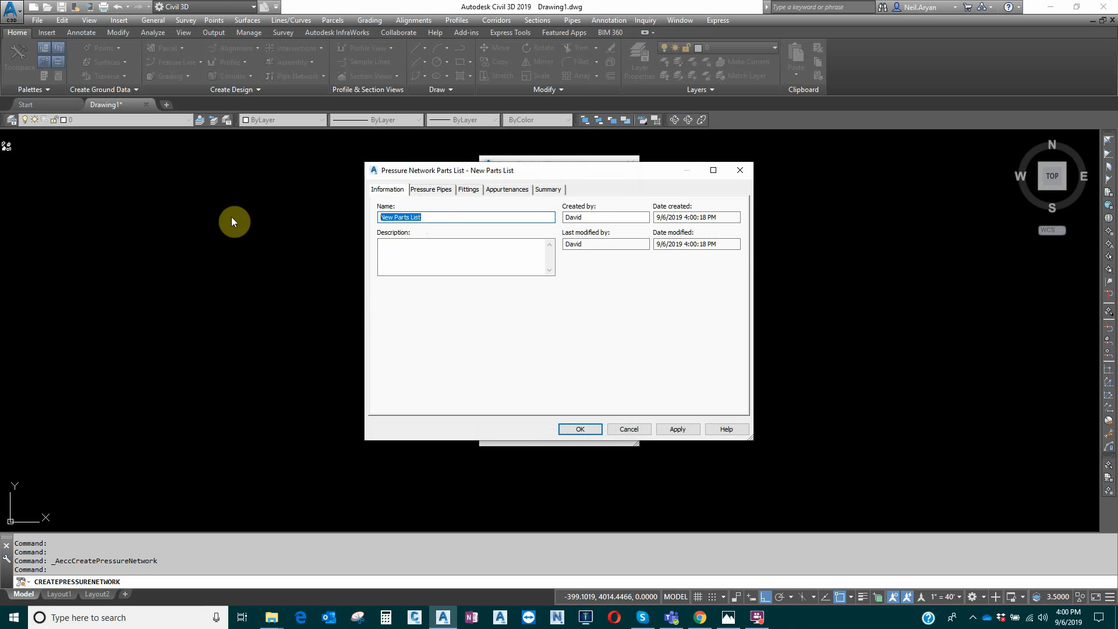
pyautogui.write('PVC NETWORK')
pyautogui.click(438, 190)
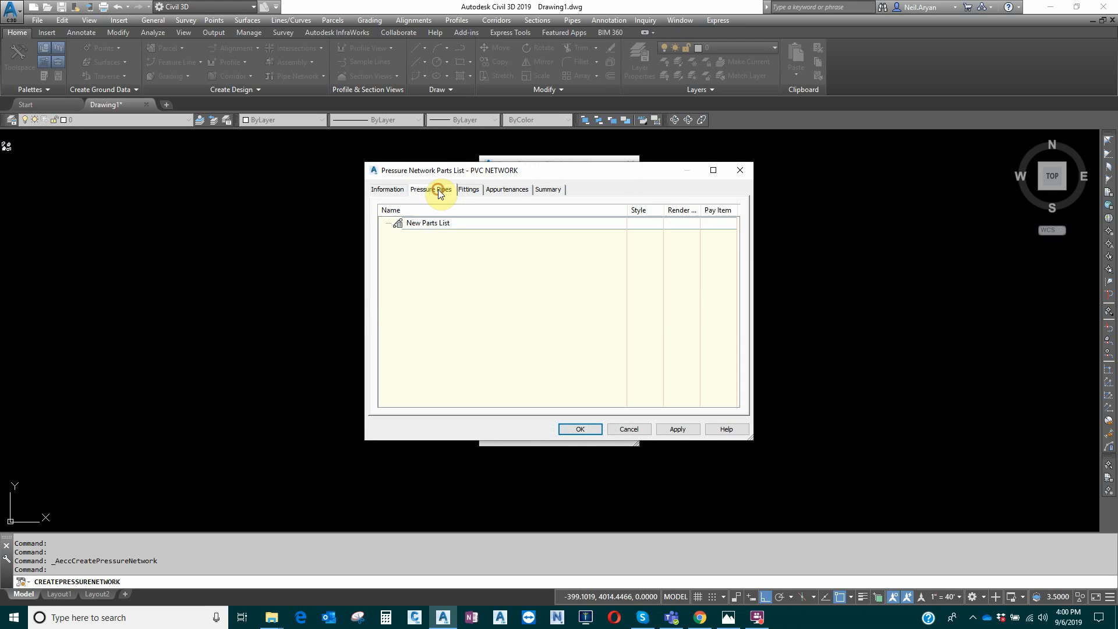
pyautogui.click(421, 225)
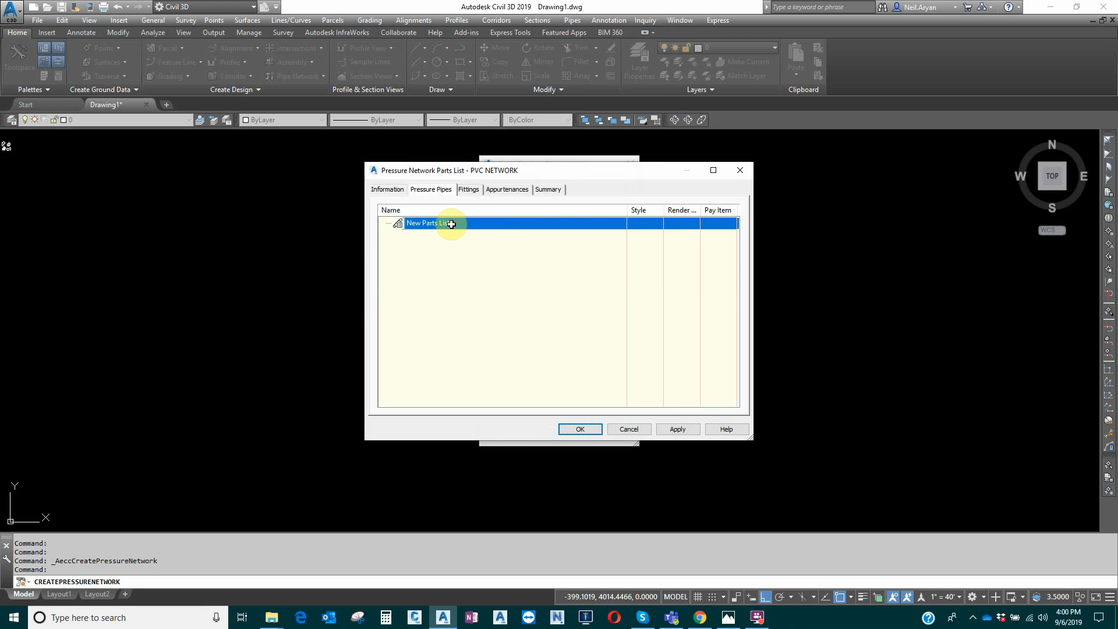
pyautogui.click(679, 430)
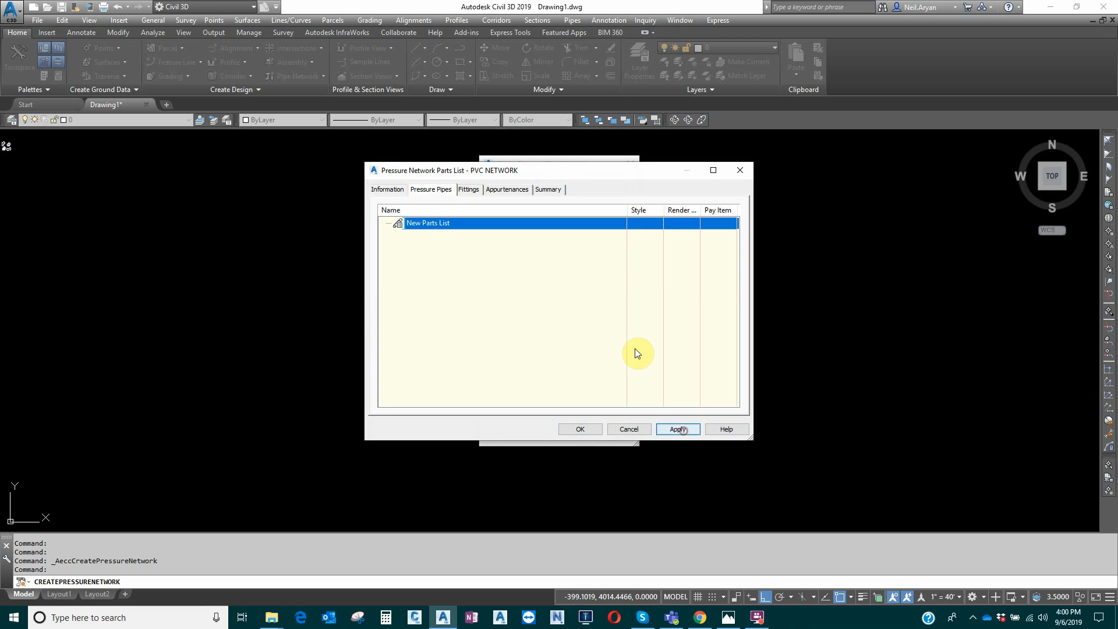
# Step: Add the PVC material from the pressure network catalog to the new list's pressure pipes
pyautogui.rightClick(430, 225)
pyautogui.click(489, 231)
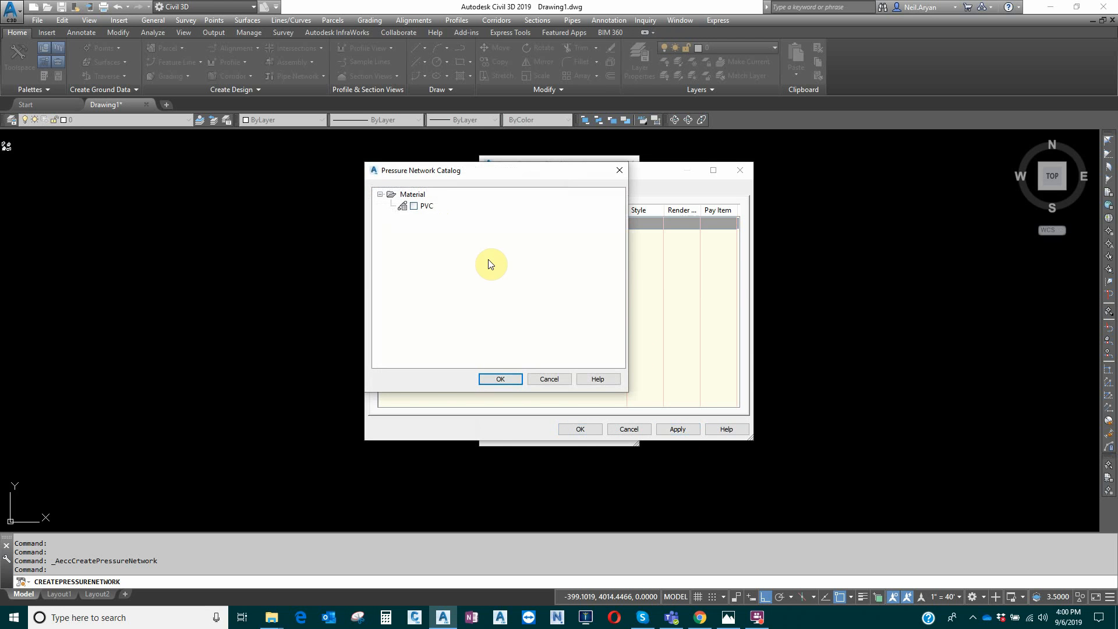
pyautogui.click(414, 206)
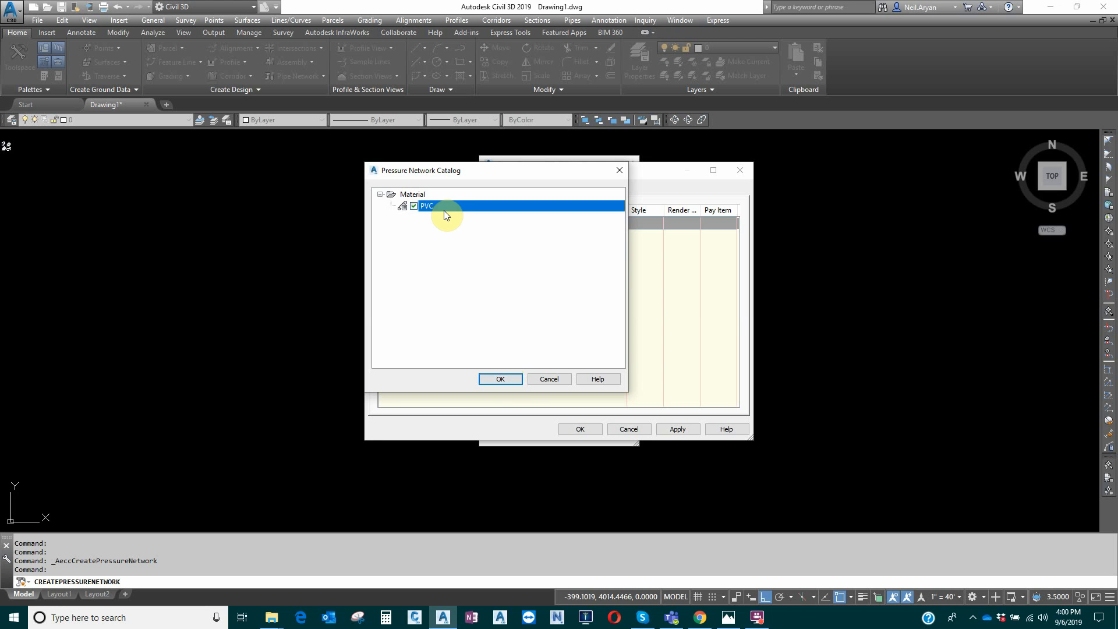
pyautogui.click(508, 381)
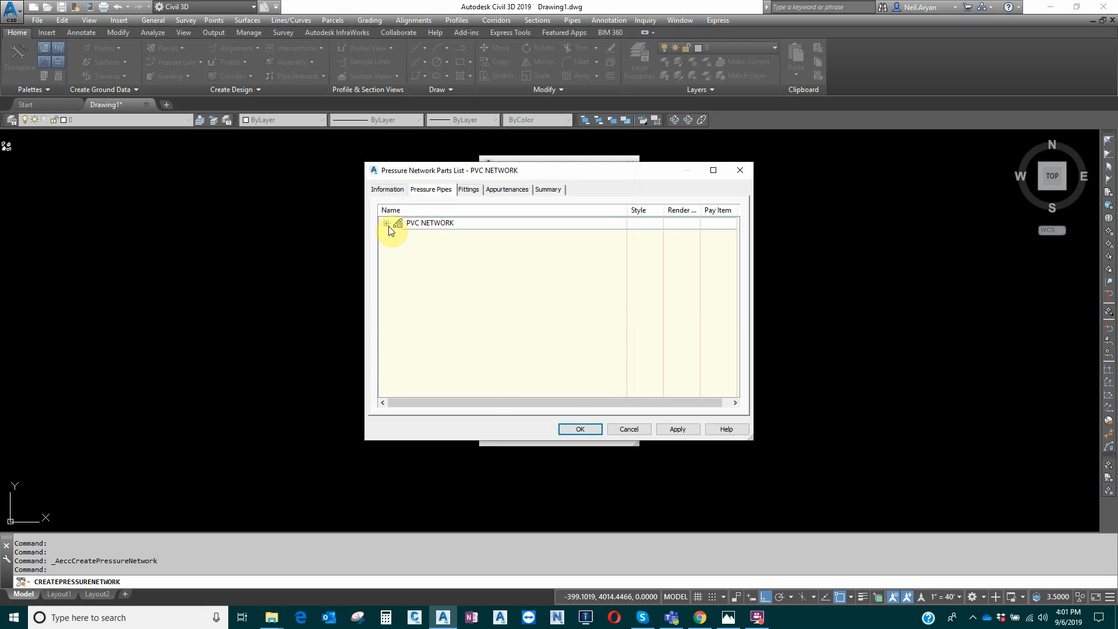
# Step: Add the 4 in nominal diameter pipe size to the PVC material and accept the PVC NETWORK parts list
pyautogui.click(386, 224)
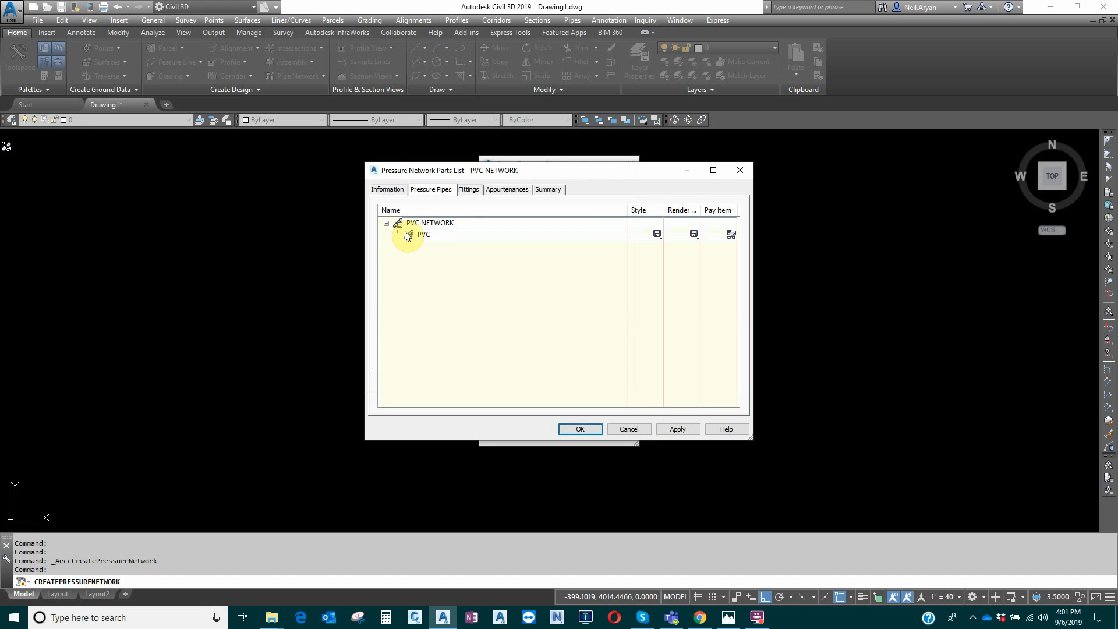
pyautogui.click(412, 234)
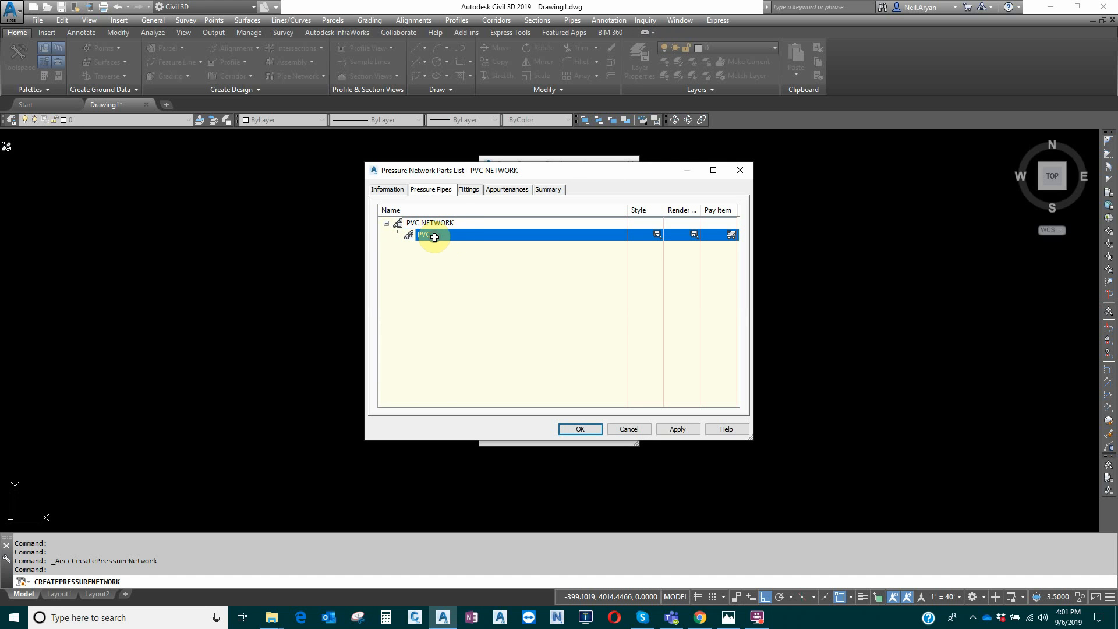
pyautogui.rightClick(434, 236)
pyautogui.click(468, 244)
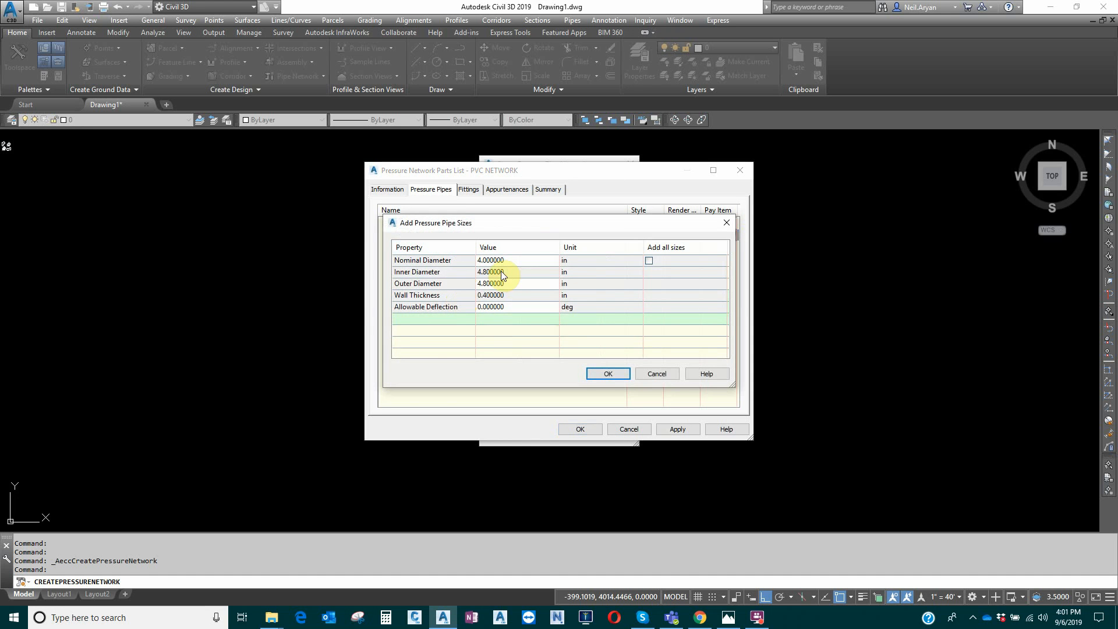
pyautogui.click(603, 375)
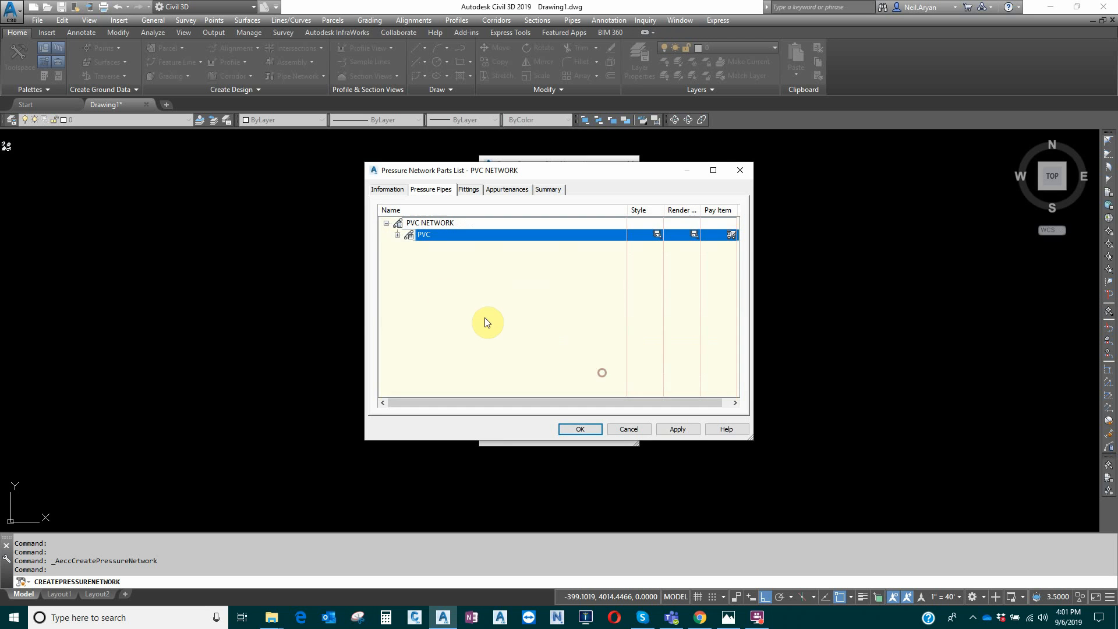
pyautogui.click(398, 238)
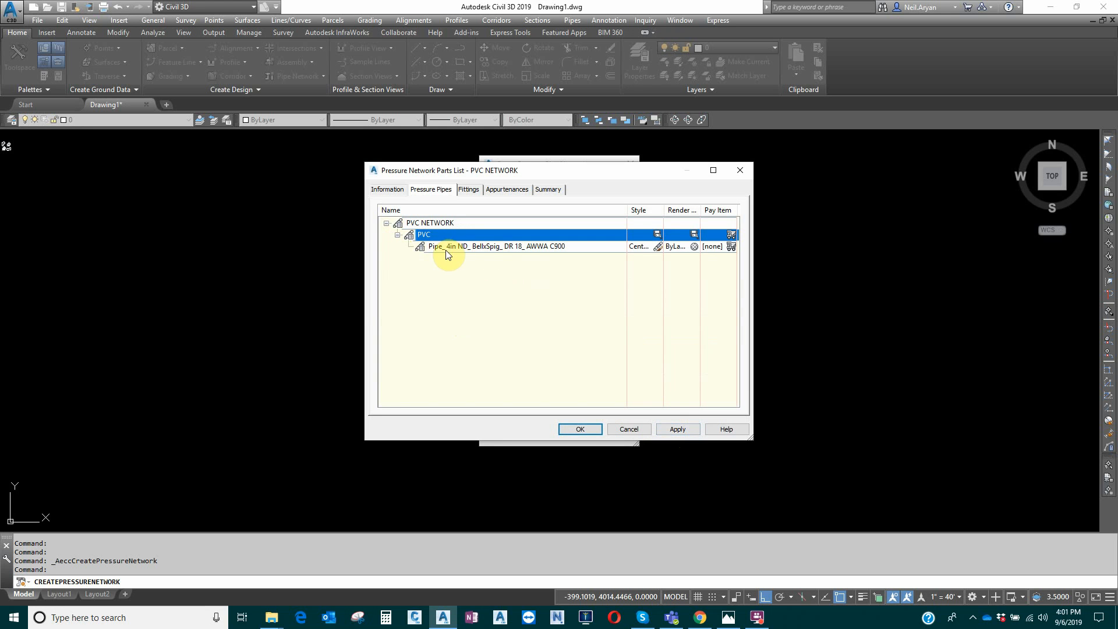
pyautogui.click(580, 430)
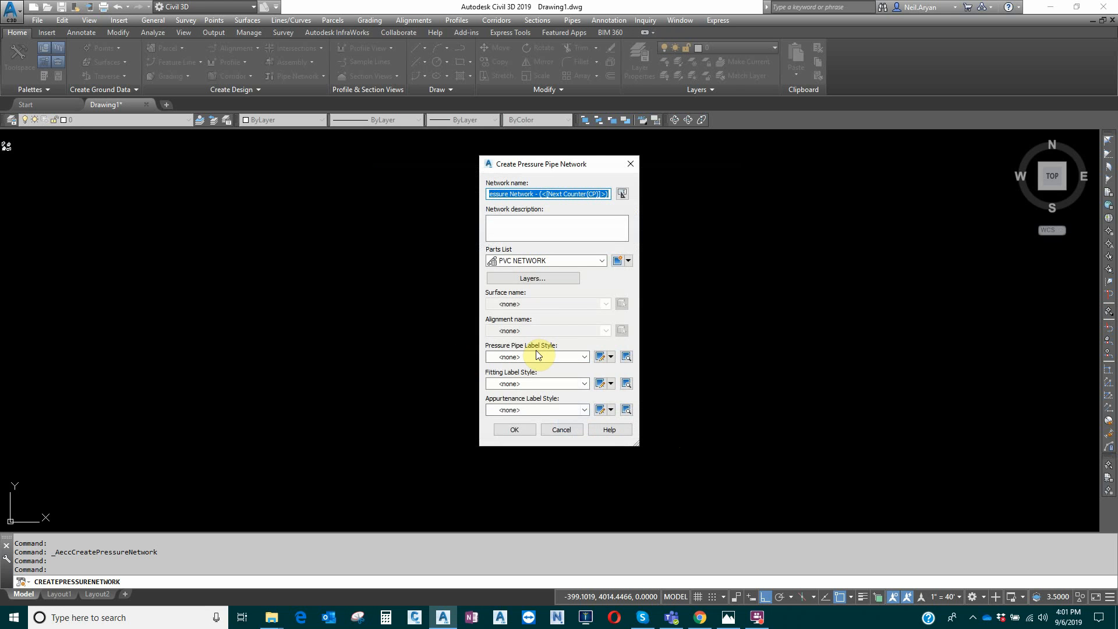
# Step: Set the pressure pipe label style to Nominal Diameter and Material and create the network
pyautogui.click(535, 361)
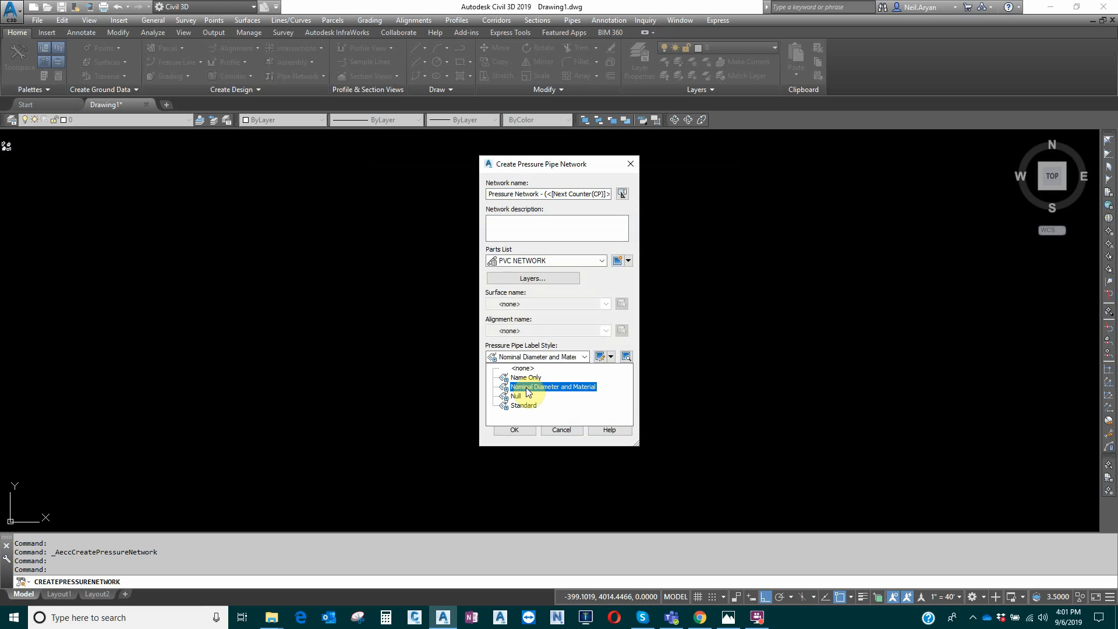
pyautogui.click(534, 388)
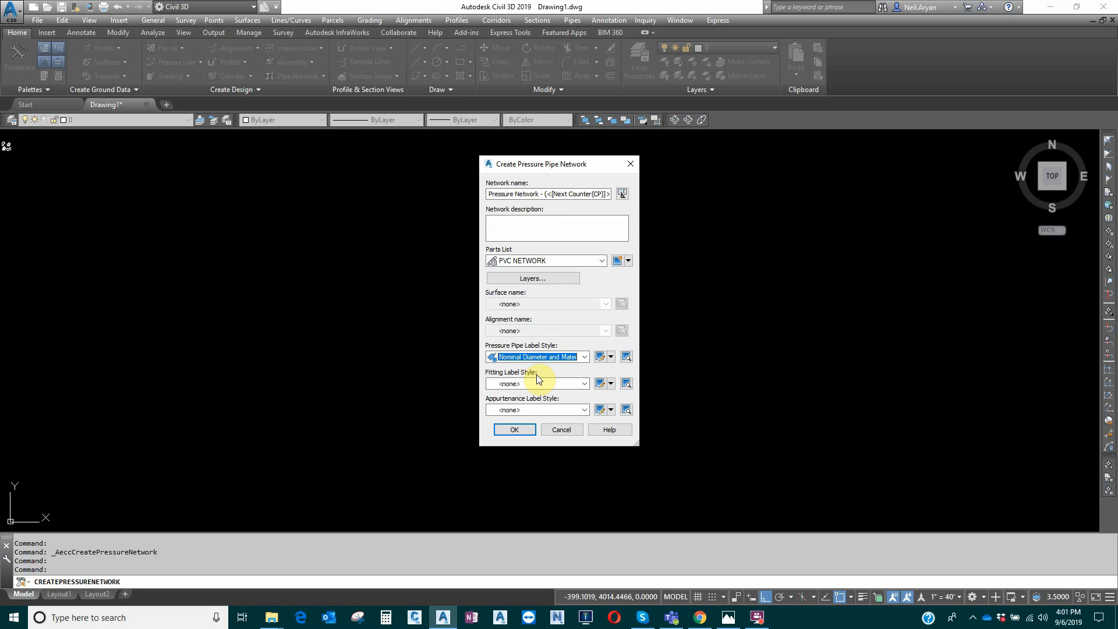
pyautogui.click(515, 432)
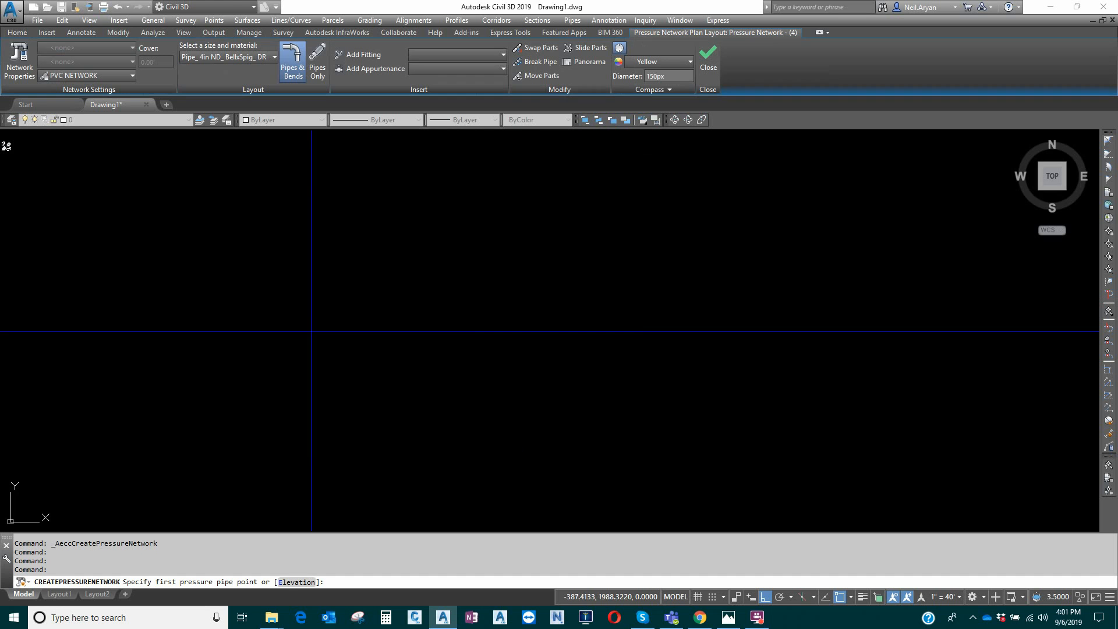
# Step: Lay out one straight horizontal 4 in PVC pressure pipe about 4130 units long and inspect its label
pyautogui.click(356, 240)
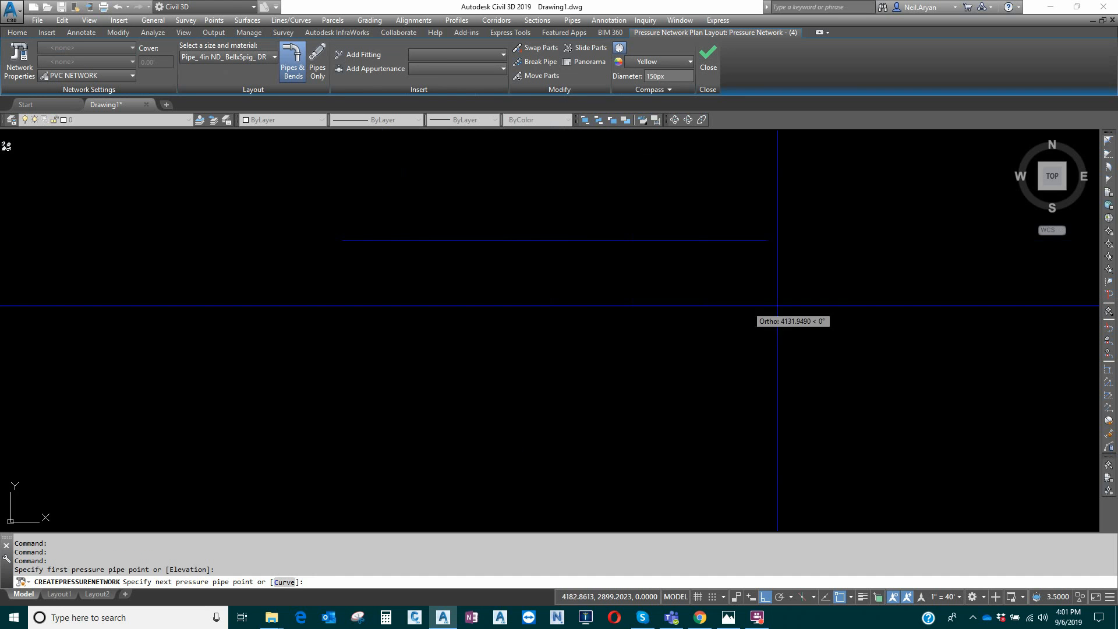
pyautogui.click(777, 241)
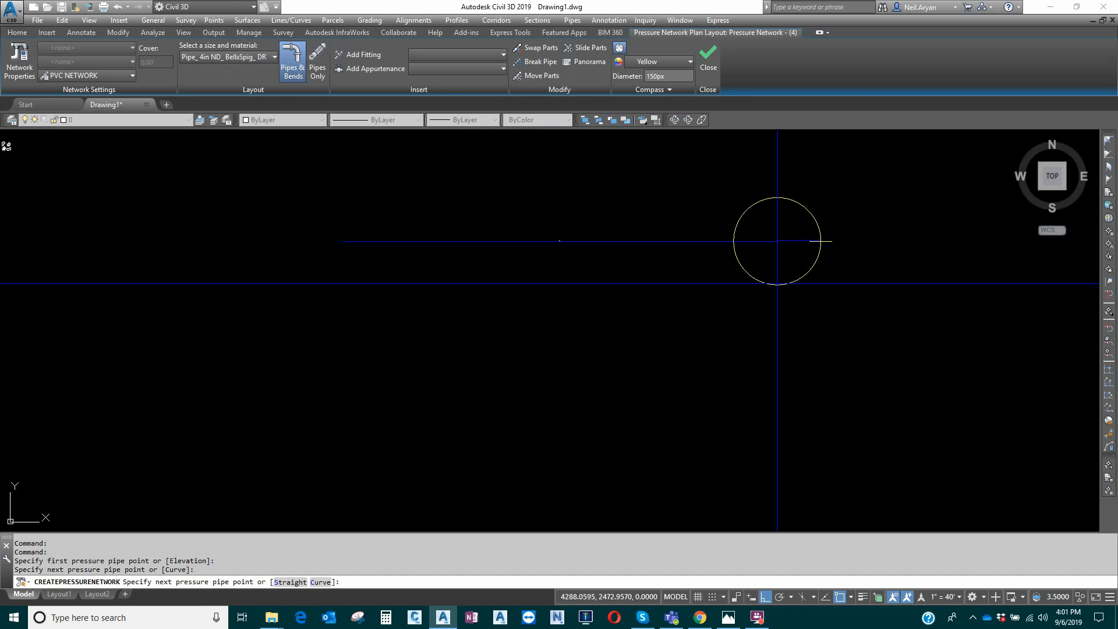
pyautogui.middleClick(529, 221)
pyautogui.middleClick(529, 221)
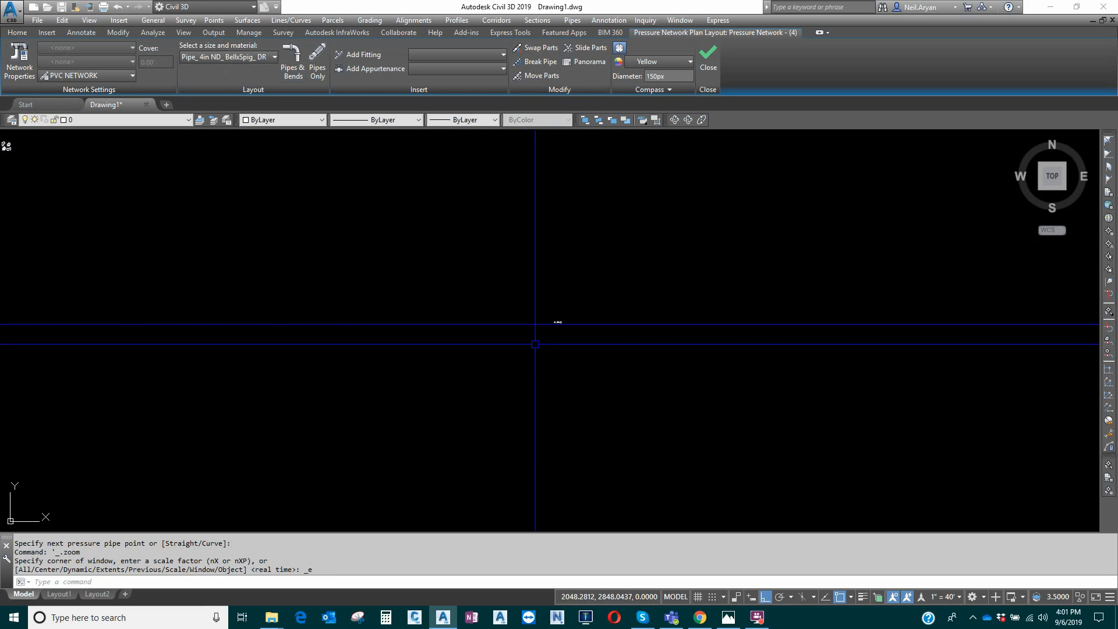
pyautogui.scroll(5, 536, 344)
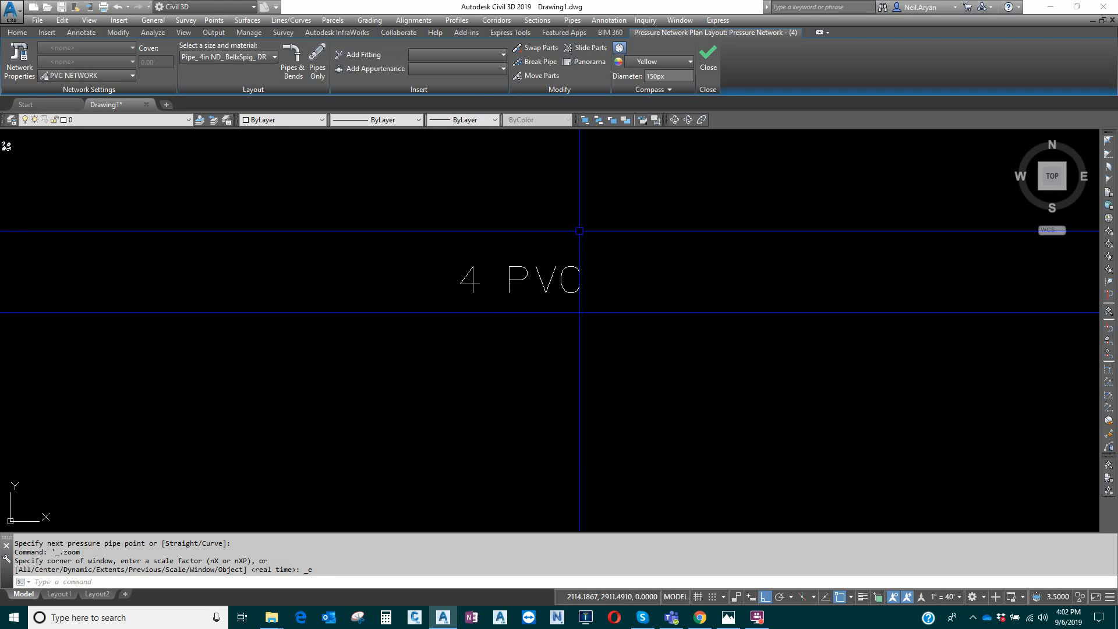
# Step: Close the pressure network layout tools and set the pressure network catalog database to Imperial_AWWA_HDPE.sqlite
pyautogui.click(707, 64)
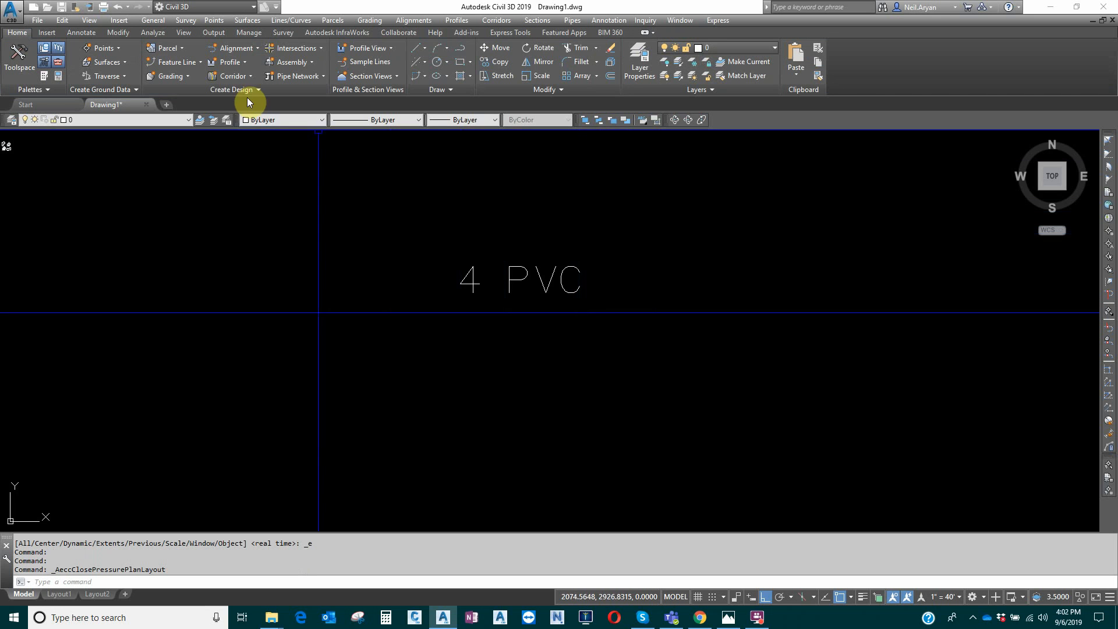
pyautogui.click(230, 91)
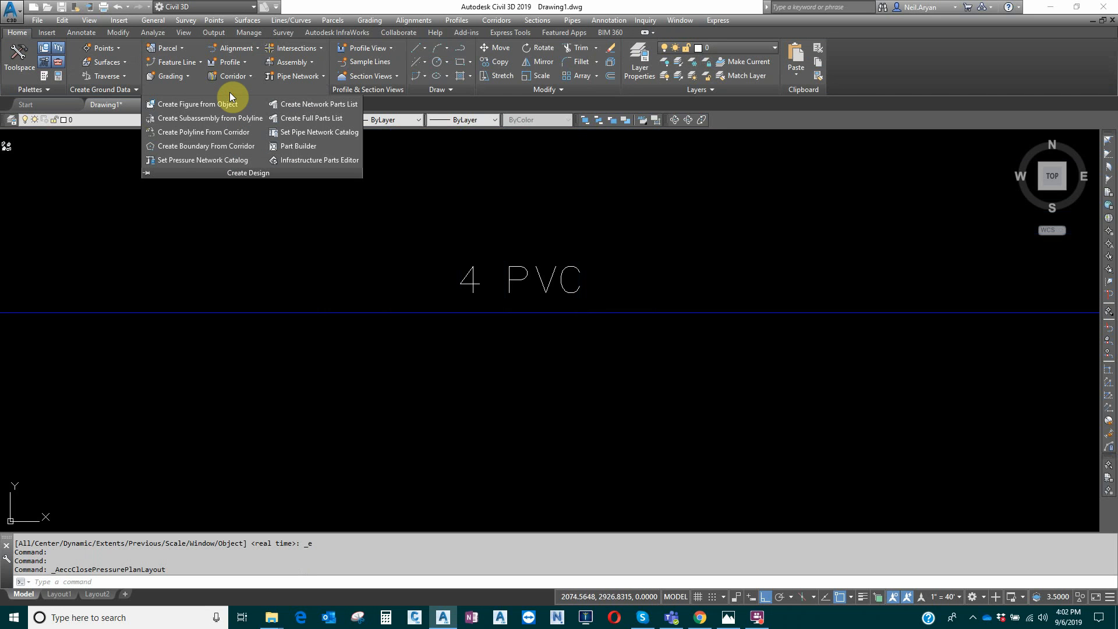
pyautogui.click(193, 162)
pyautogui.click(559, 318)
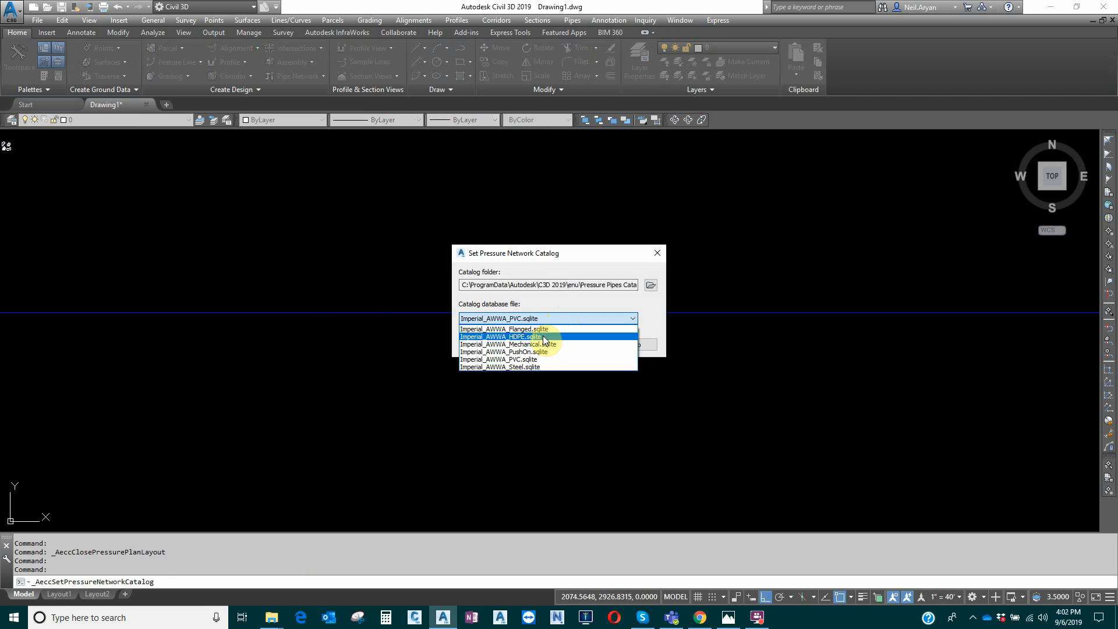
pyautogui.click(544, 337)
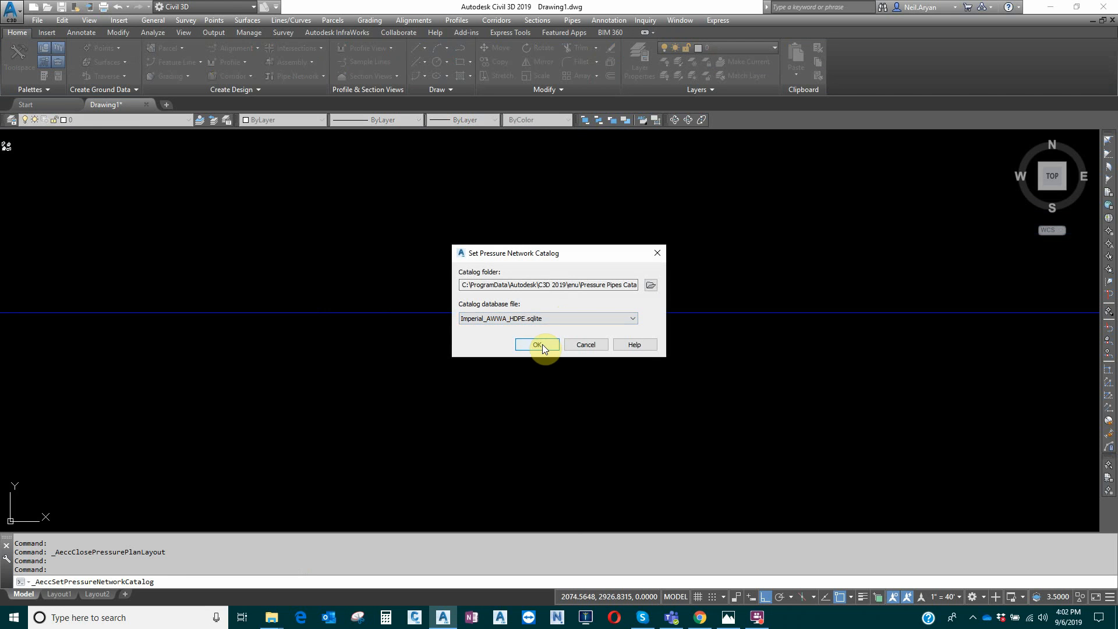
pyautogui.click(537, 345)
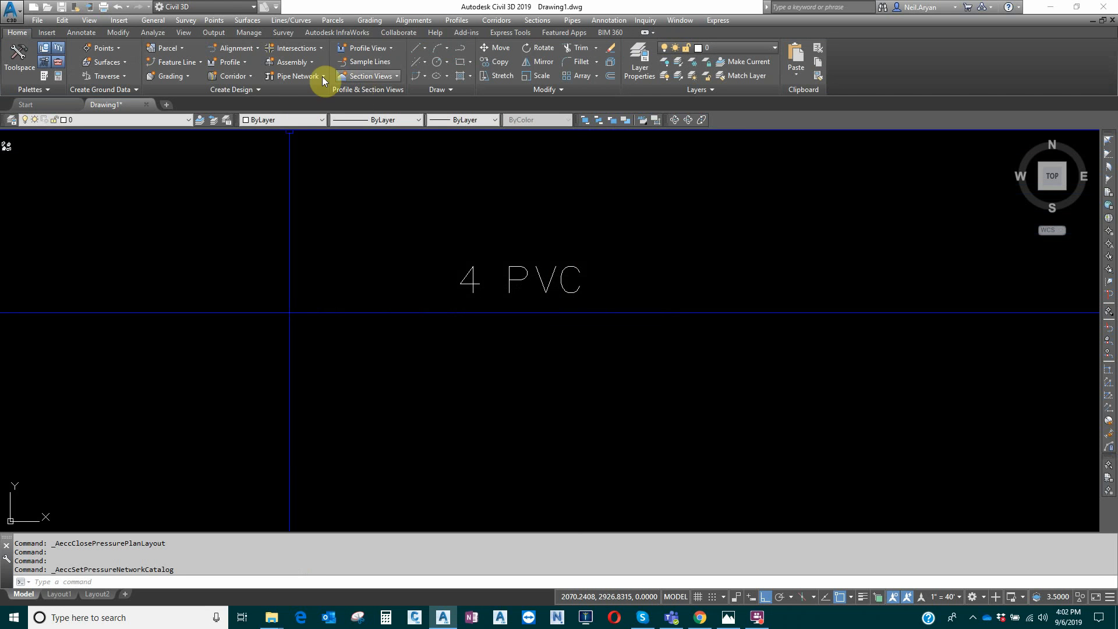
# Step: Start a new pressure network, check which catalog materials can be added to the Water parts list's pressure pipes, and cancel the list edit
pyautogui.click(322, 76)
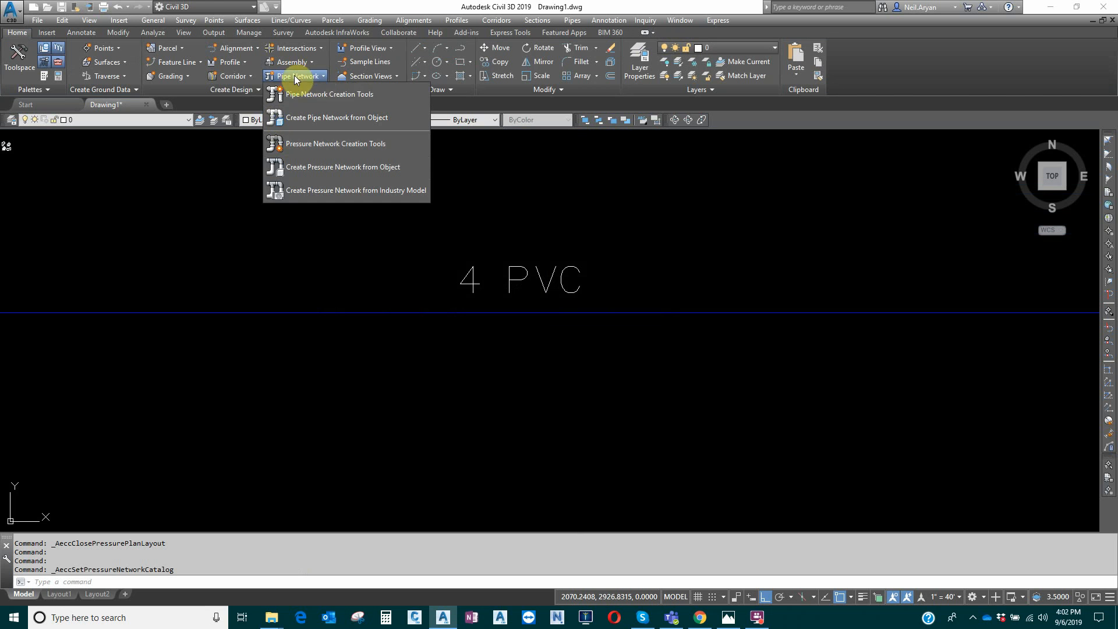
pyautogui.click(322, 146)
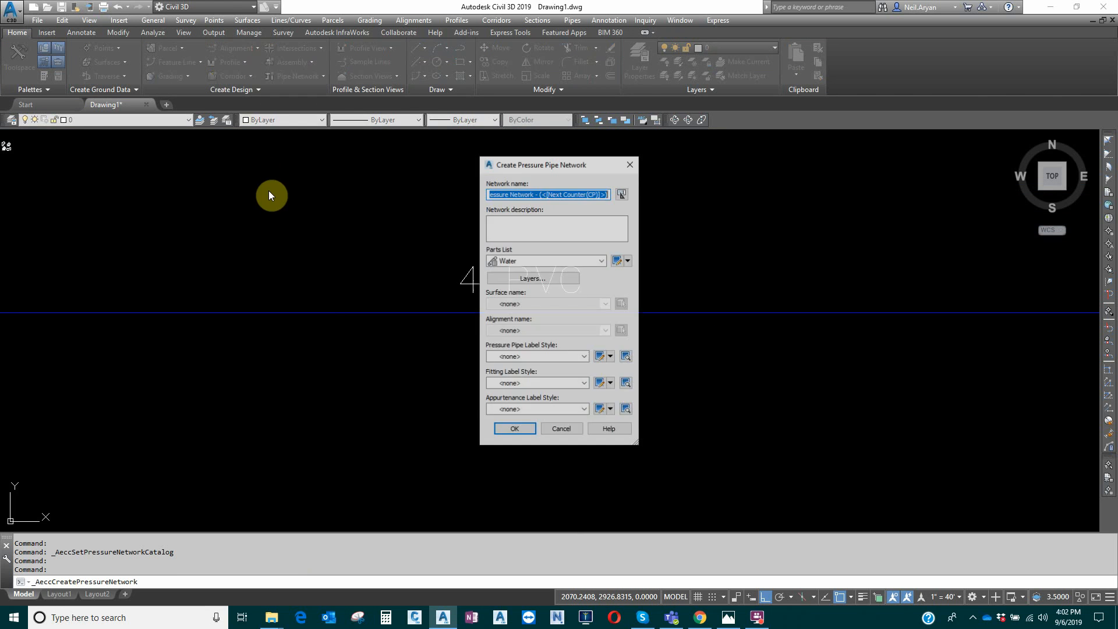
pyautogui.click(629, 260)
pyautogui.click(572, 247)
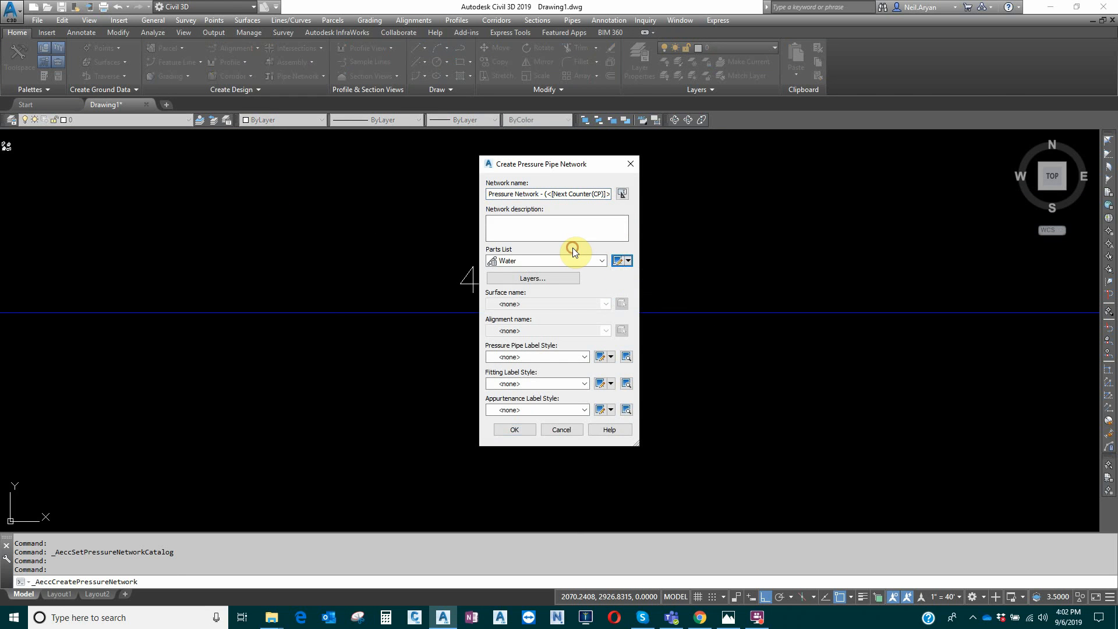
pyautogui.click(619, 261)
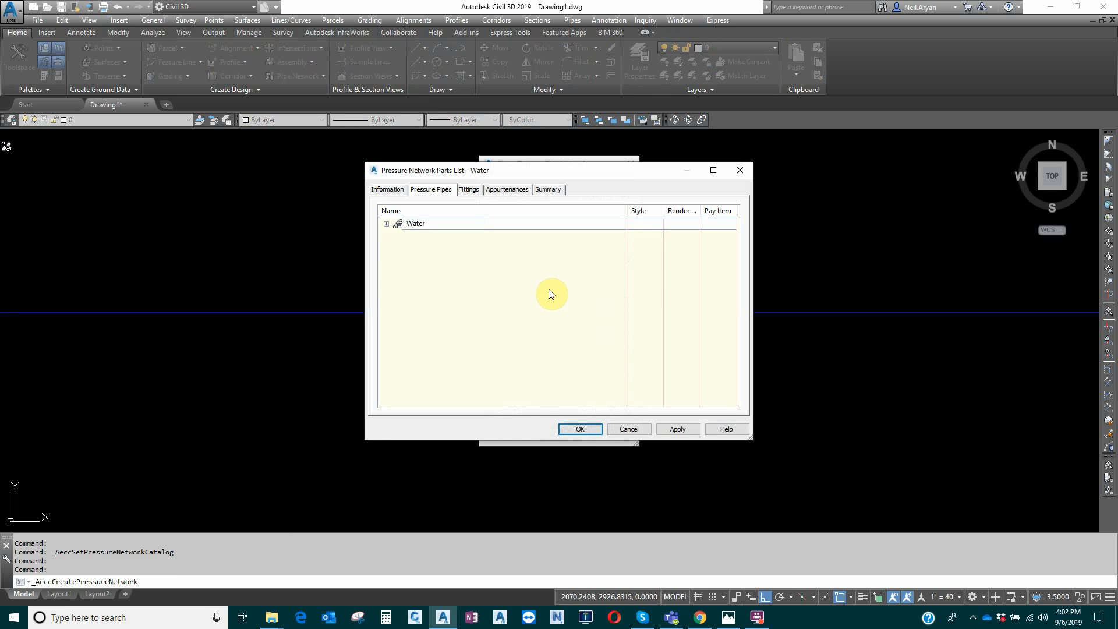
pyautogui.rightClick(400, 224)
pyautogui.click(449, 234)
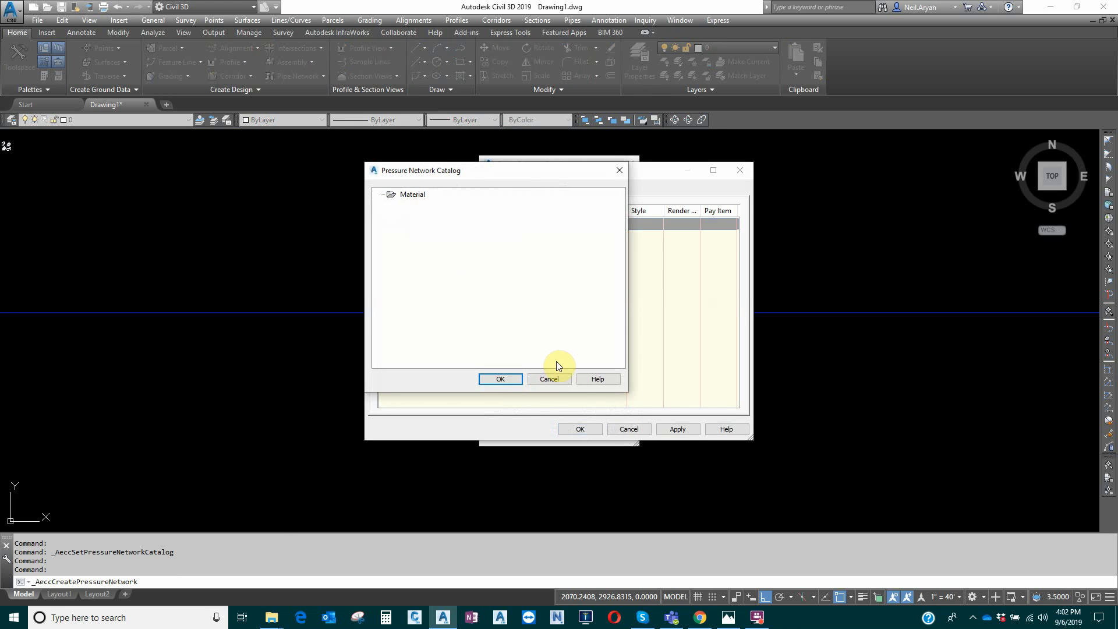
pyautogui.click(549, 377)
pyautogui.click(625, 430)
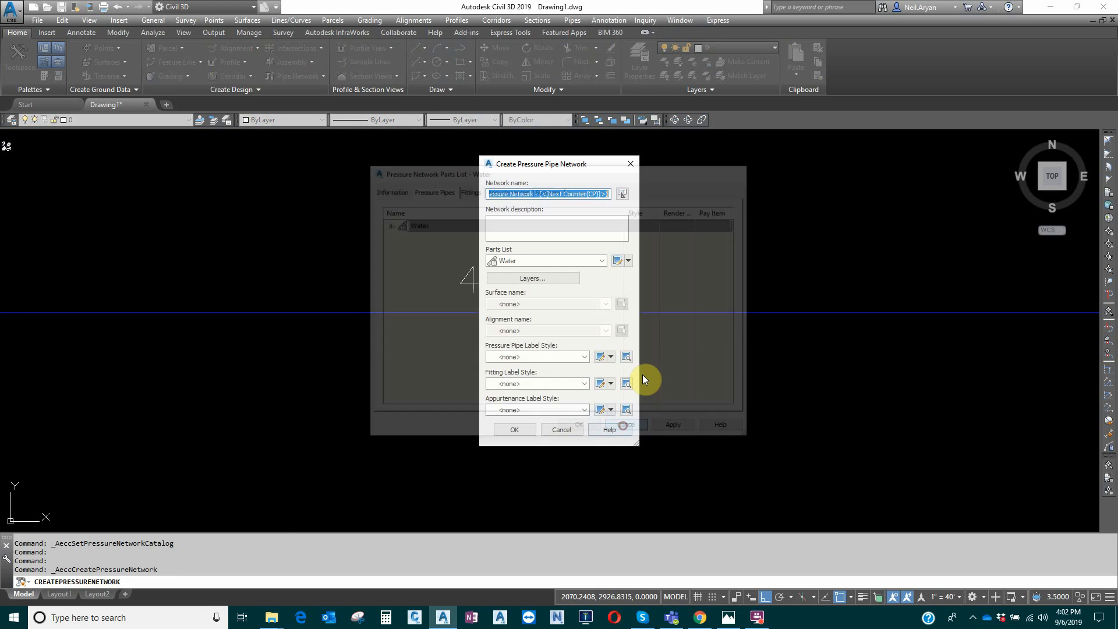
# Step: Choose the PVC NETWORK parts list, check which catalog materials can be added to its pressure pipes, and cancel the list edit
pyautogui.click(530, 260)
pyautogui.click(528, 283)
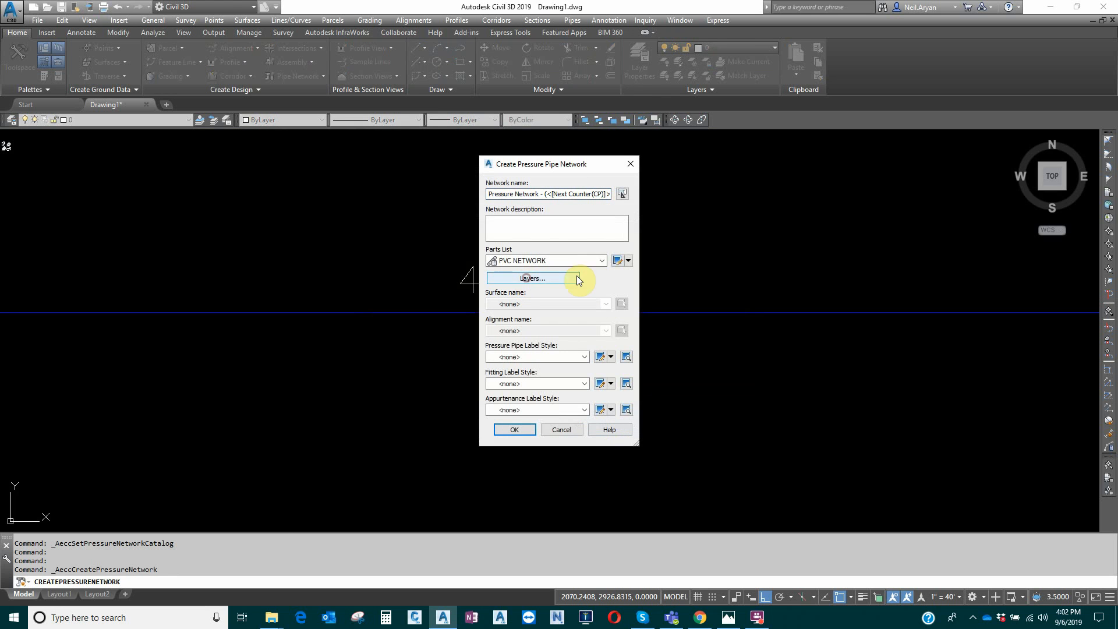
pyautogui.click(618, 260)
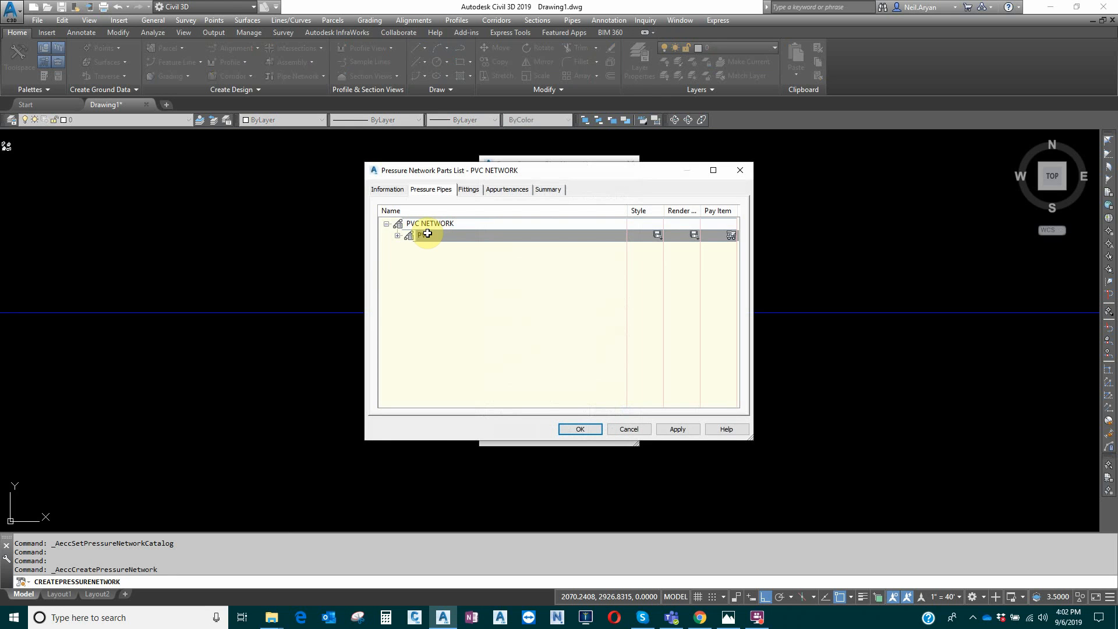
pyautogui.rightClick(429, 224)
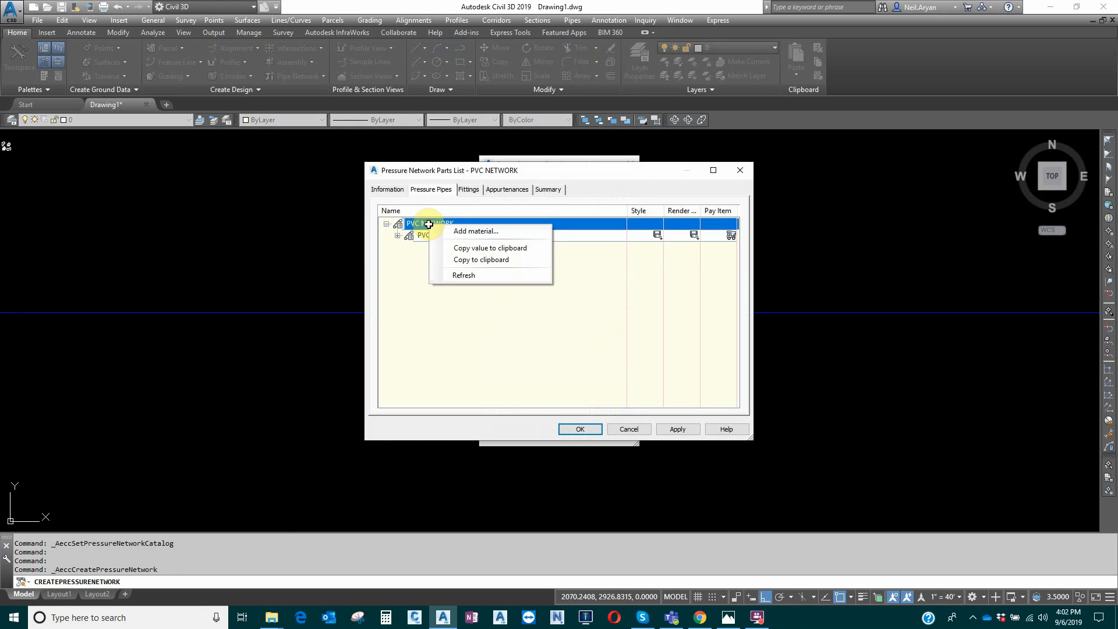
pyautogui.click(481, 231)
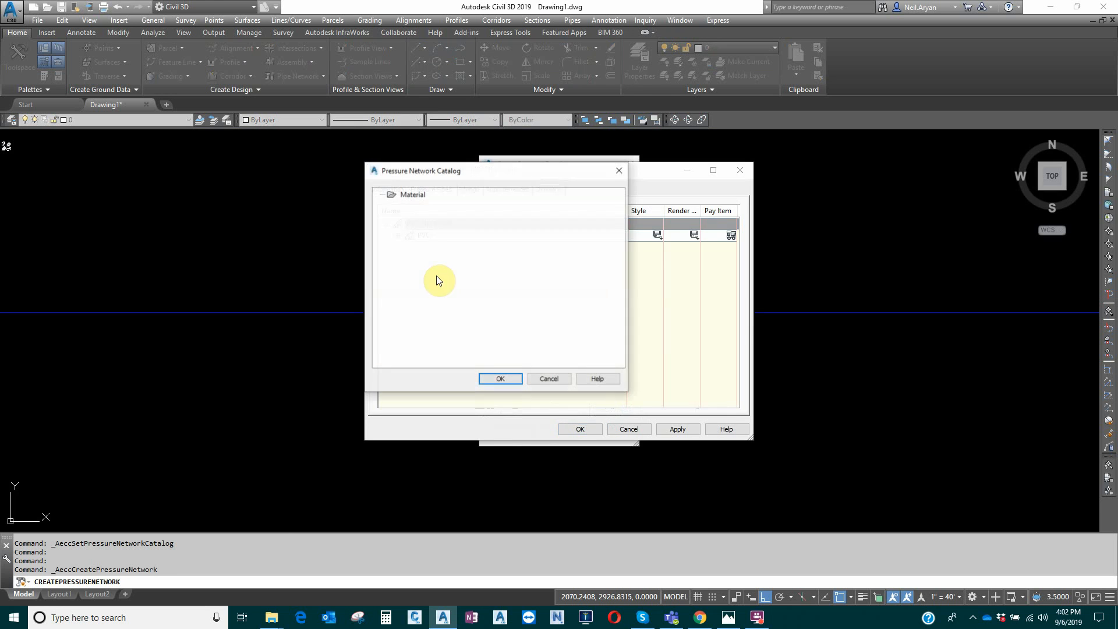
pyautogui.click(546, 376)
pyautogui.click(639, 429)
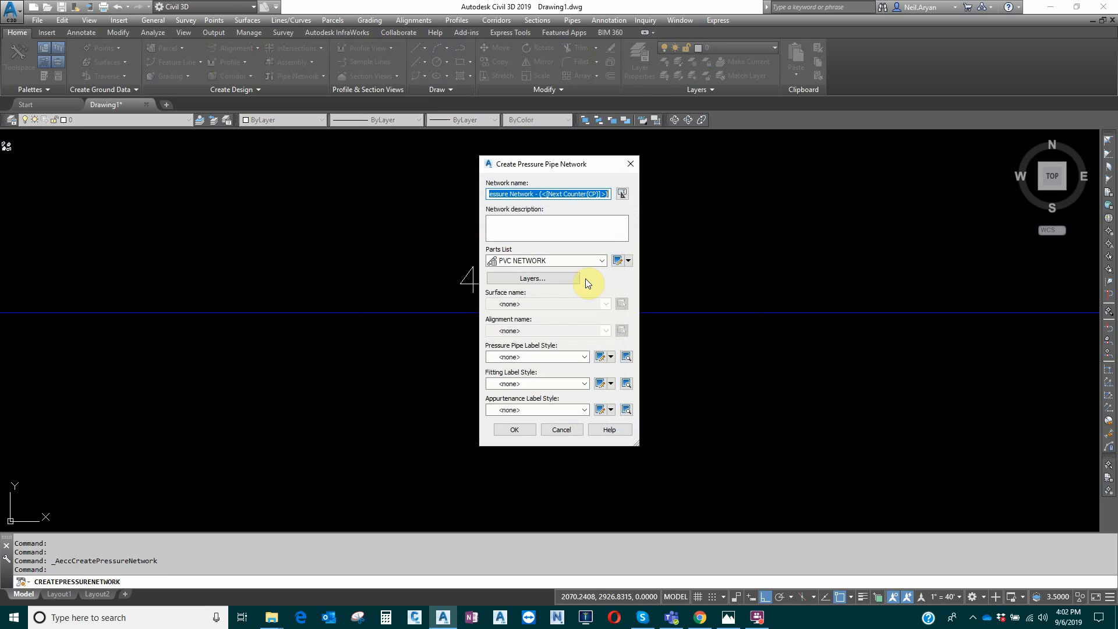
# Step: Create a new pressure network parts list named HDPE NETWROK
pyautogui.click(629, 263)
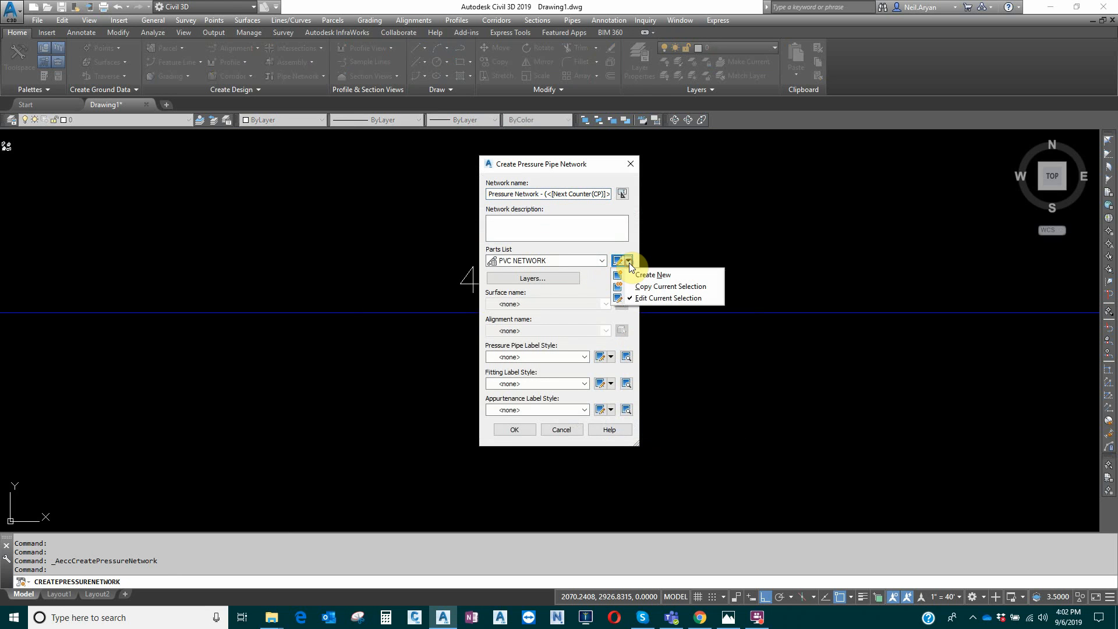
pyautogui.click(660, 275)
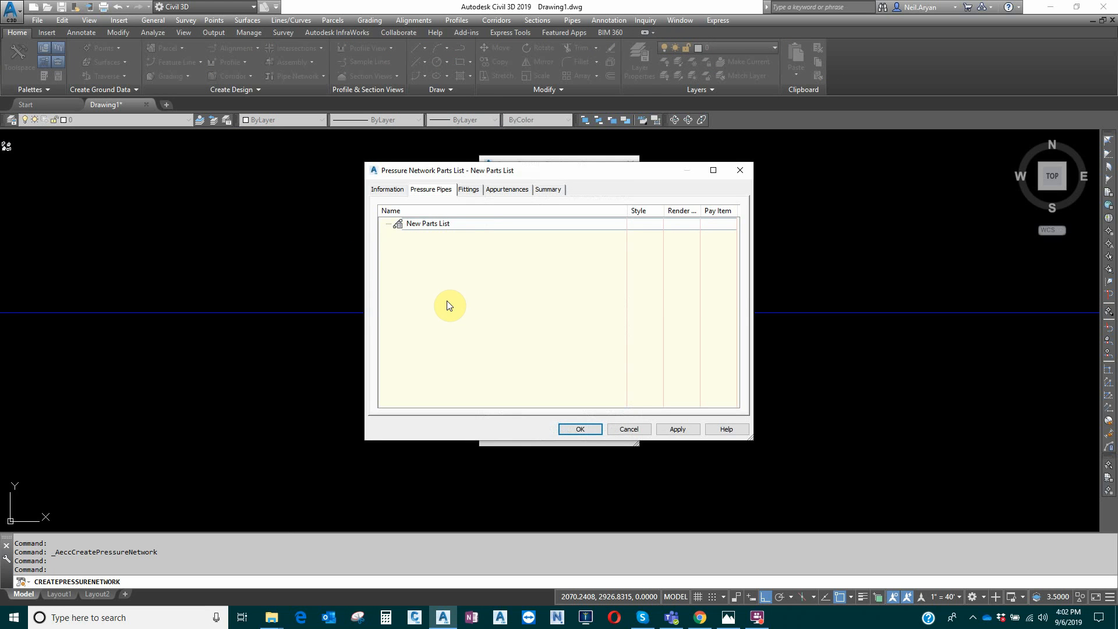
pyautogui.rightClick(437, 226)
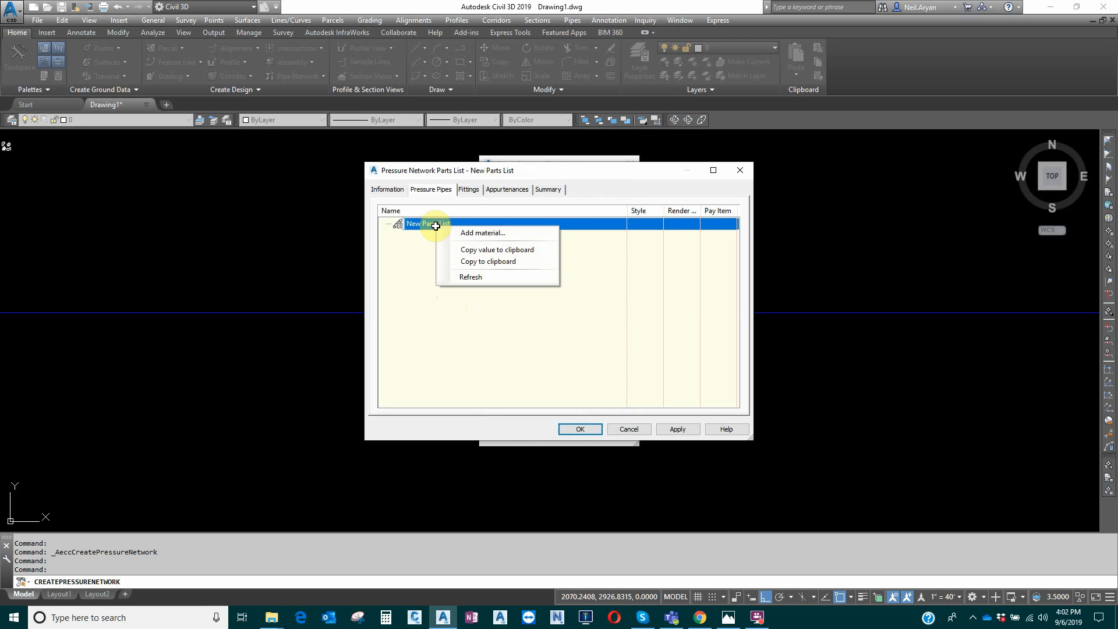
pyautogui.click(388, 189)
pyautogui.moveTo(454, 217); pyautogui.dragTo(140, 226)
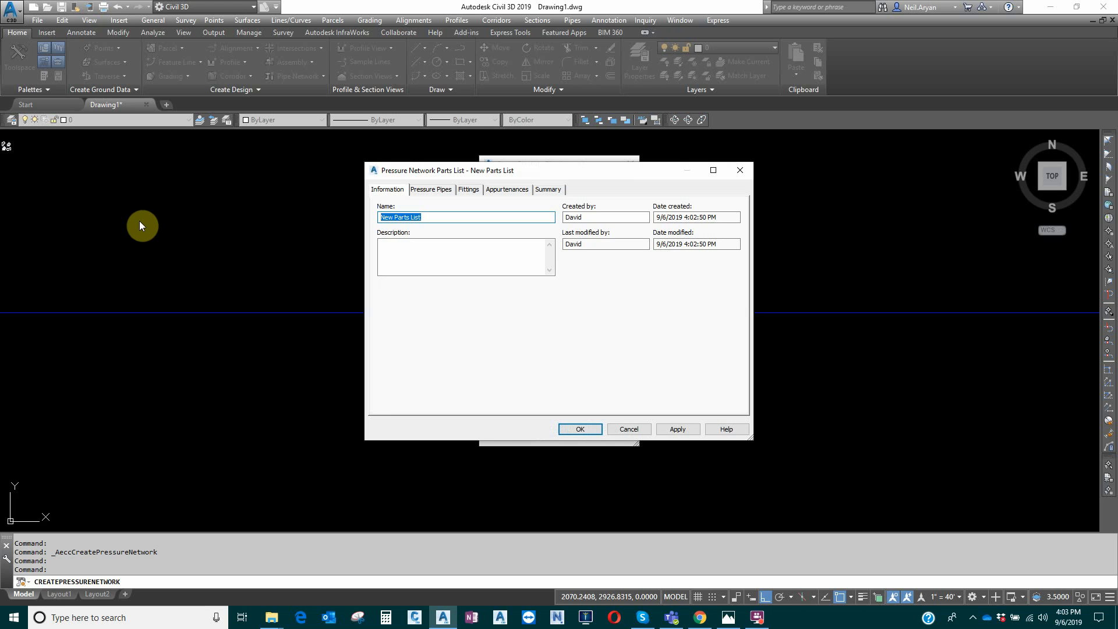
pyautogui.write('HDPE NETWROK')
# Step: Check the catalog materials offered for the new list's pressure pipes, then cancel the material selection, parts list and network creation
pyautogui.click(431, 189)
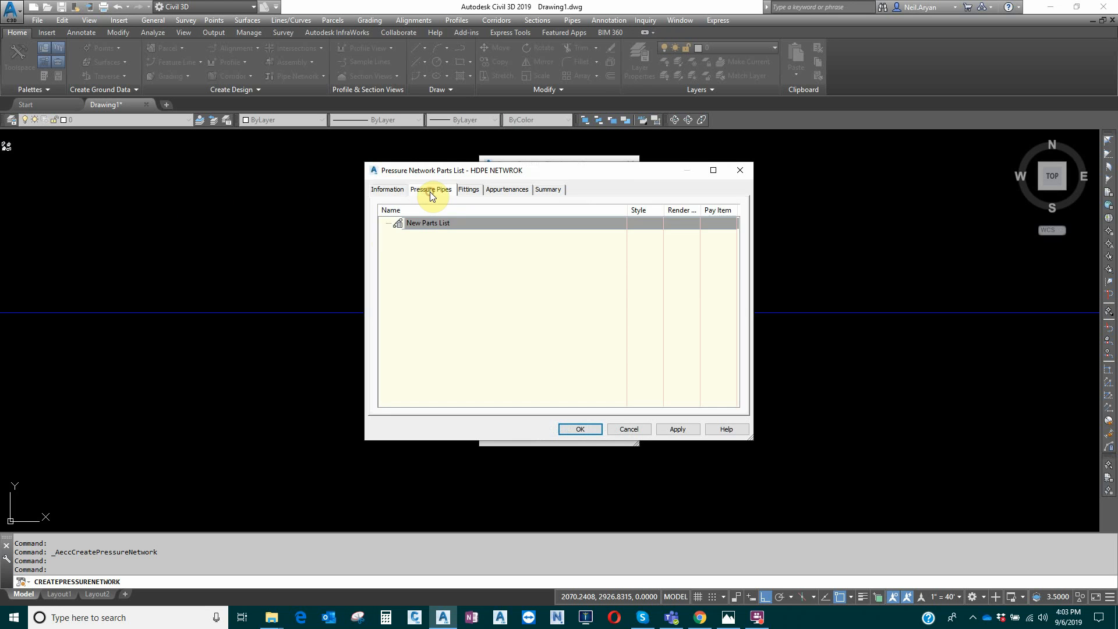
pyautogui.click(417, 223)
pyautogui.rightClick(417, 223)
pyautogui.click(454, 227)
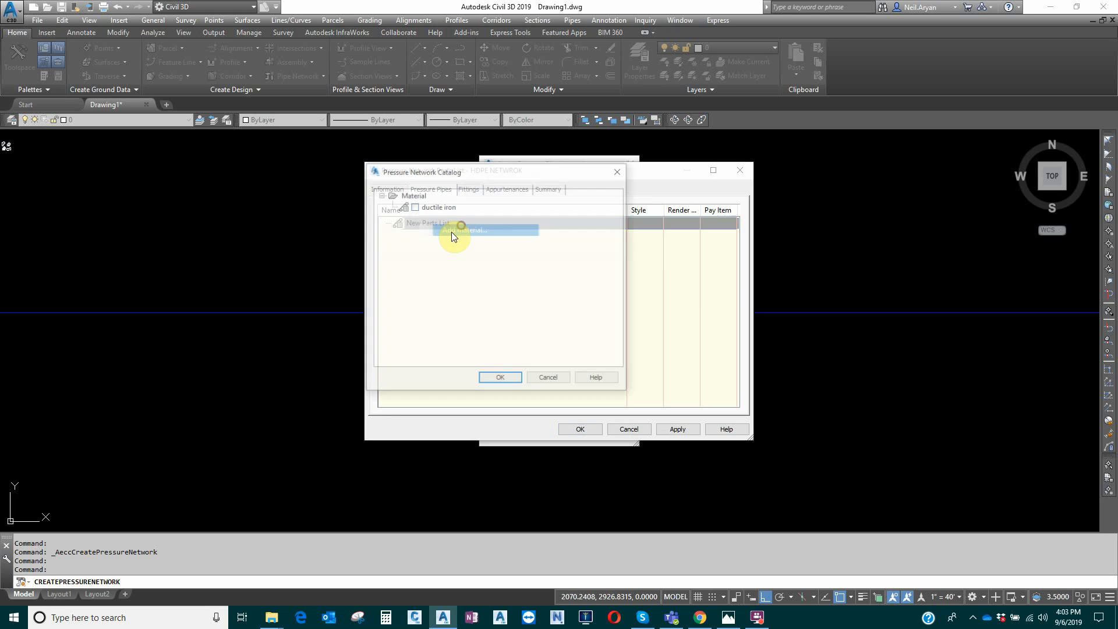
pyautogui.click(427, 208)
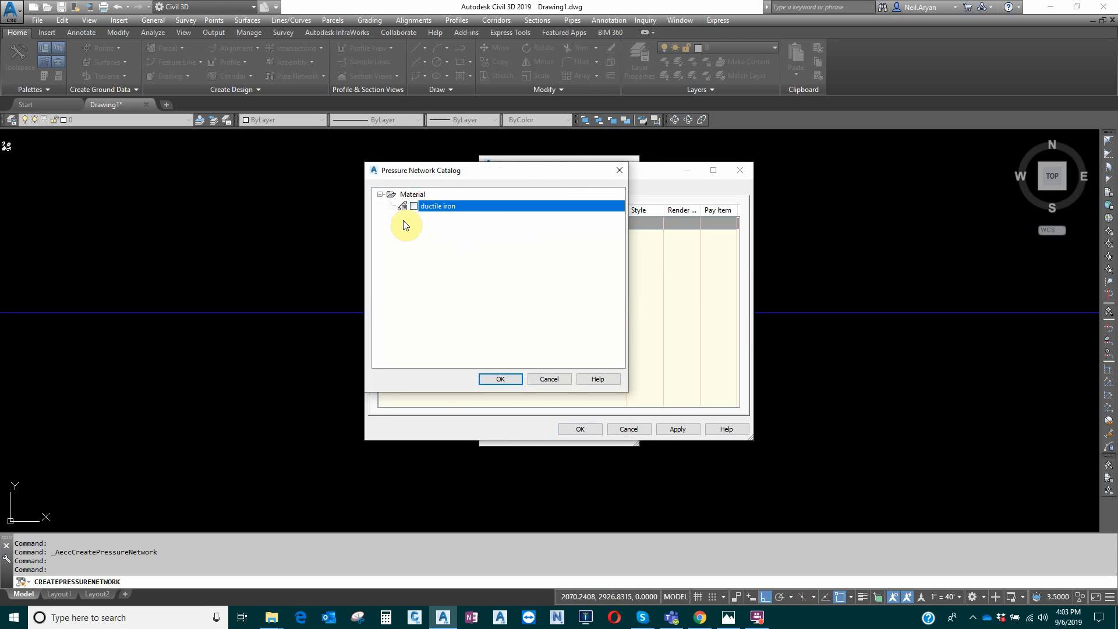
pyautogui.click(413, 206)
pyautogui.click(413, 206)
pyautogui.click(549, 379)
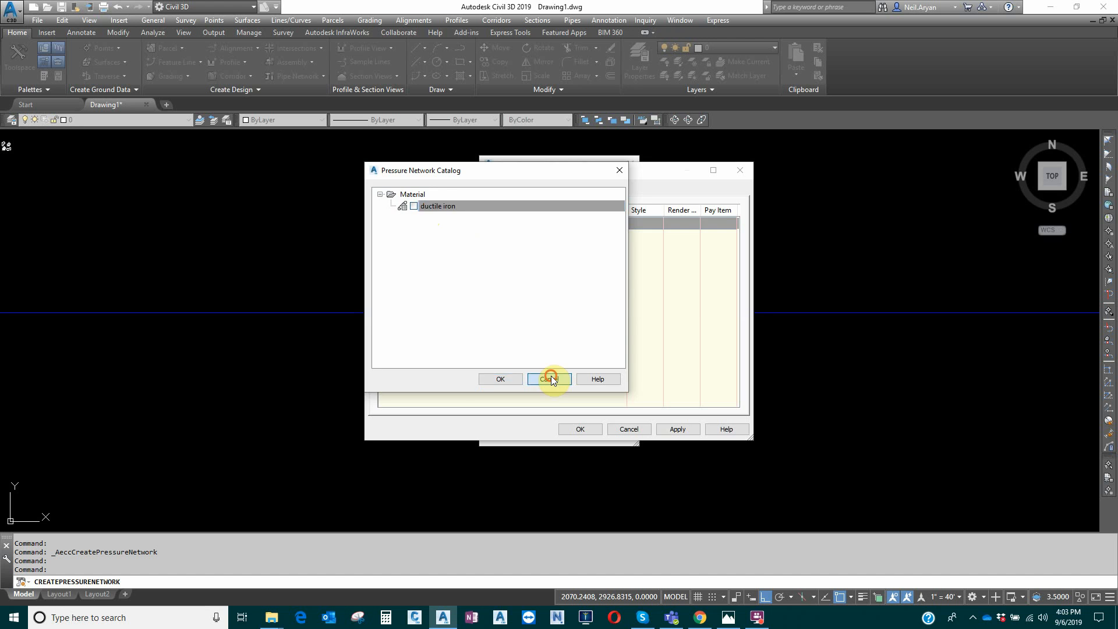
pyautogui.click(626, 428)
pyautogui.click(571, 428)
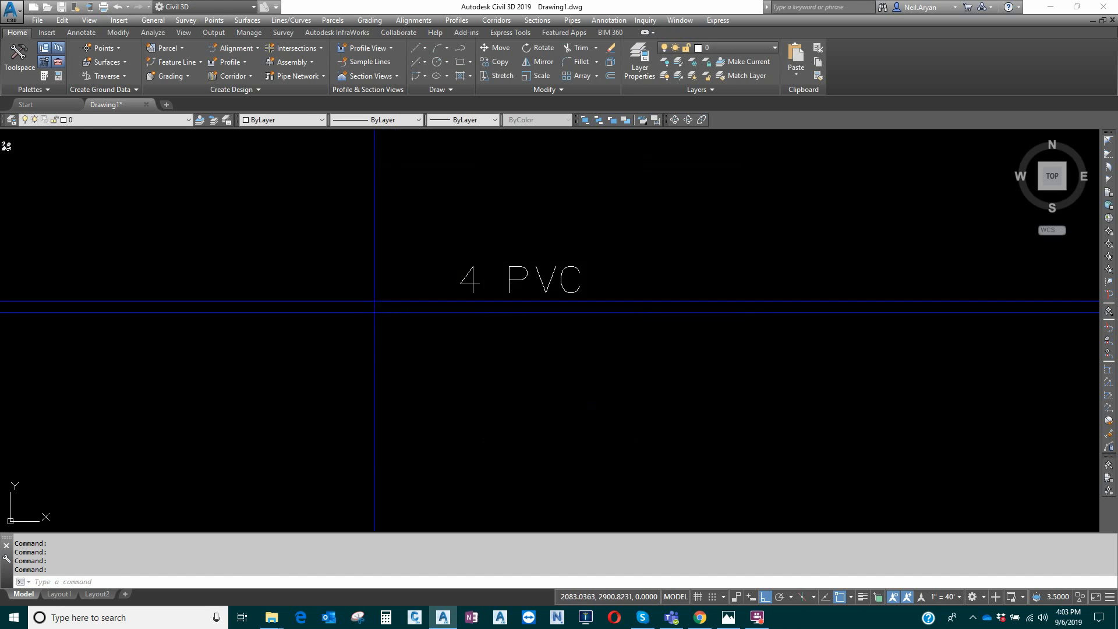
pyautogui.click(374, 303)
pyautogui.click(349, 353)
pyautogui.press('Escape')
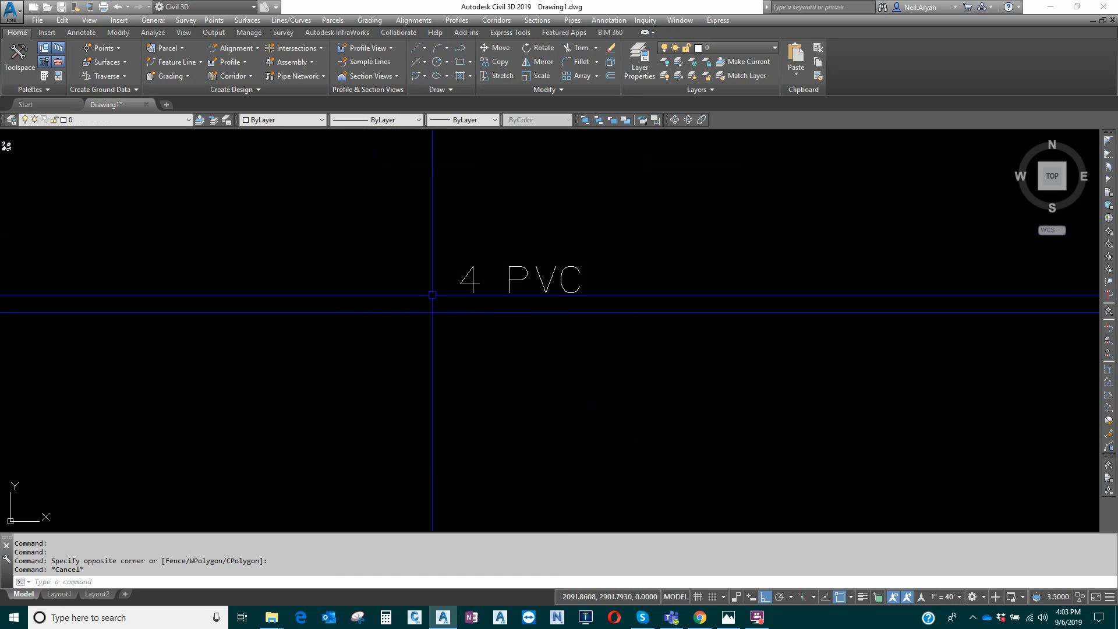
pyautogui.press('super')
pyautogui.write('O')
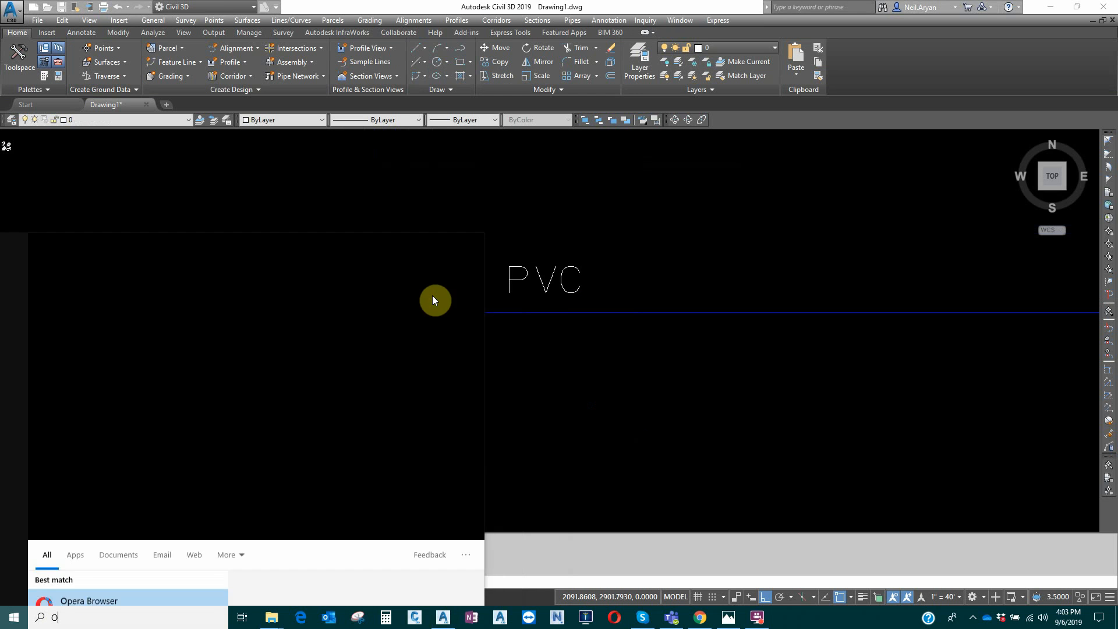
pyautogui.press('Escape')
# Step: Search Windows for "CON" and open the file location of the Content Catalog Editor
pyautogui.press('super')
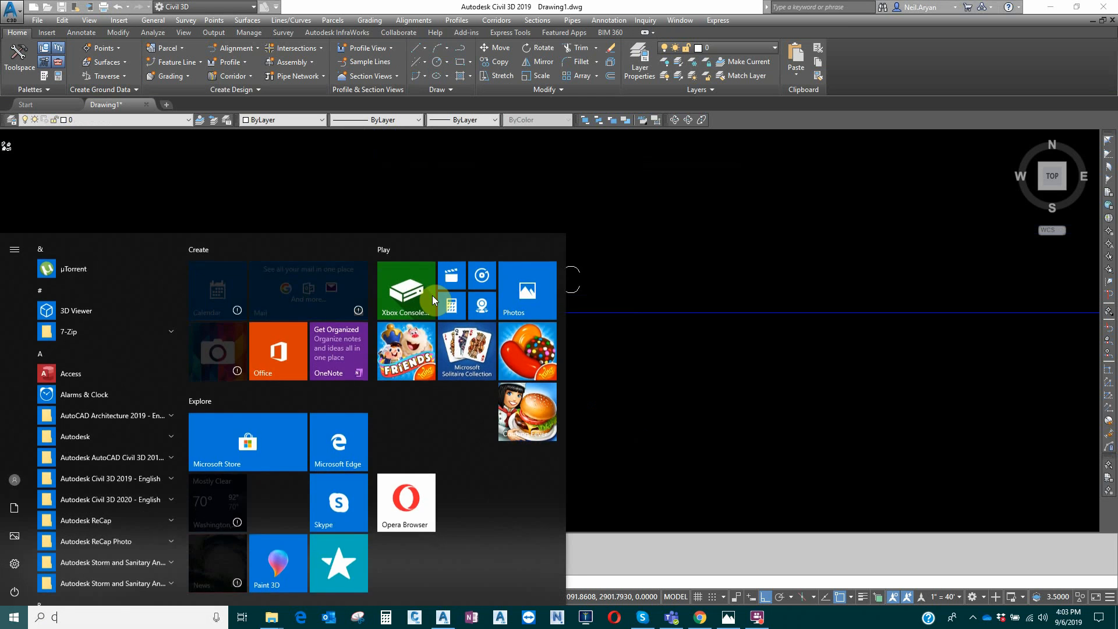
pyautogui.write('CON')
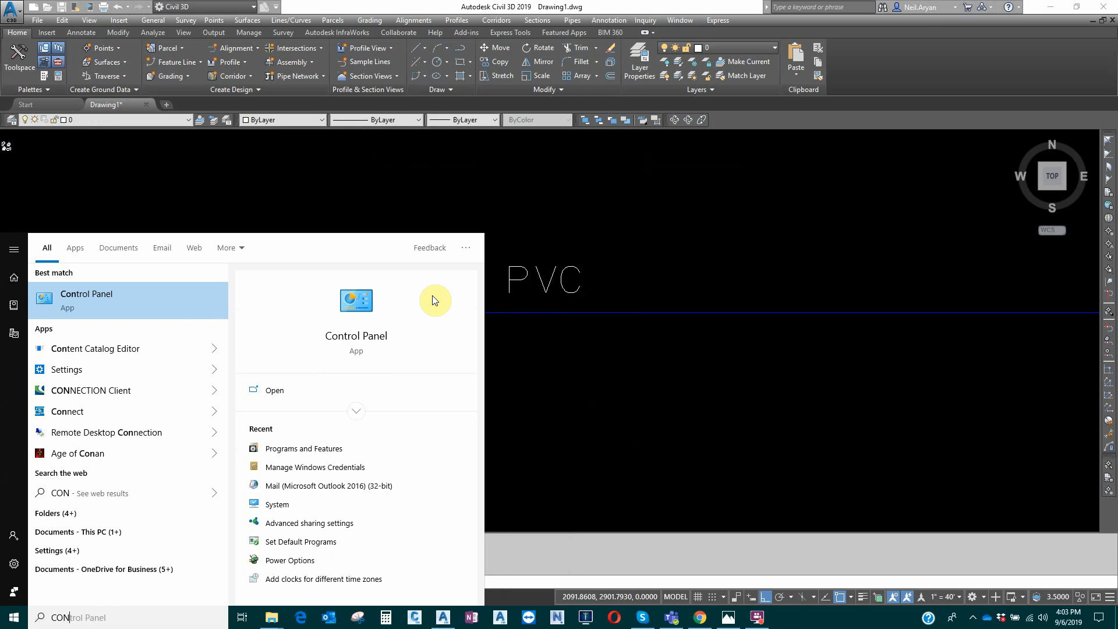
pyautogui.rightClick(102, 348)
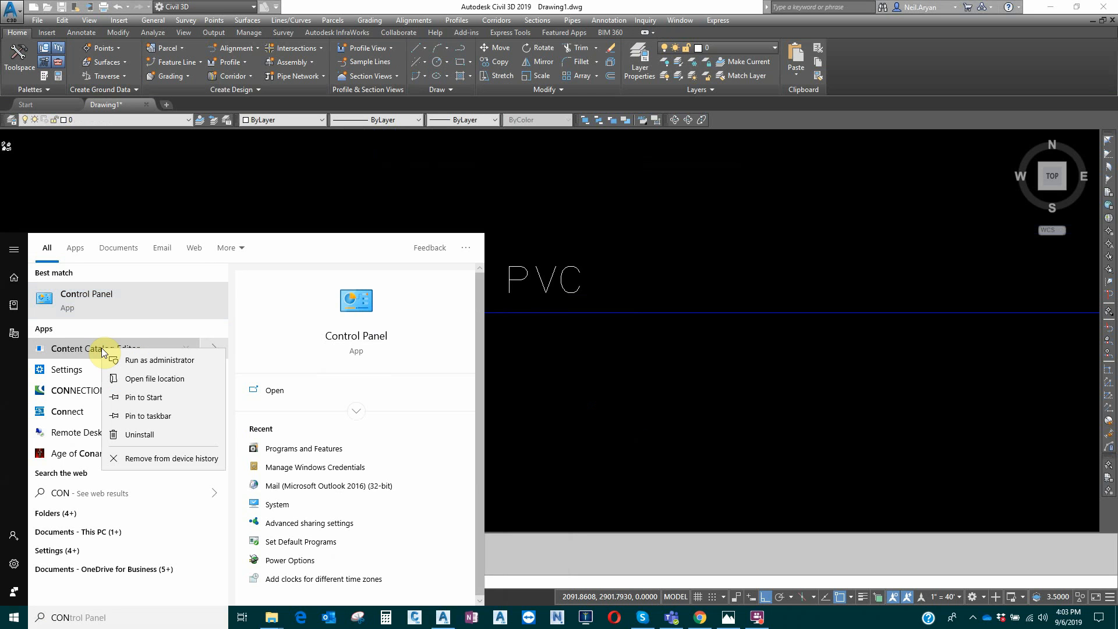
pyautogui.click(160, 386)
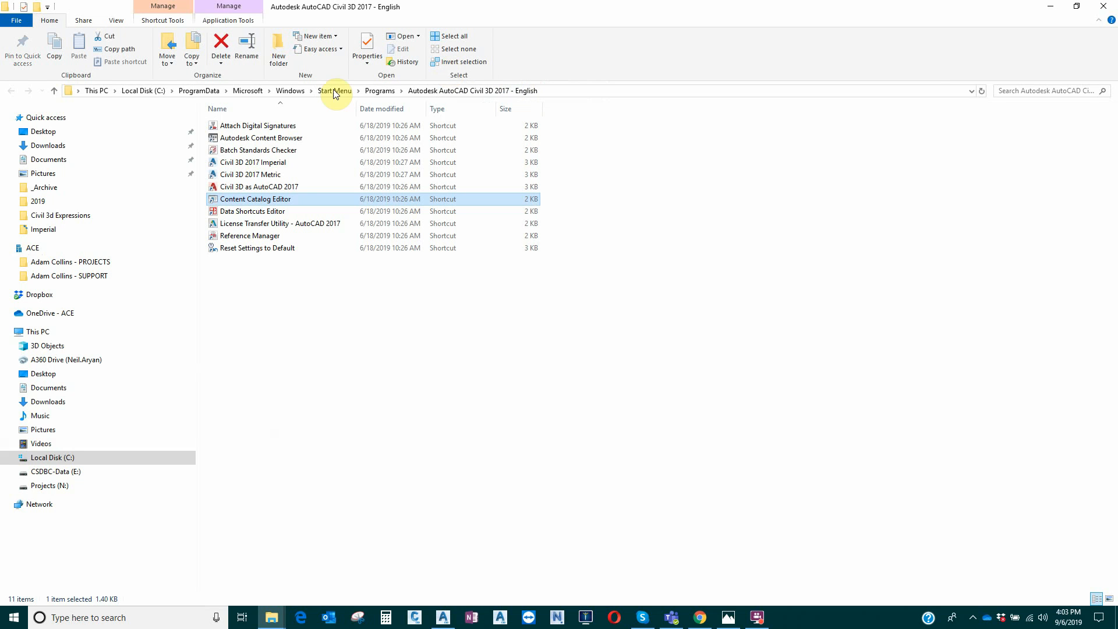
# Step: Go to the Autodesk Civil 3D 2019 - English program folder and launch its Content Catalog Editor
pyautogui.click(383, 92)
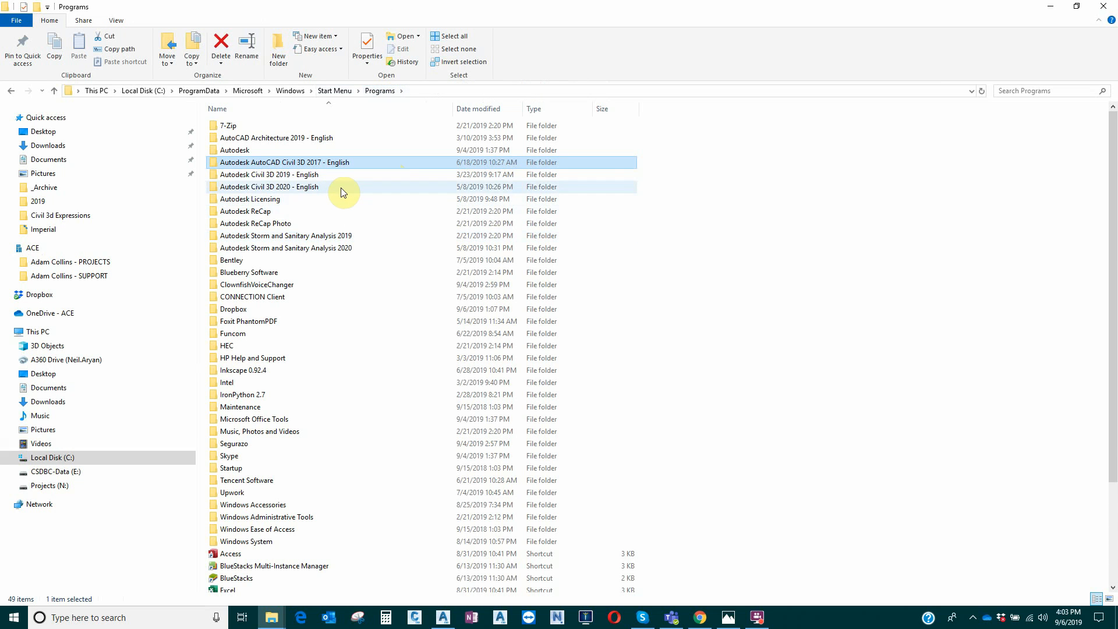
pyautogui.doubleClick(315, 175)
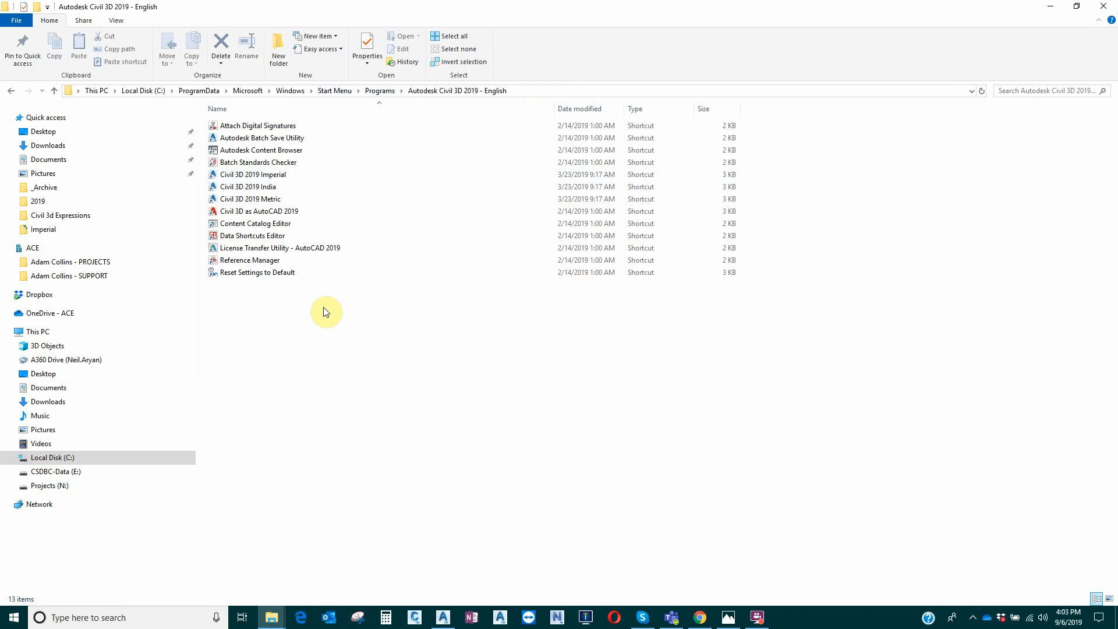
pyautogui.click(259, 228)
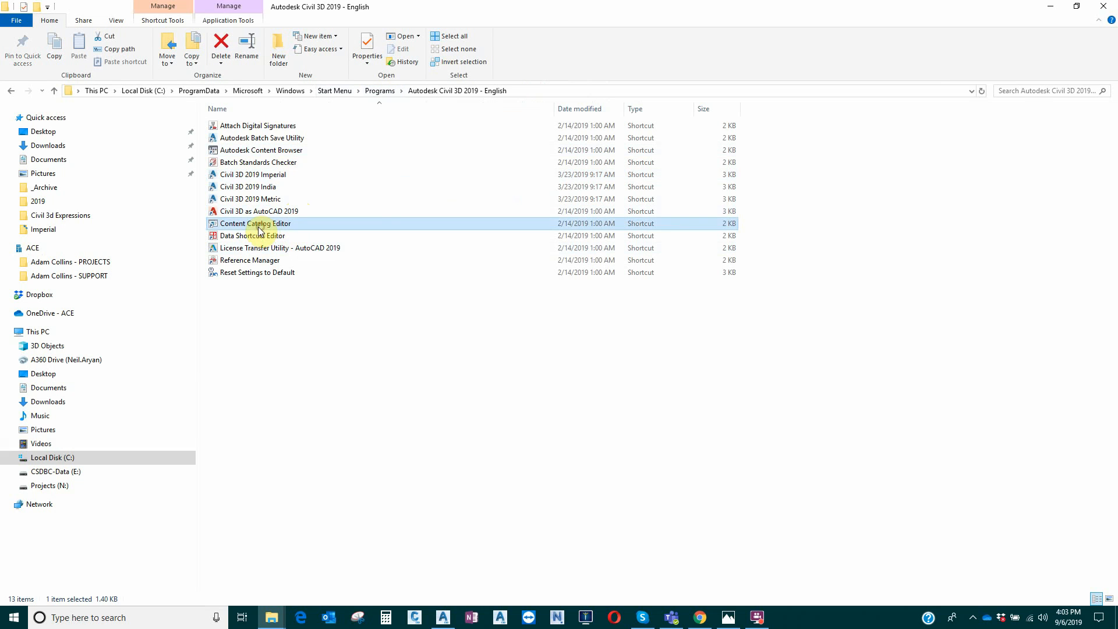
pyautogui.doubleClick(259, 228)
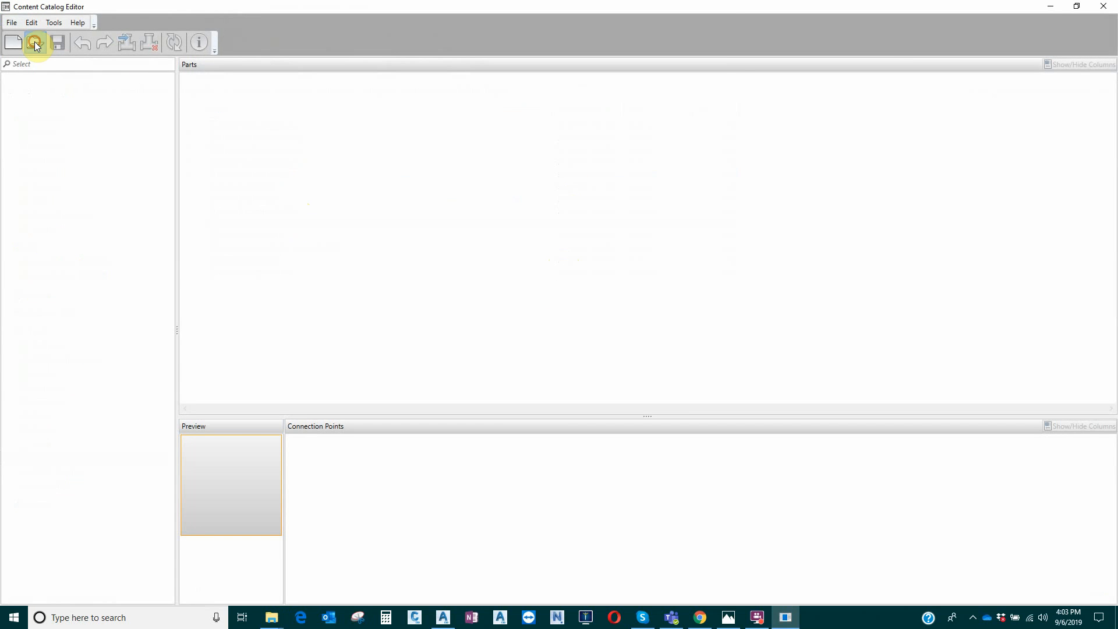
# Step: Open the Imperial_AWWA_HDPE catalog and list all of its pipe parts
pyautogui.click(33, 42)
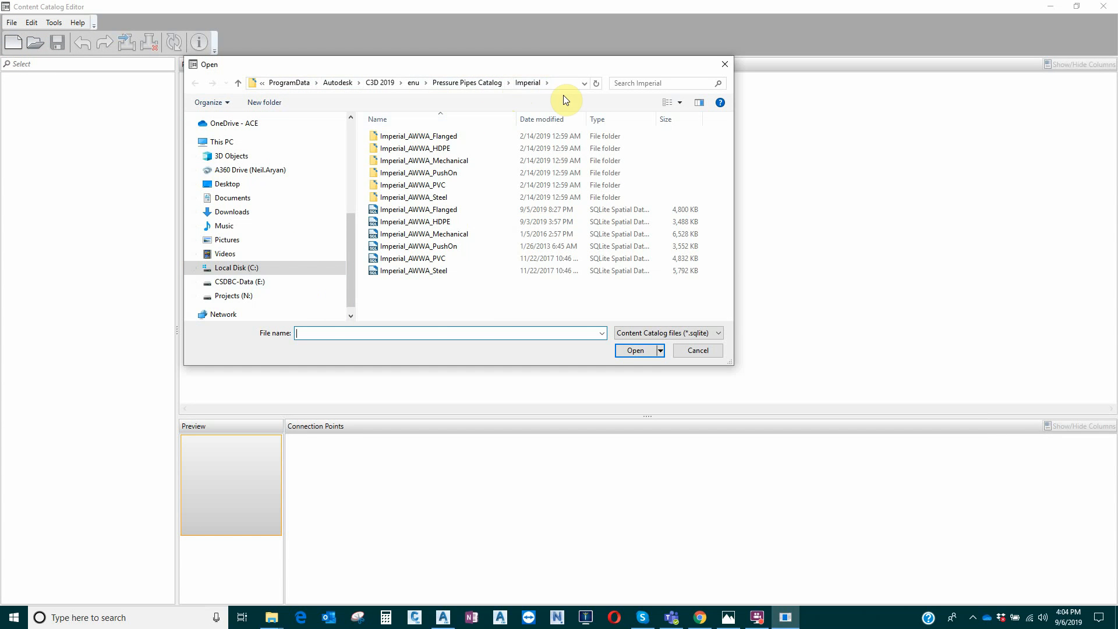
pyautogui.click(446, 222)
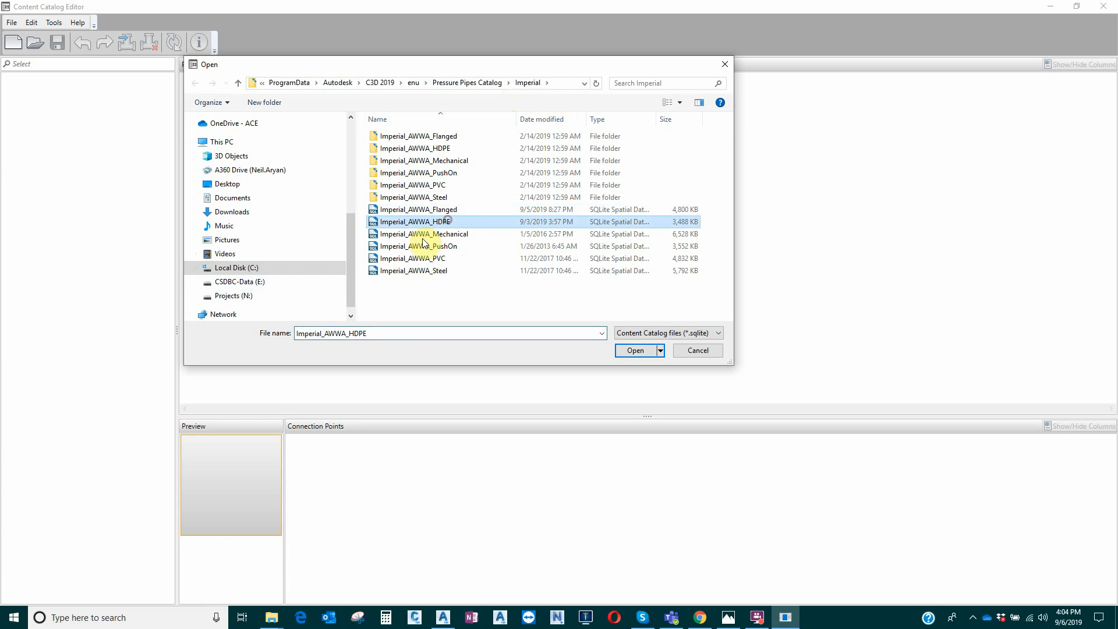
pyautogui.click(629, 350)
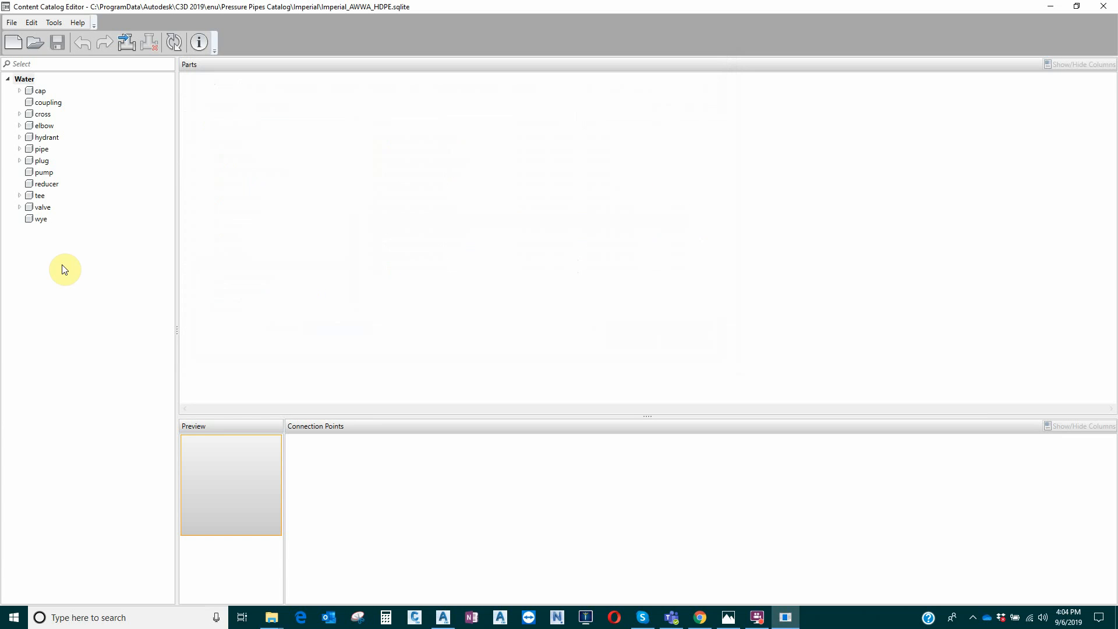
pyautogui.click(19, 149)
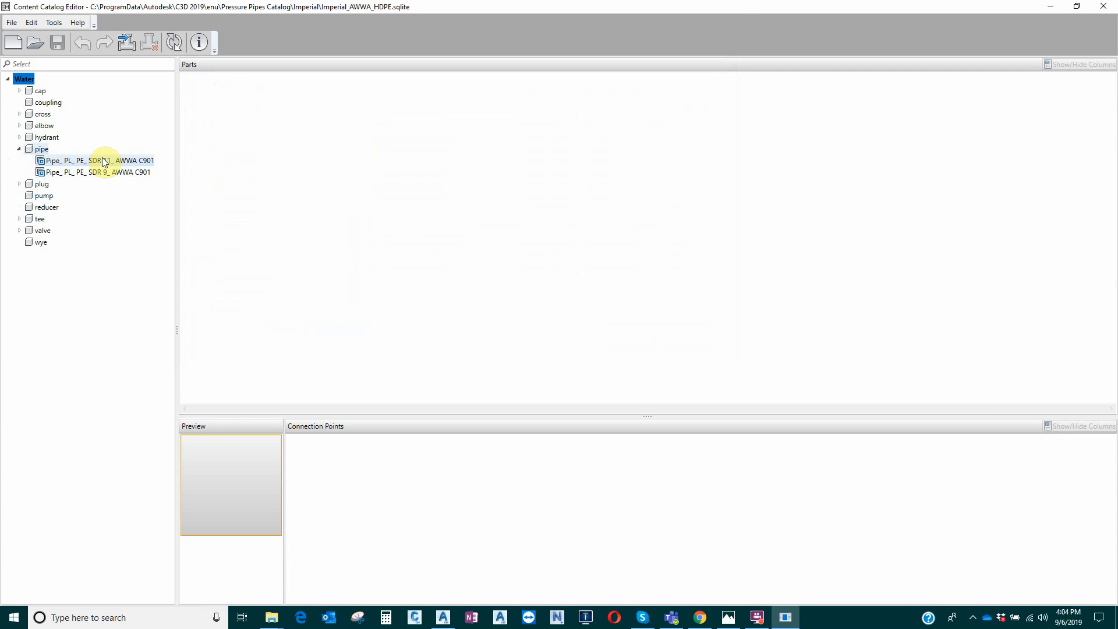
pyautogui.click(36, 151)
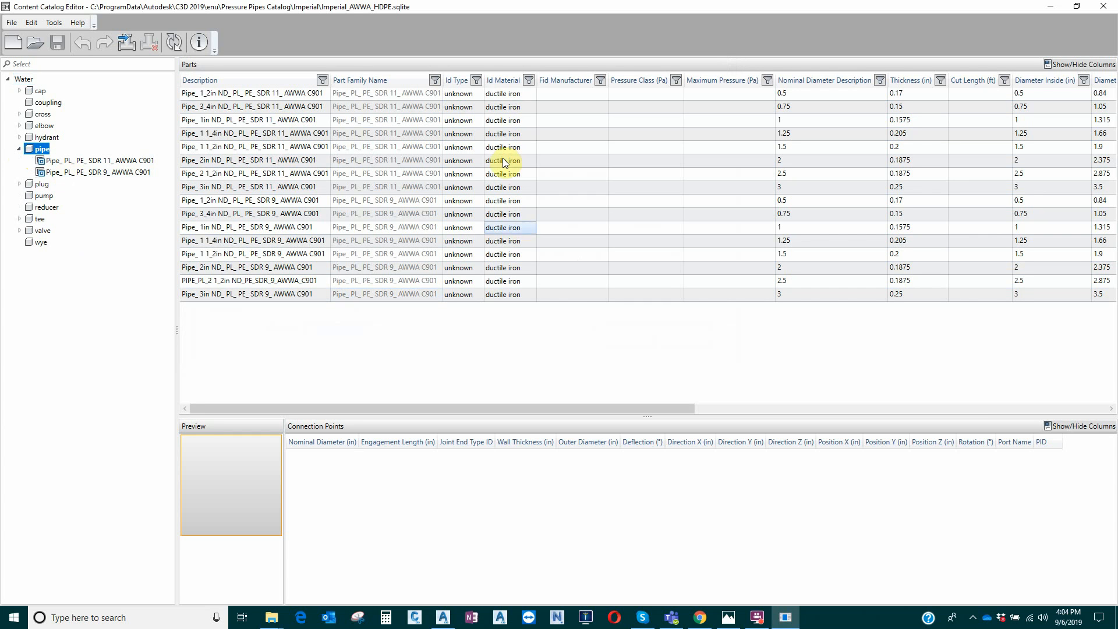
# Step: Set the material of the 1_2in SDR 11 pipe to High Density Polyethylene (HDPE)
pyautogui.click(498, 95)
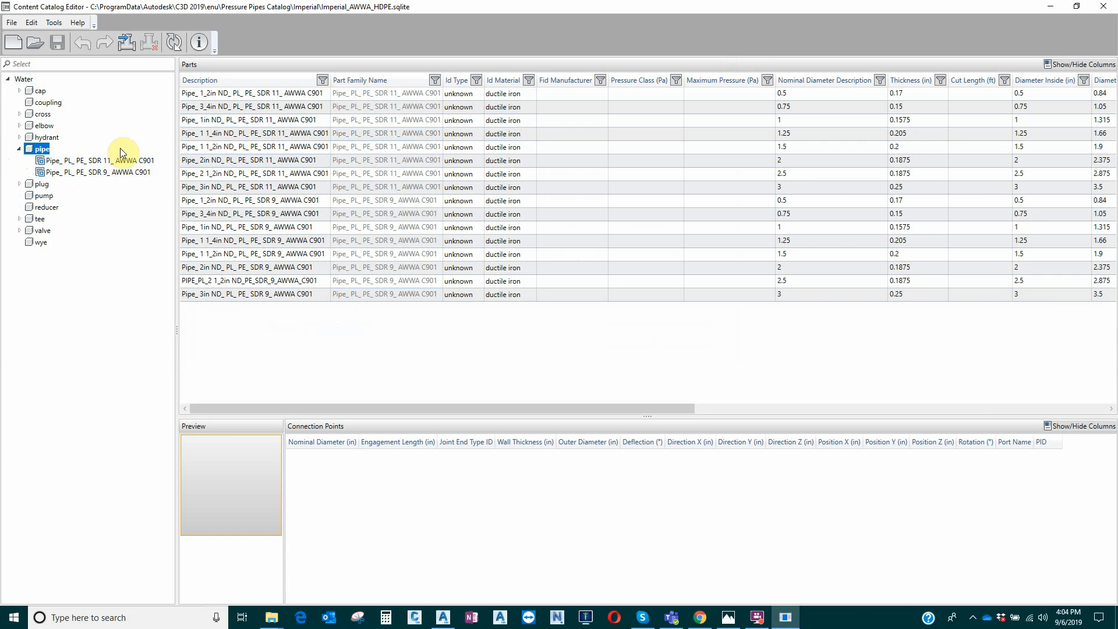
pyautogui.click(504, 95)
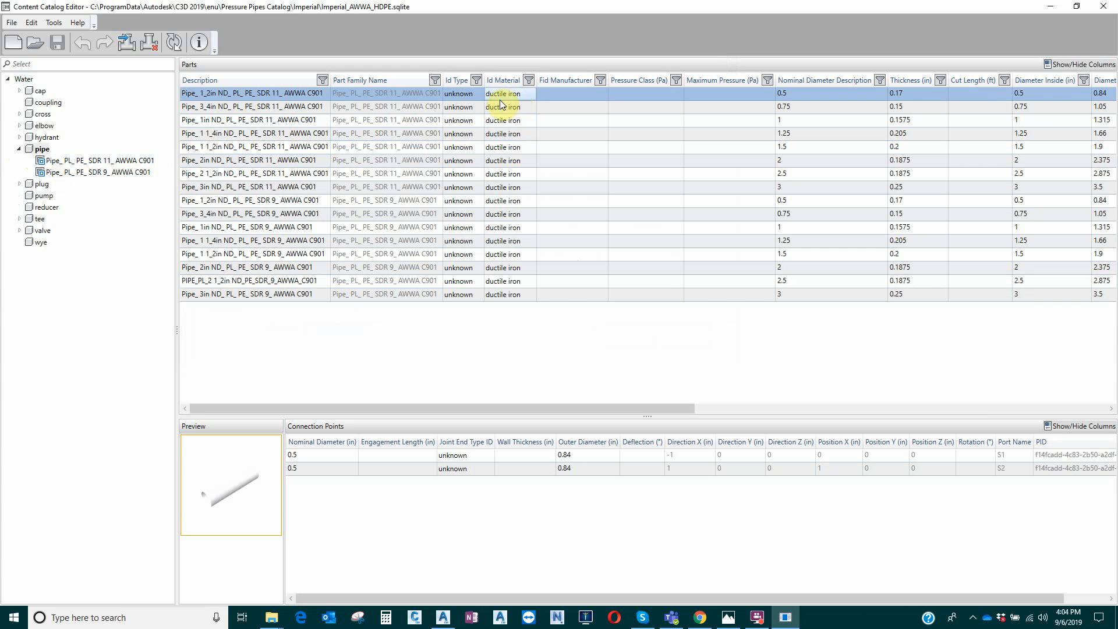
pyautogui.click(514, 96)
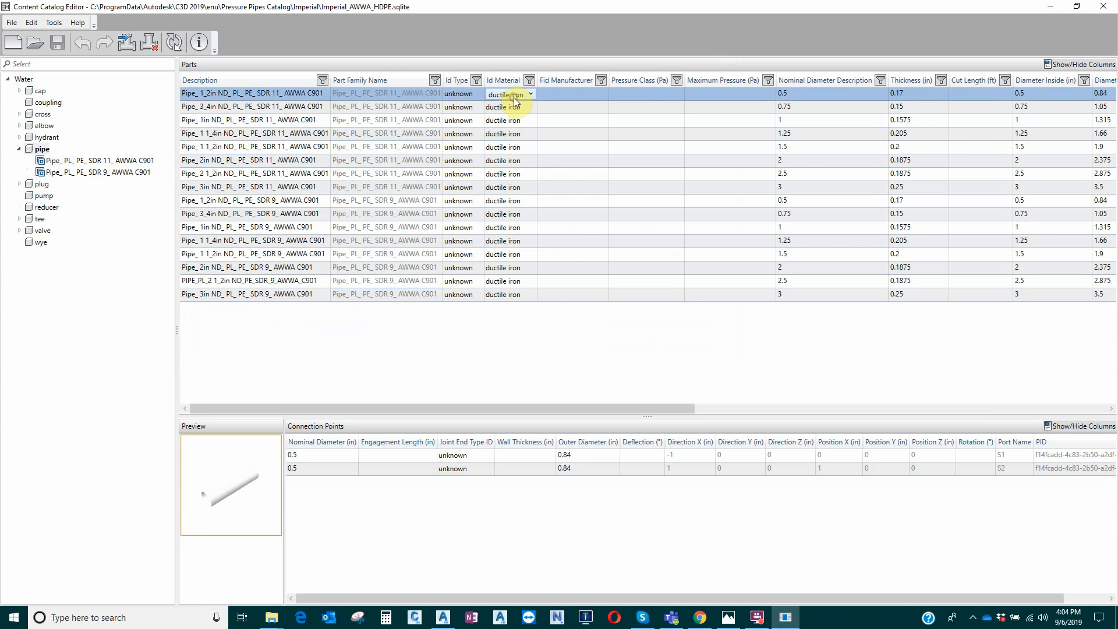
pyautogui.click(519, 97)
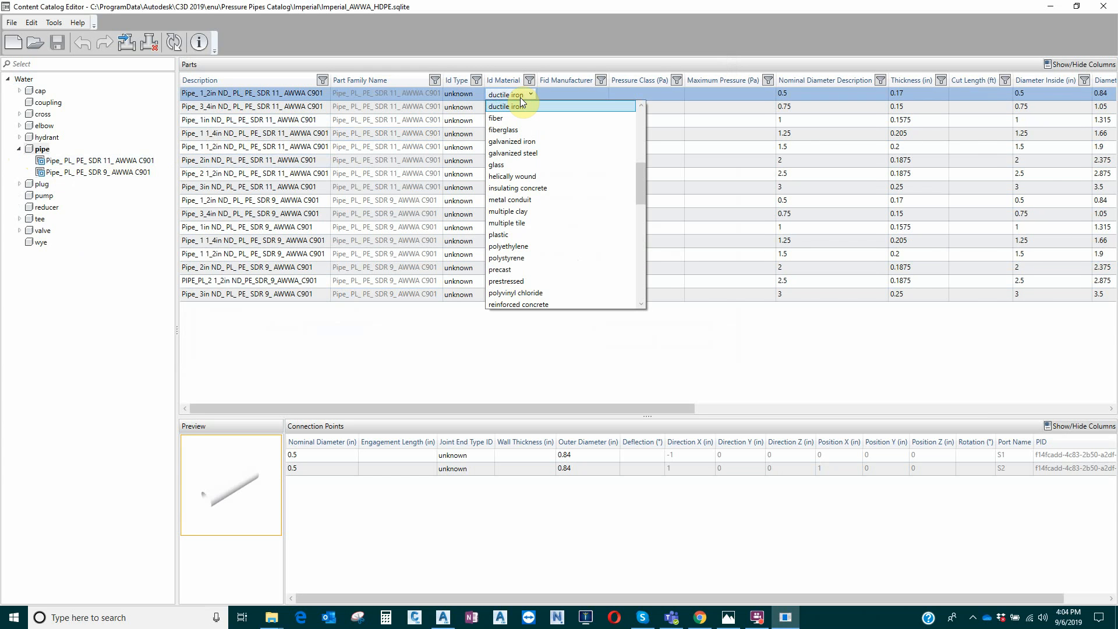
pyautogui.press('h')
pyautogui.press('h')
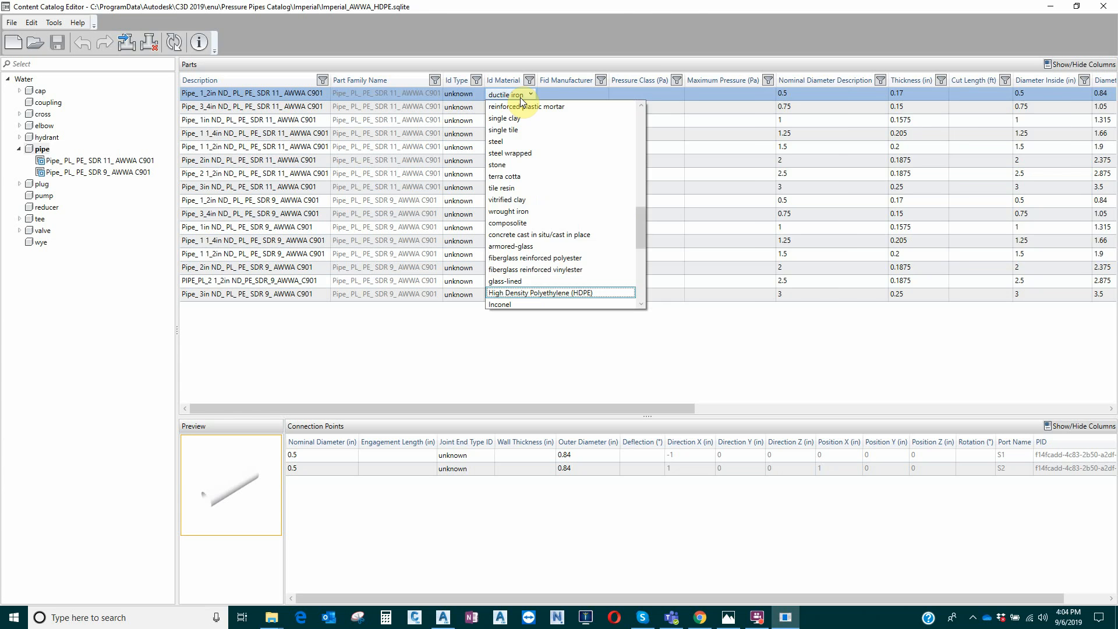
pyautogui.press('Return')
# Step: Change the material of the 3_4in, 1in, 1 1_4in and 1 1_2in SDR 11 pipes to High Density Polyethylene (HDPE)
pyautogui.click(516, 109)
pyautogui.click(516, 109)
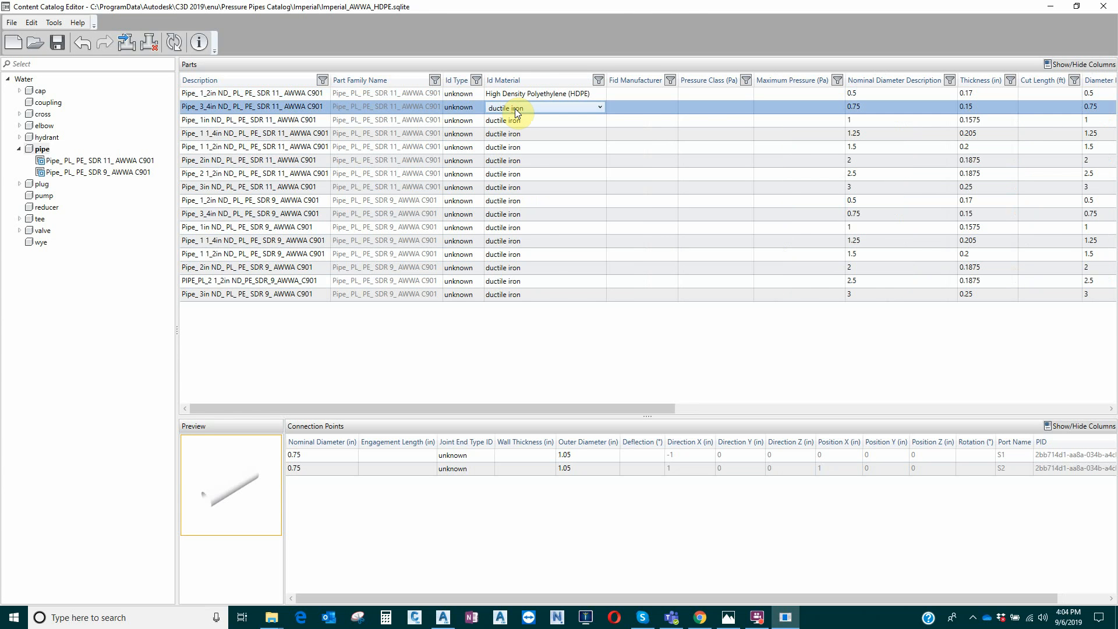
pyautogui.press('h')
pyautogui.press('h')
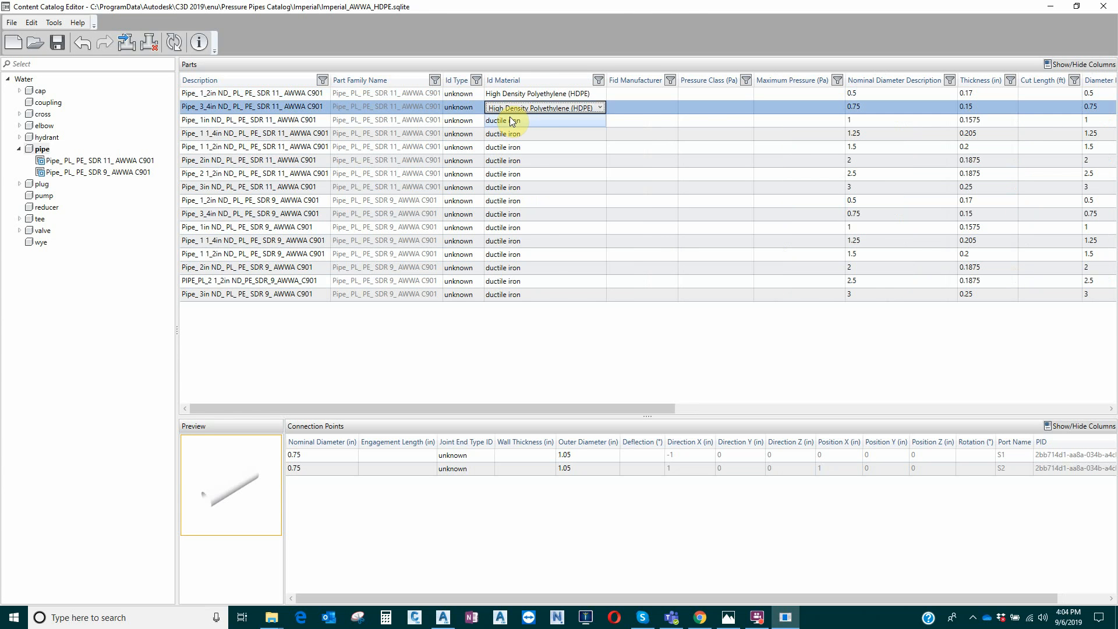
pyautogui.click(511, 122)
pyautogui.press('h')
pyautogui.press('h')
pyautogui.click(513, 133)
pyautogui.press('h')
pyautogui.press('h')
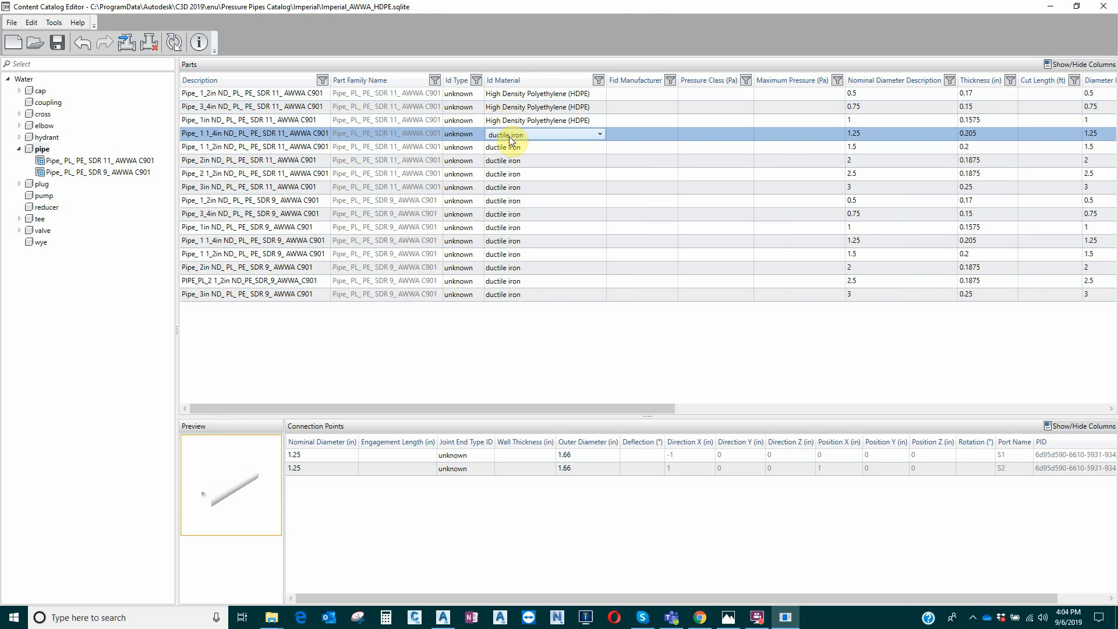
pyautogui.click(505, 149)
pyautogui.press('h')
pyautogui.press('h')
# Step: Change the material of the 2in, 2 1_2in and 3in SDR 11 pipes to High Density Polyethylene (HDPE)
pyautogui.click(505, 162)
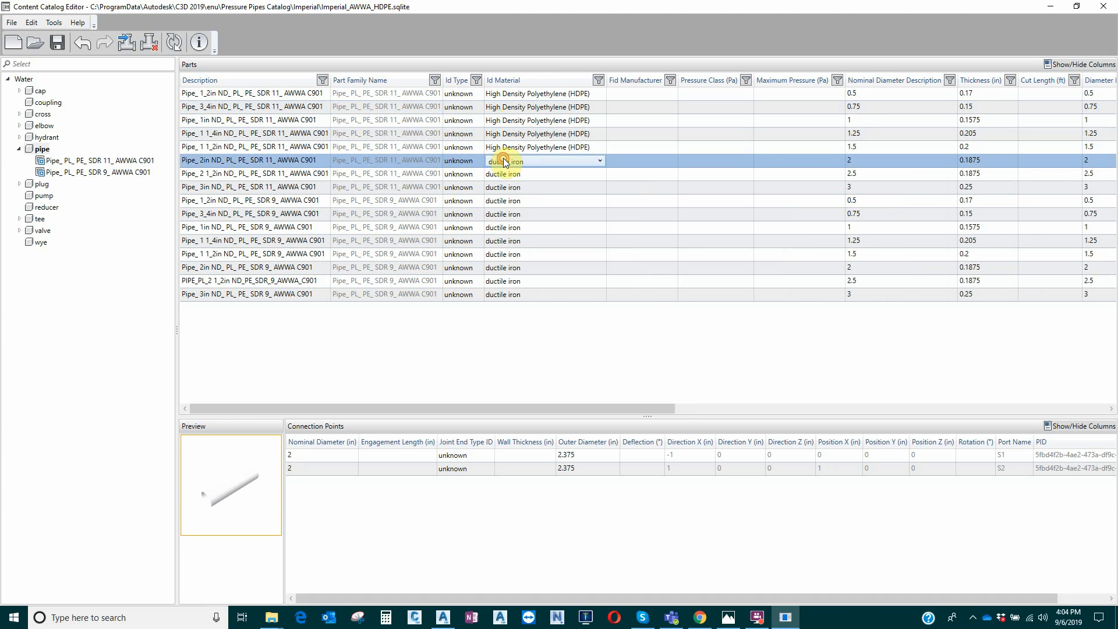
pyautogui.press('h')
pyautogui.press('h')
pyautogui.click(505, 176)
pyautogui.press('h')
pyautogui.press('h')
pyautogui.click(505, 188)
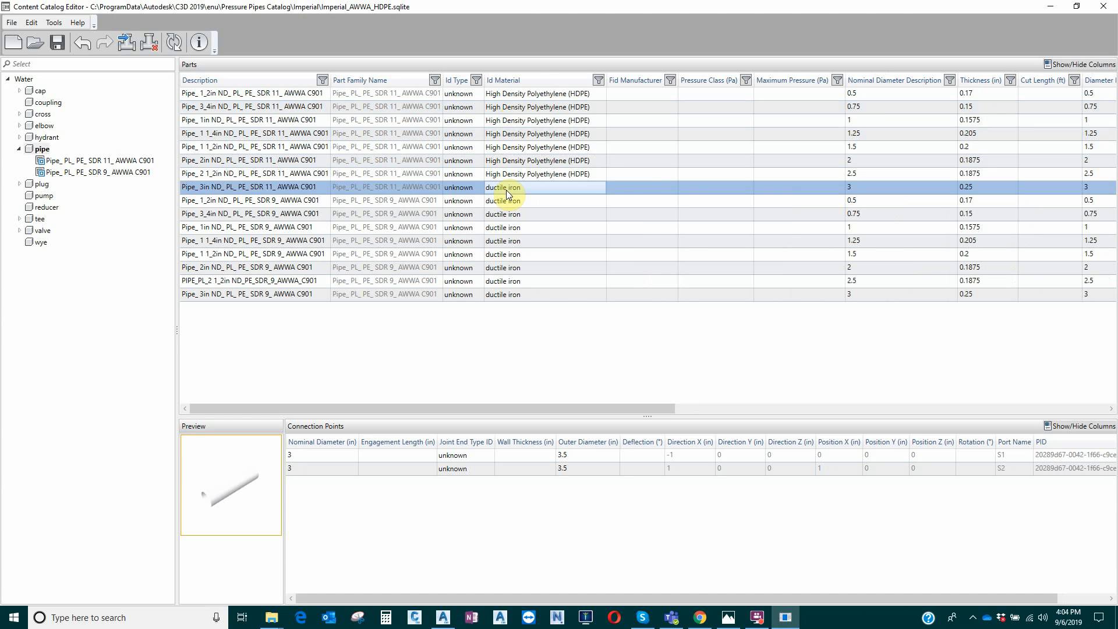
pyautogui.click(507, 190)
pyautogui.click(507, 190)
pyautogui.press('h')
pyautogui.press('h')
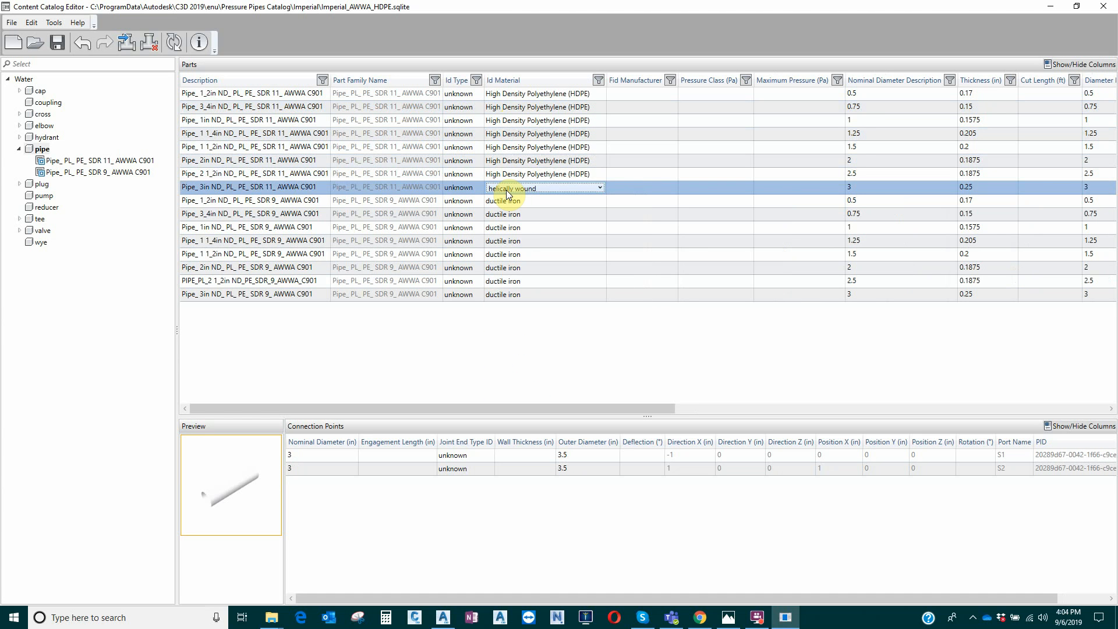
# Step: Change the material of the 1_2in, 3_4in, 1in and 1 1_4in SDR 9 pipes to High Density Polyethylene (HDPE)
pyautogui.click(507, 201)
pyautogui.press('h')
pyautogui.press('h')
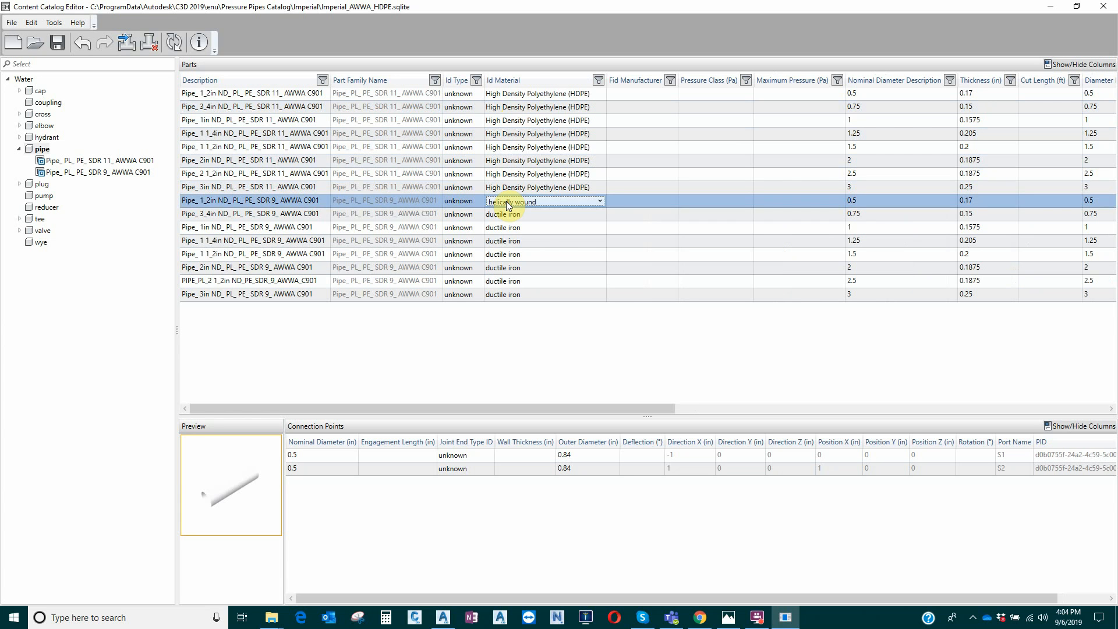
pyautogui.click(507, 220)
pyautogui.press('h')
pyautogui.press('h')
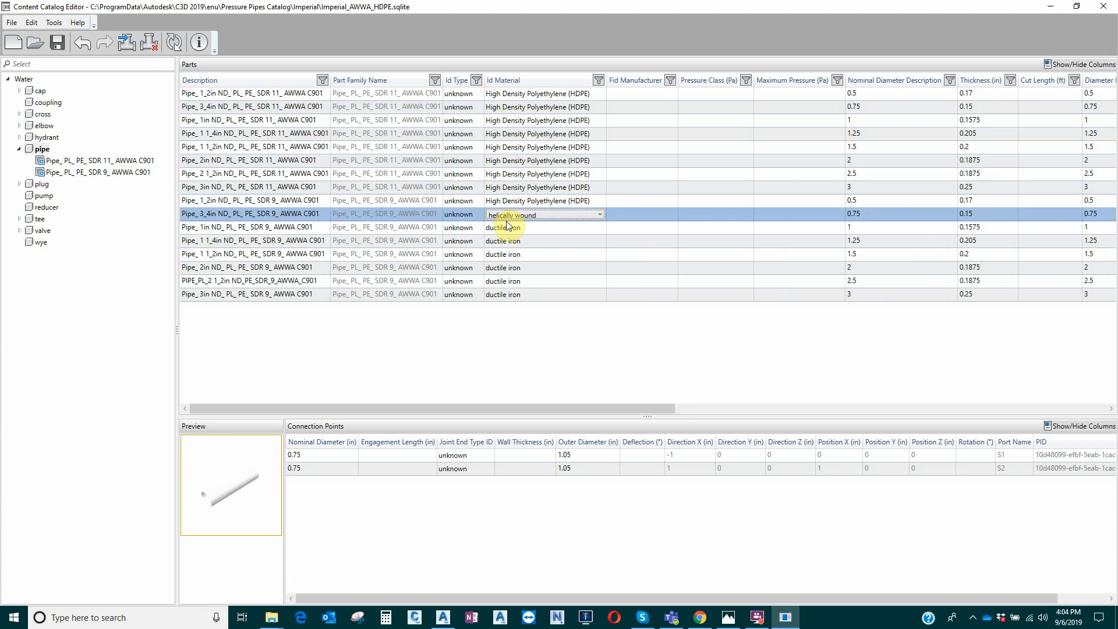
pyautogui.click(506, 229)
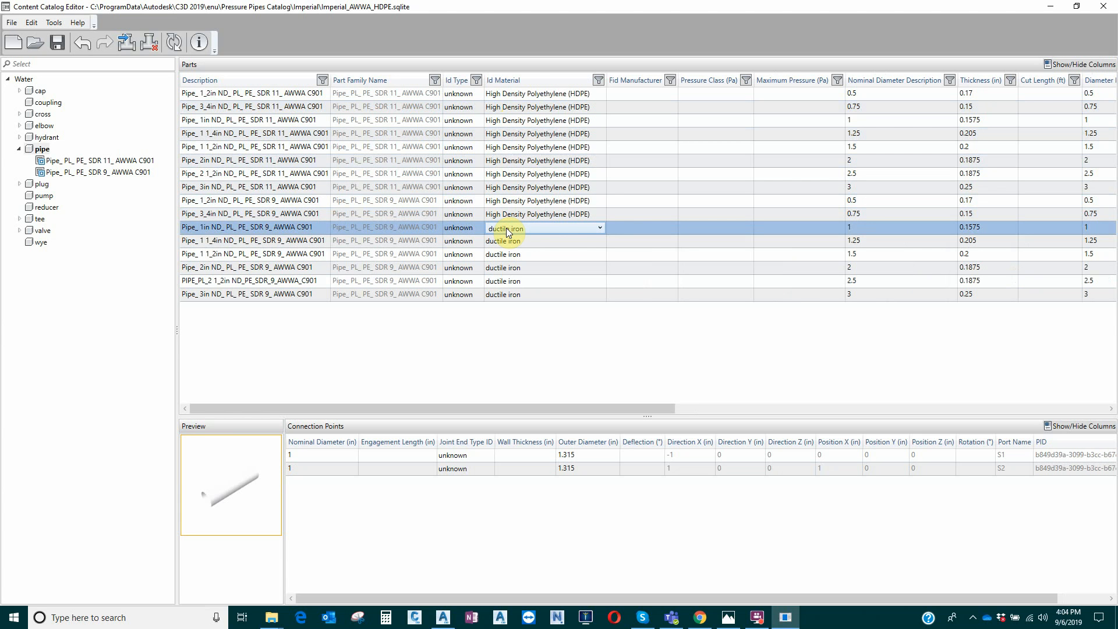
pyautogui.press('h')
pyautogui.press('h')
pyautogui.click(505, 242)
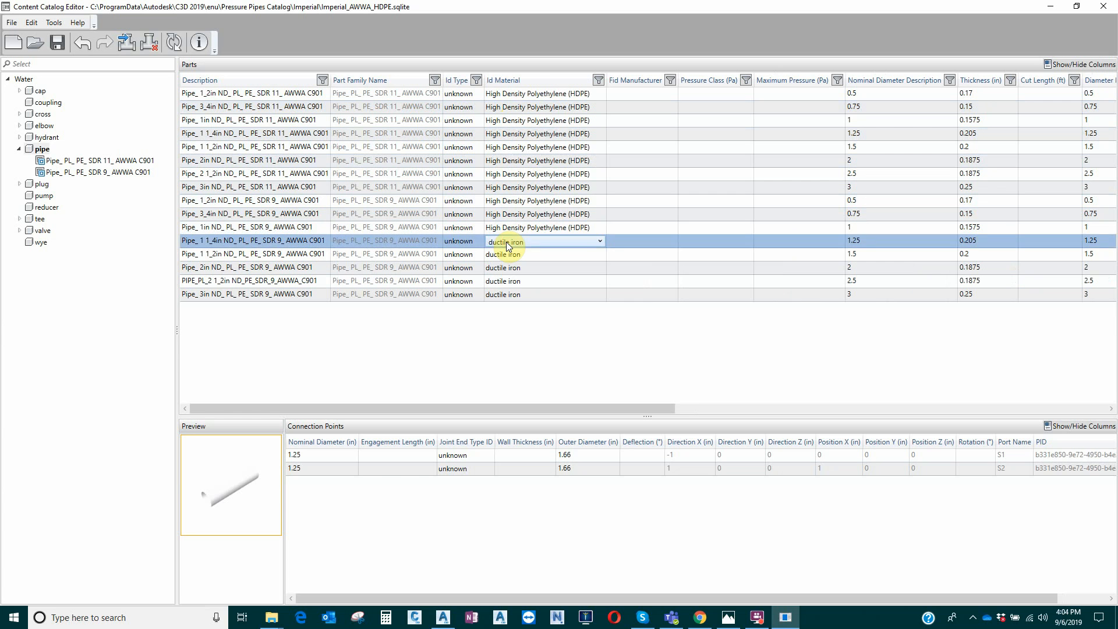
pyautogui.press('h')
pyautogui.press('h')
# Step: Change the material of the 1 1_2in, 2in, 2 1_2in and 3in SDR 9 pipes to High Density Polyethylene (HDPE)
pyautogui.click(505, 254)
pyautogui.press('h')
pyautogui.press('h')
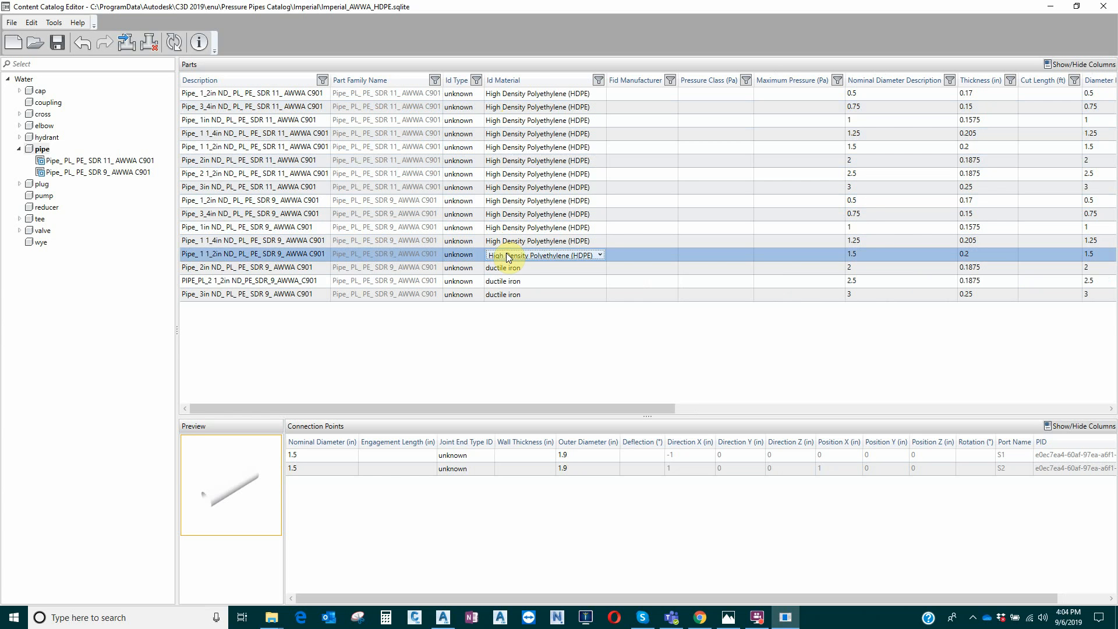
pyautogui.click(506, 268)
pyautogui.press('h')
pyautogui.press('h')
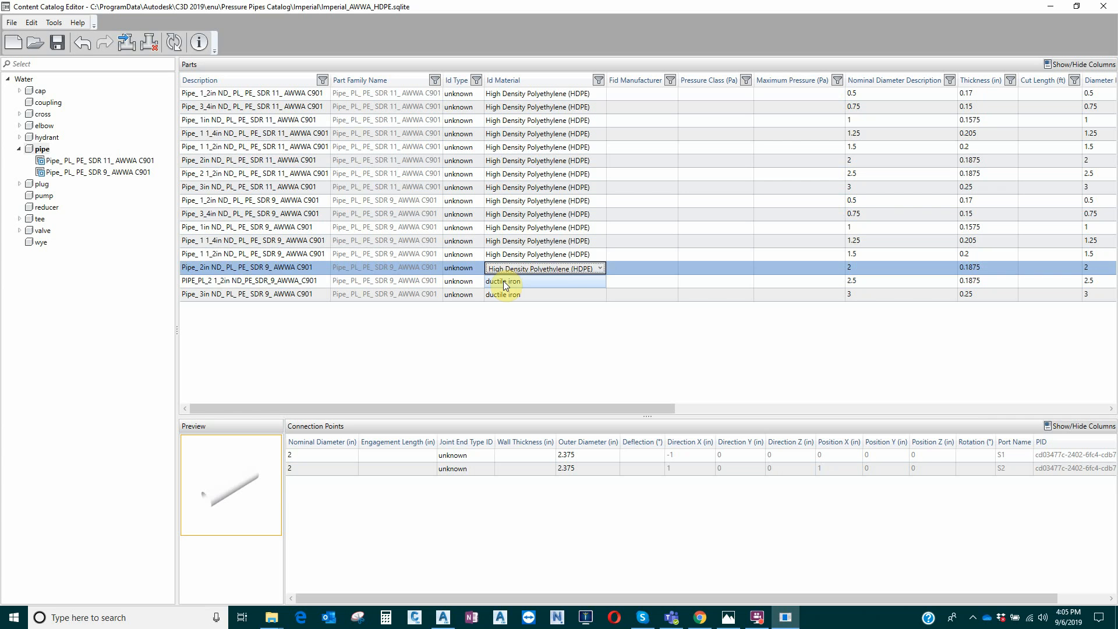
pyautogui.click(504, 281)
pyautogui.press('h')
pyautogui.press('h')
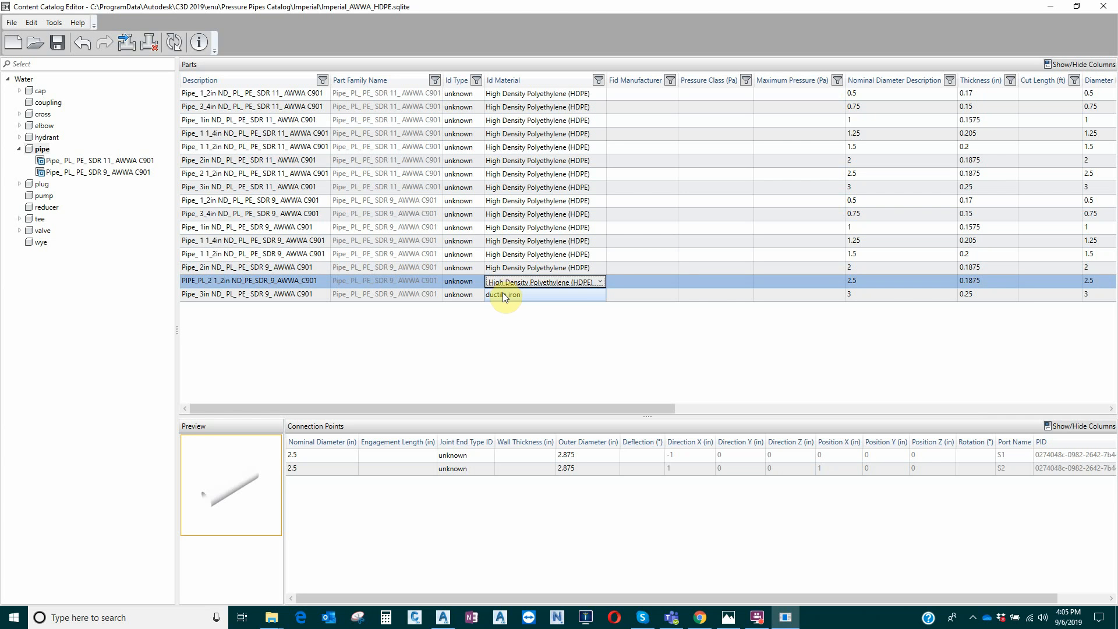
pyautogui.click(502, 292)
pyautogui.press('h')
pyautogui.press('h')
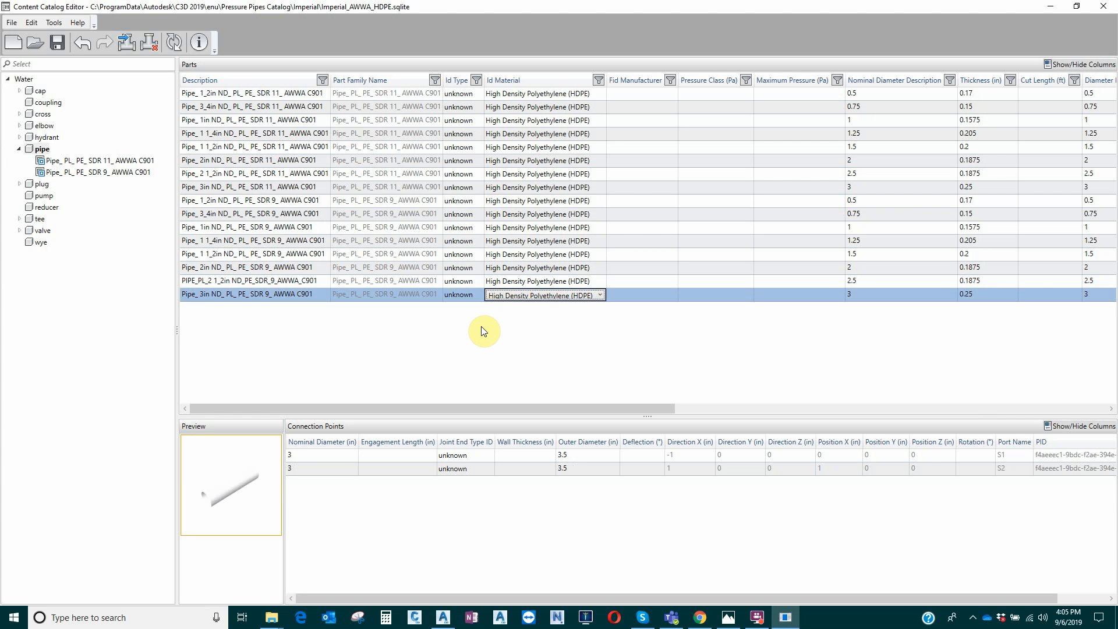
pyautogui.click(585, 294)
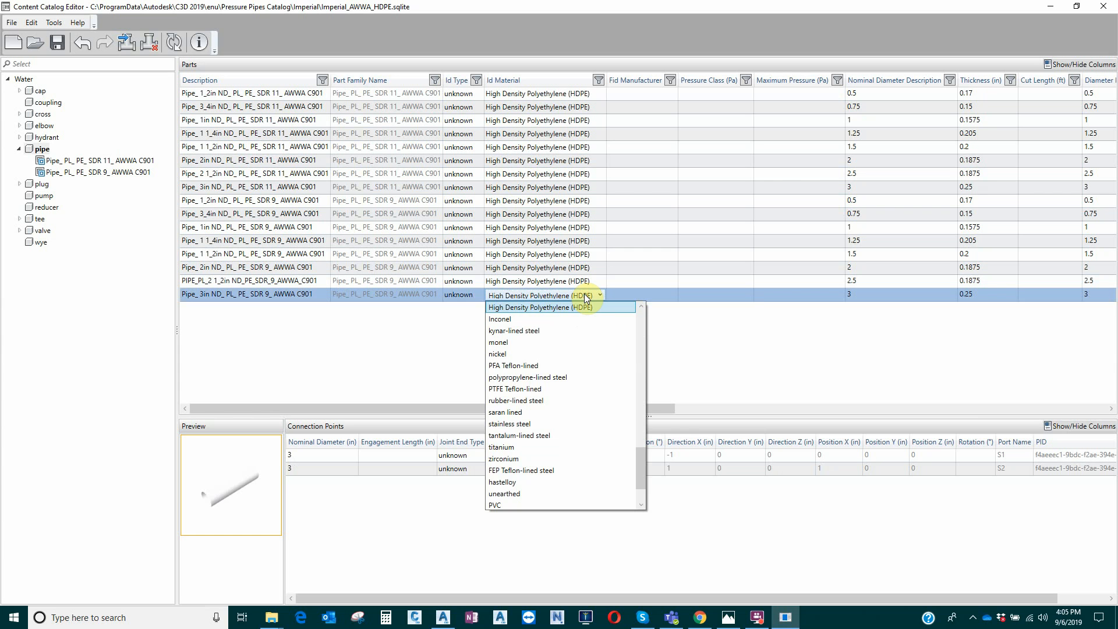
pyautogui.click(584, 295)
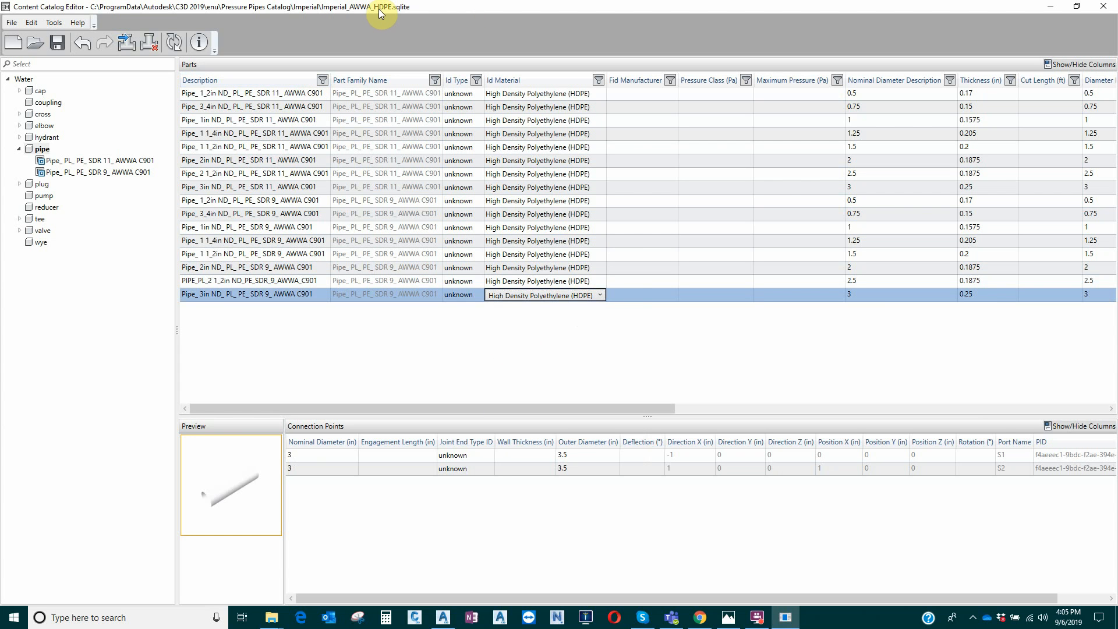
# Step: Save the edited HDPE catalog and close the Content Catalog Editor
pyautogui.click(536, 329)
pyautogui.click(57, 42)
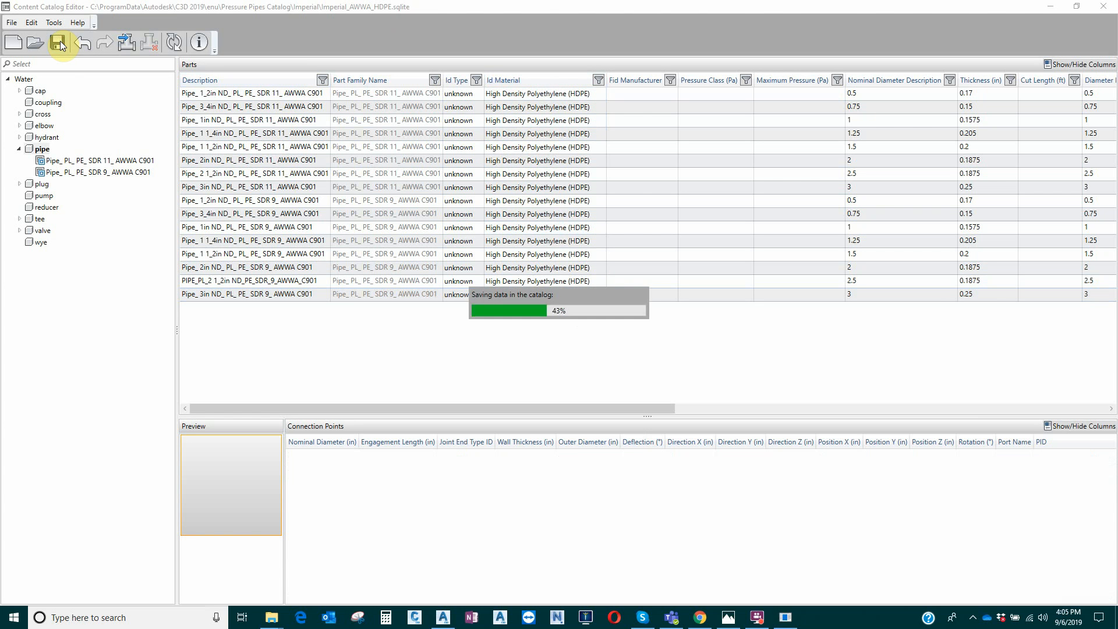
pyautogui.click(1102, 6)
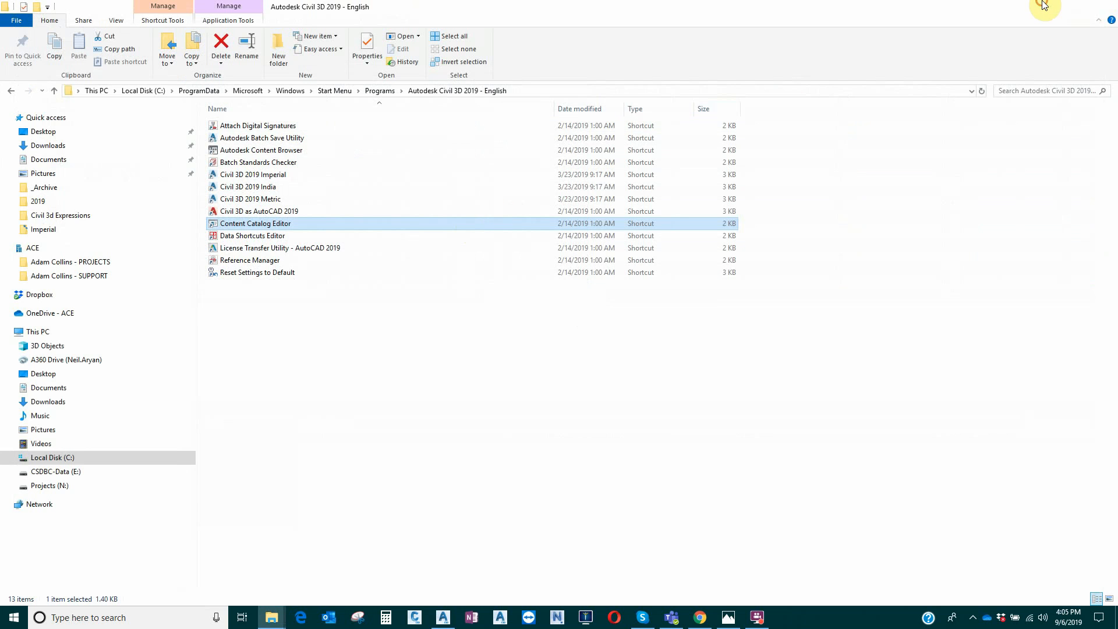
# Step: Return to the Civil 3D drawing and set the pressure network catalog to Imperial_AWWA_HDPE.sqlite
pyautogui.click(1043, 2)
pyautogui.click(469, 219)
pyautogui.click(379, 192)
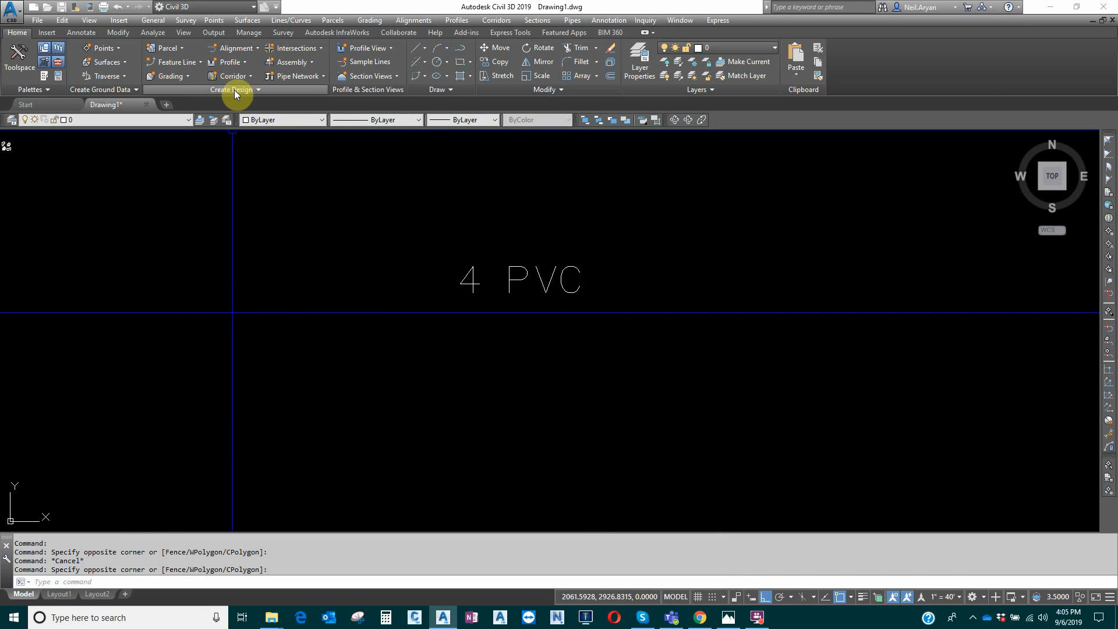
pyautogui.click(234, 87)
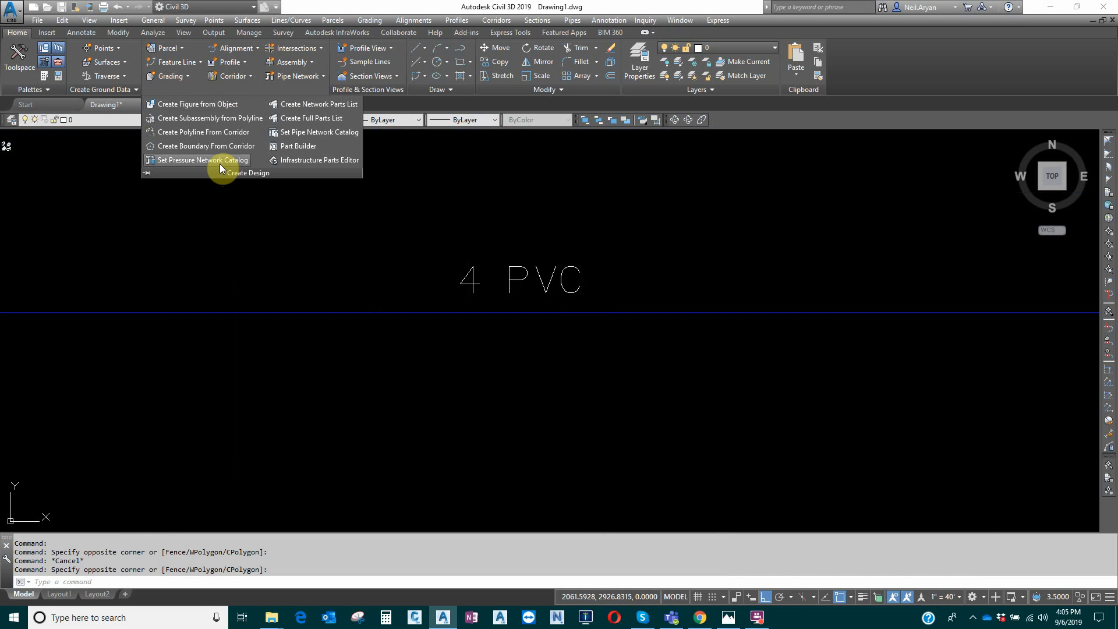
pyautogui.click(209, 163)
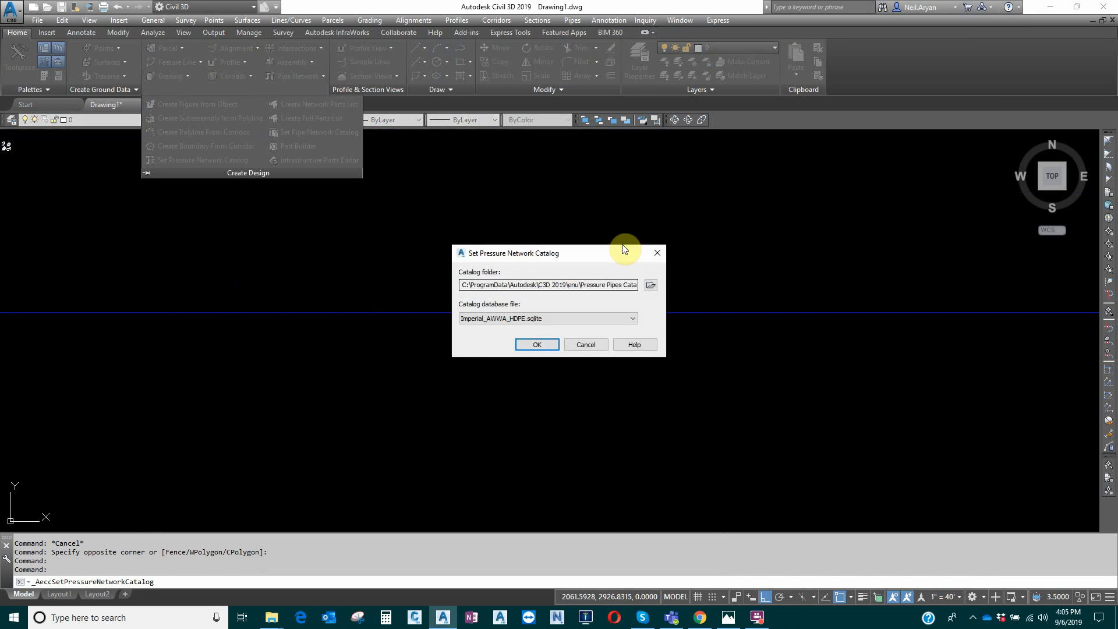
pyautogui.click(523, 323)
pyautogui.click(527, 326)
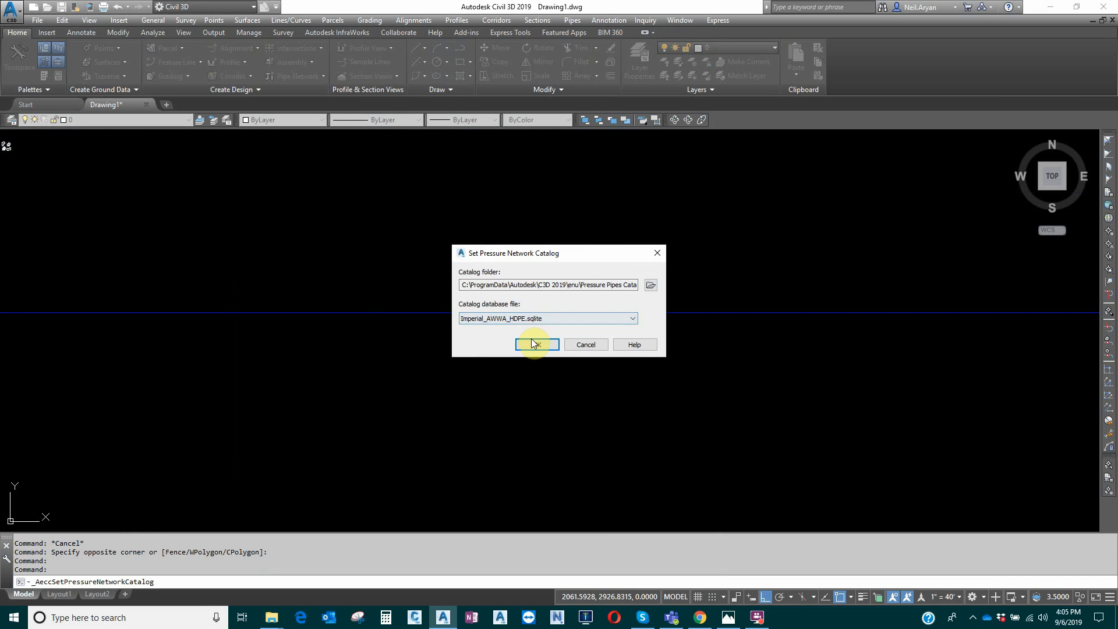
pyautogui.click(535, 344)
# Step: Start a new pressure pipe network and create a new parts list for it named HDPE NETWORK
pyautogui.click(296, 77)
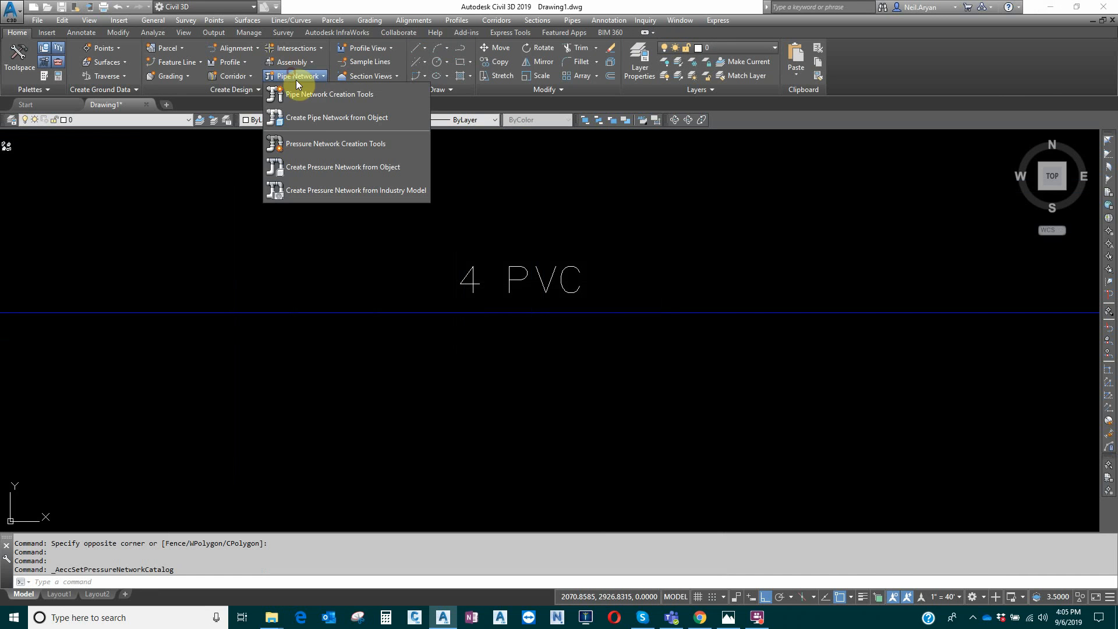
pyautogui.click(323, 150)
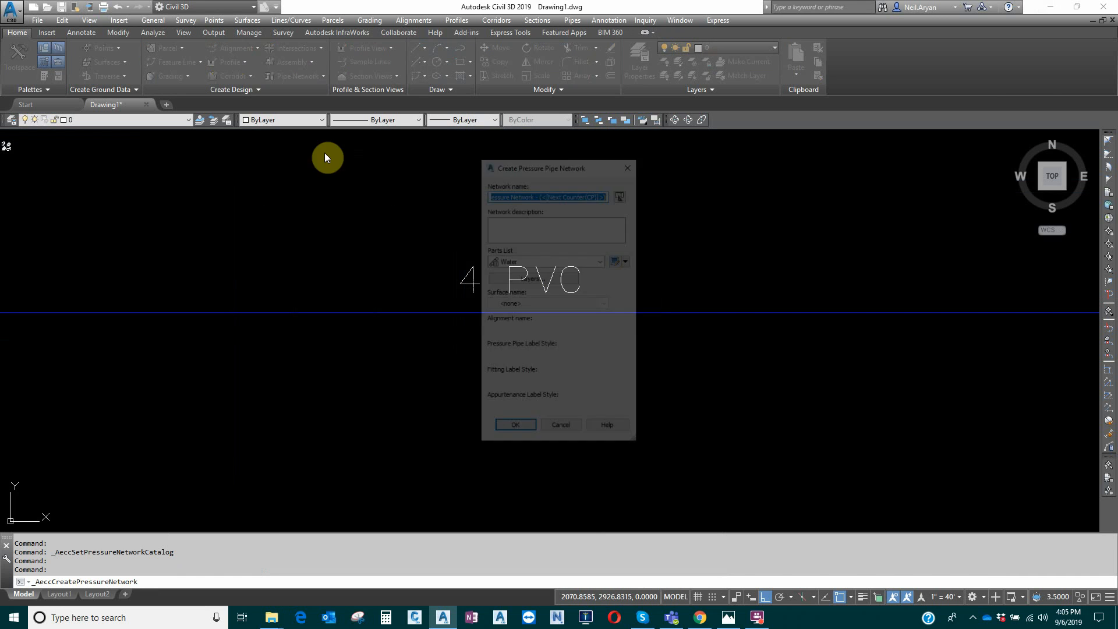
pyautogui.click(628, 262)
pyautogui.click(643, 275)
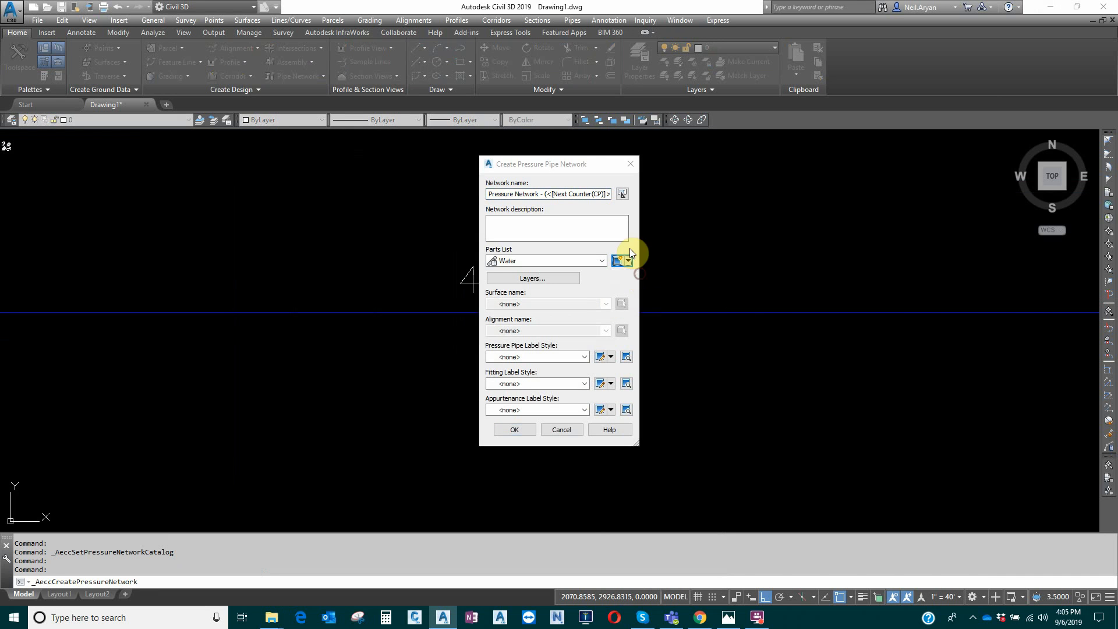
pyautogui.click(387, 191)
pyautogui.moveTo(426, 217); pyautogui.dragTo(272, 221)
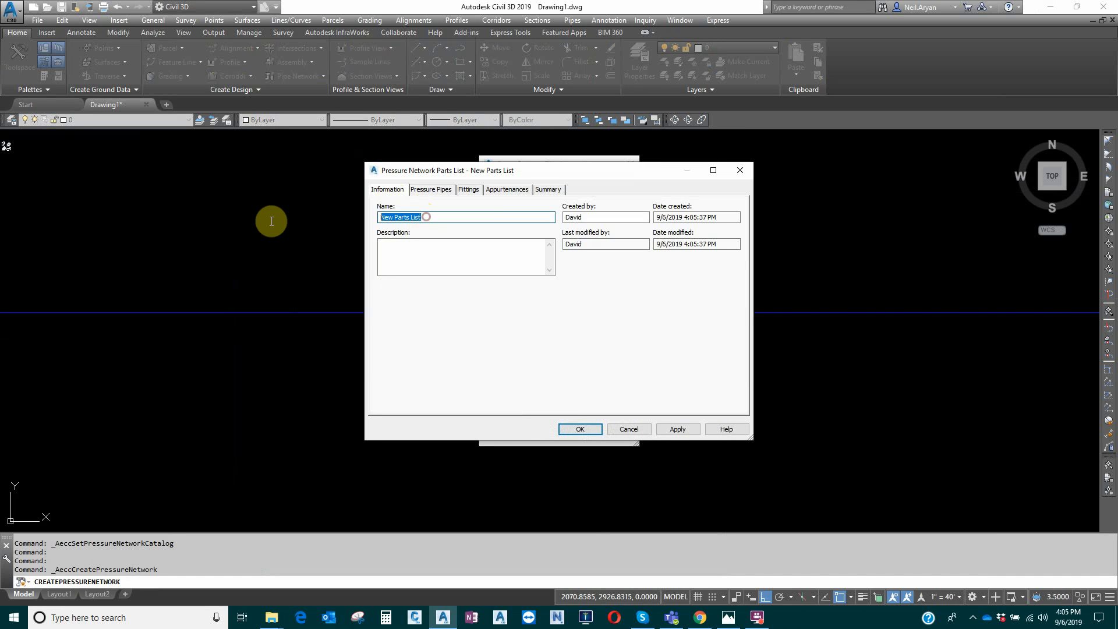
pyautogui.write('HP')
# Step: Add the High Density Polyethylene (HDPE) material to the pressure pipes of the new parts list
pyautogui.click(432, 190)
pyautogui.rightClick(437, 225)
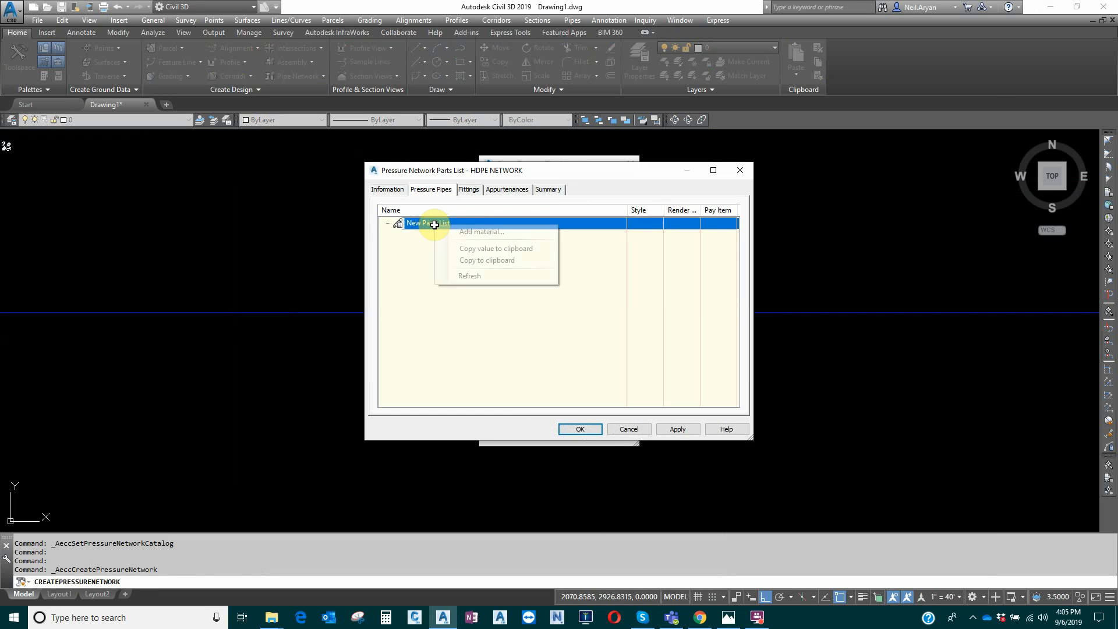
pyautogui.click(477, 231)
pyautogui.click(413, 206)
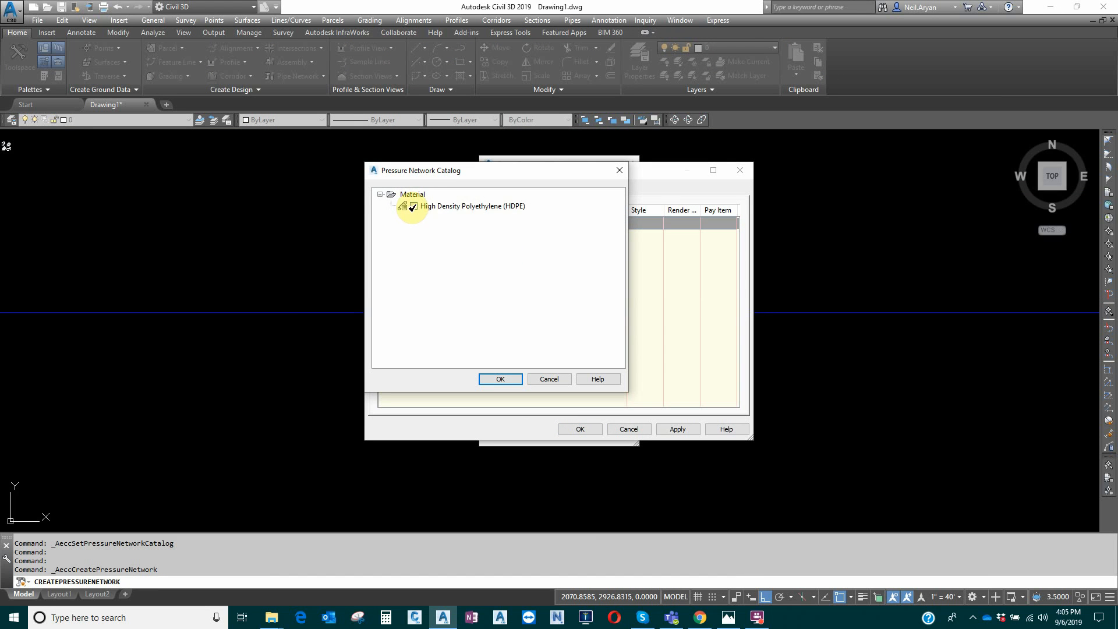
pyautogui.click(434, 207)
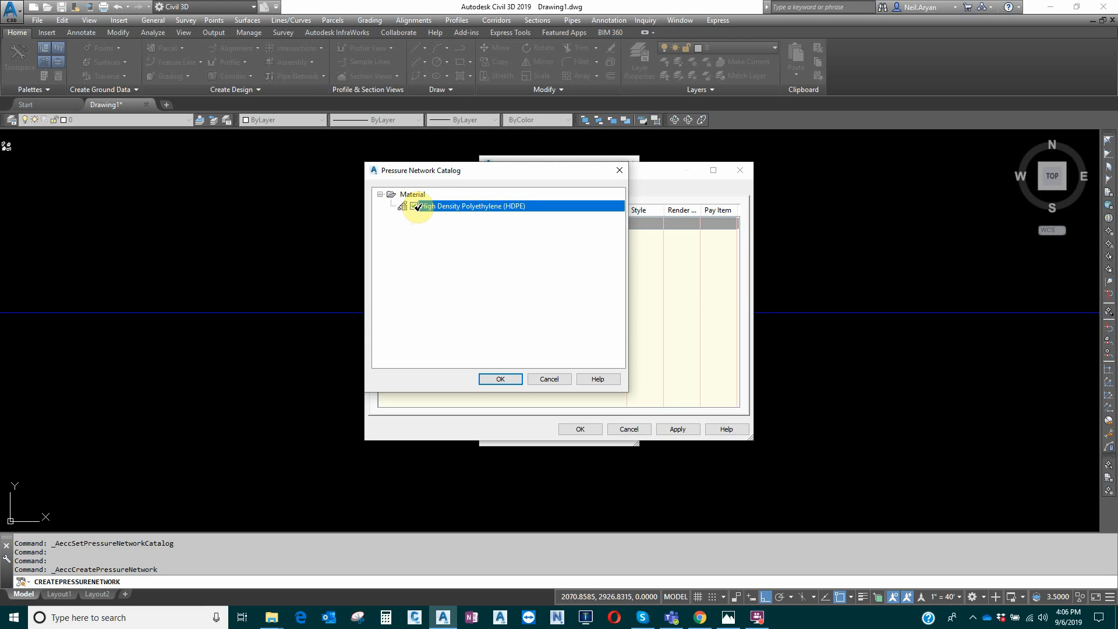
pyautogui.click(516, 380)
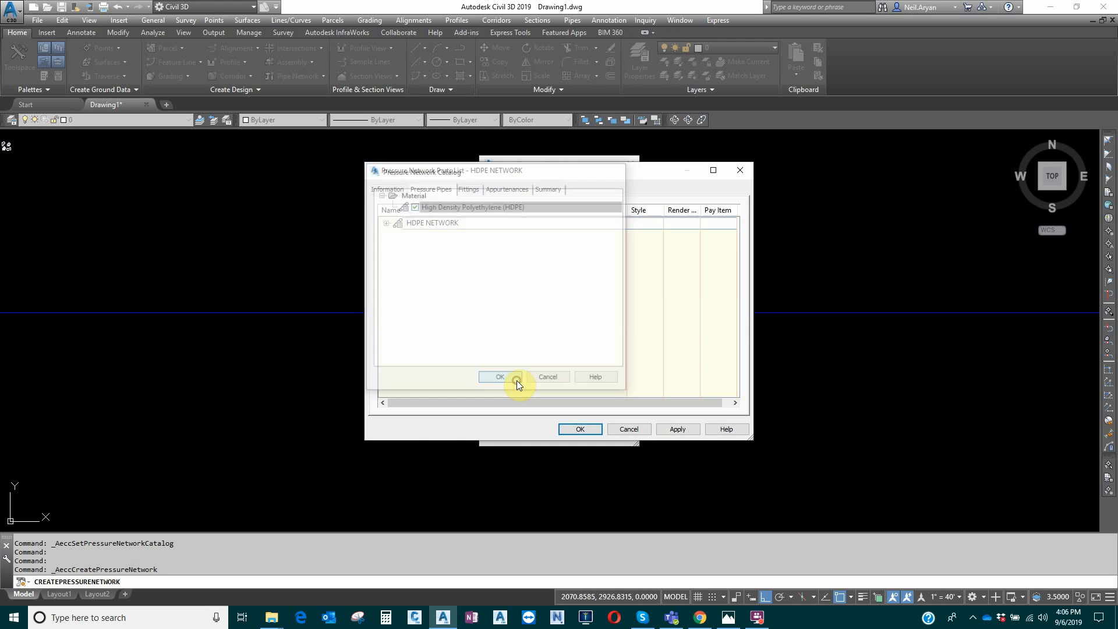
# Step: Add the 0.5 in nominal diameter pipe size to the HDPE material and save the parts list
pyautogui.doubleClick(392, 226)
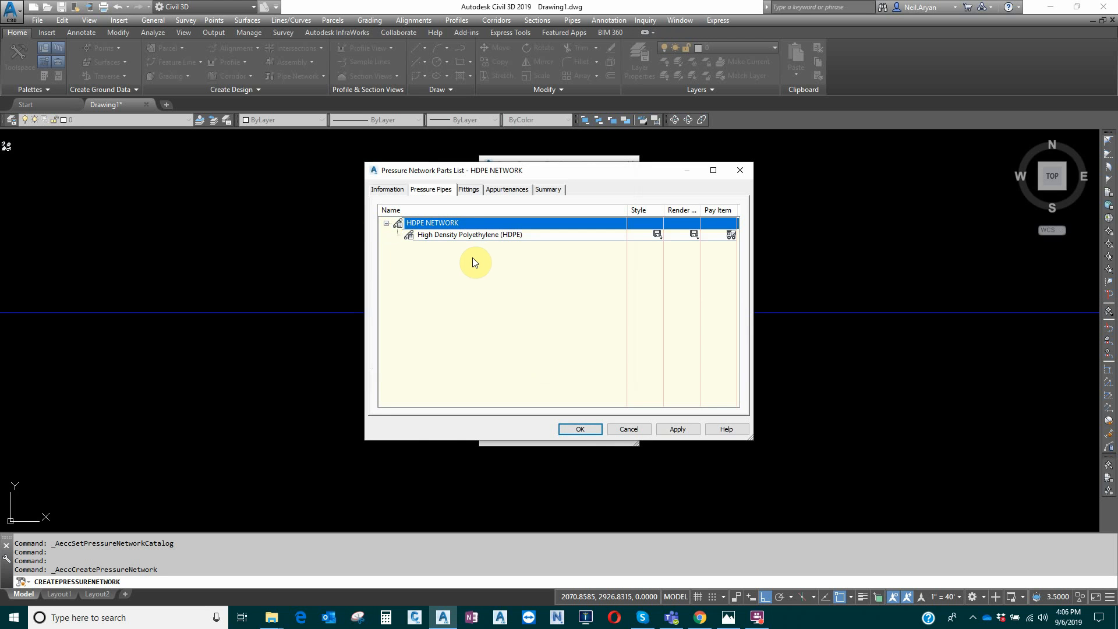
pyautogui.rightClick(459, 235)
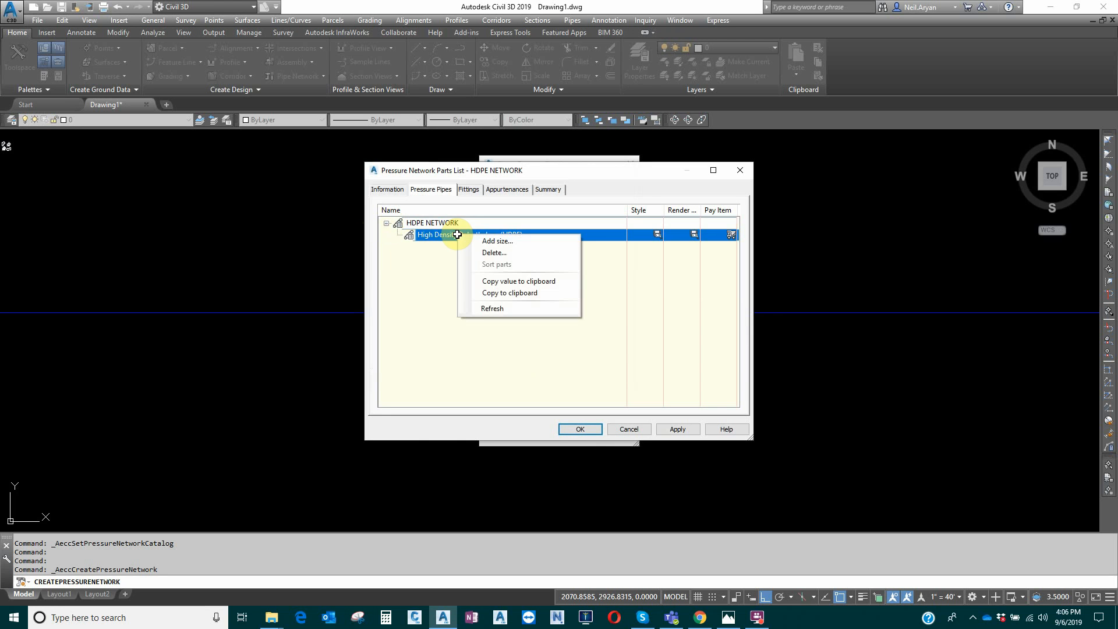
pyautogui.click(494, 242)
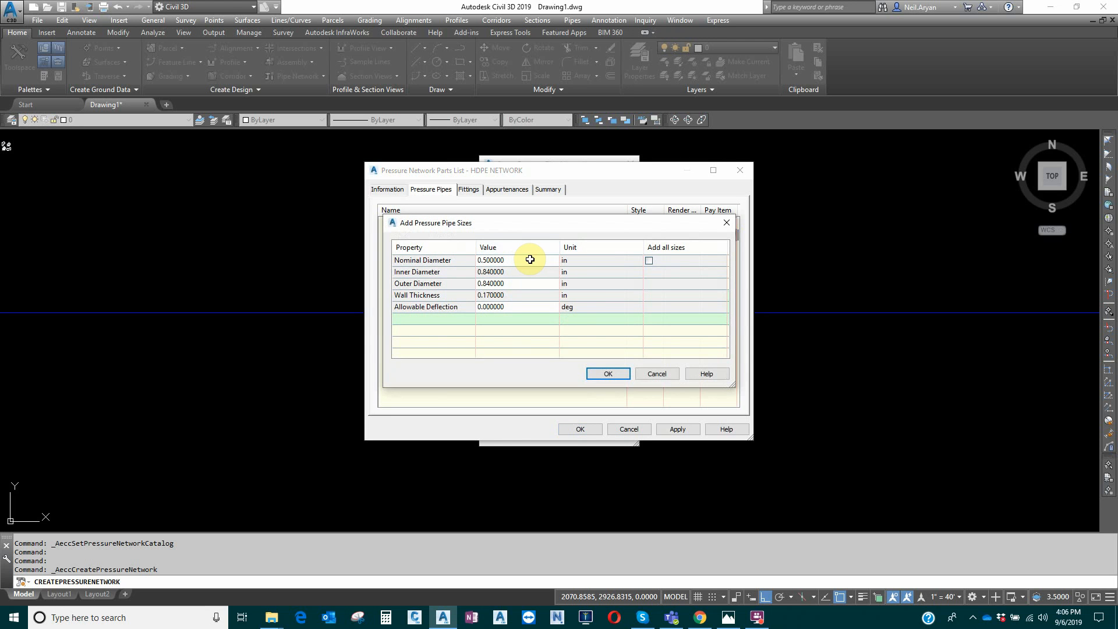
pyautogui.click(613, 371)
pyautogui.click(676, 429)
pyautogui.click(589, 428)
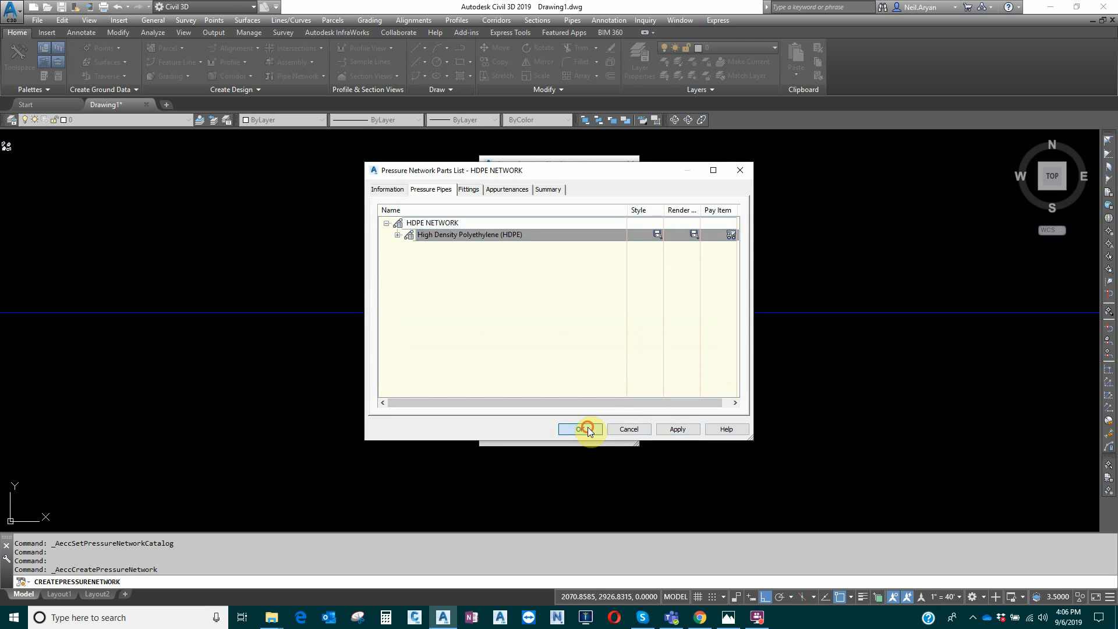
# Step: Set the pressure pipe label style to Nominal Diameter and Material and create the network with the HDPE NETWORK parts list
pyautogui.click(527, 357)
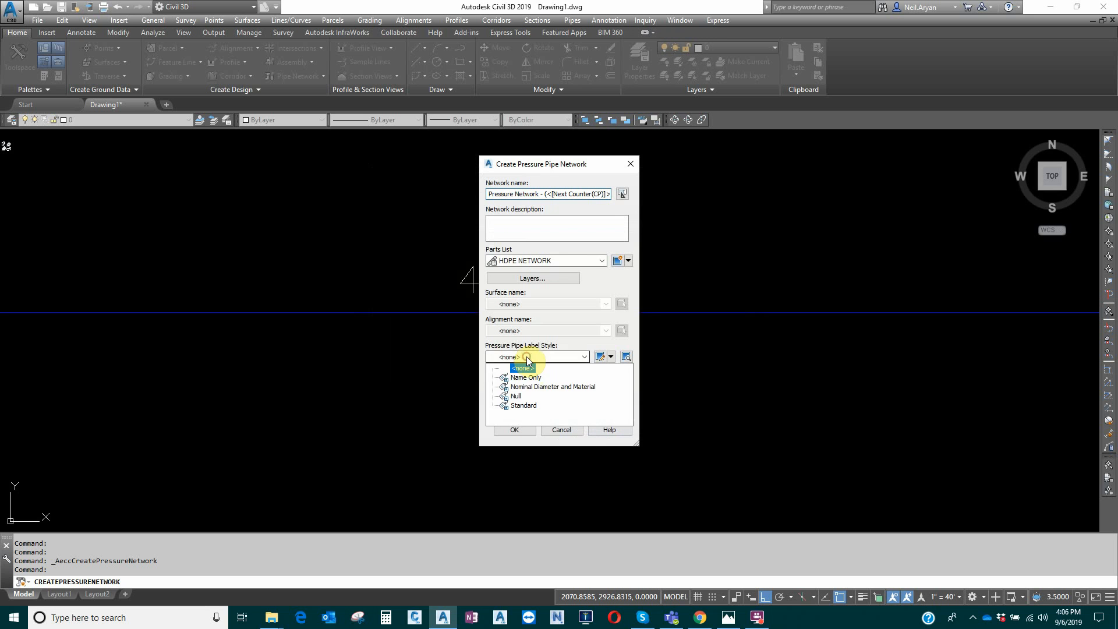
pyautogui.click(531, 387)
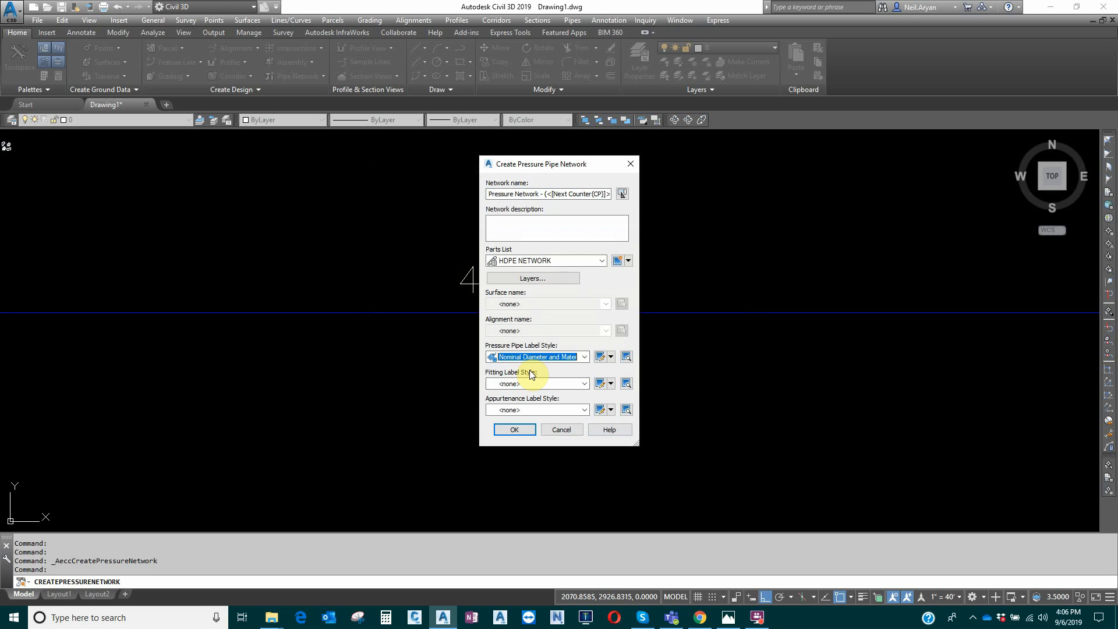
pyautogui.click(523, 432)
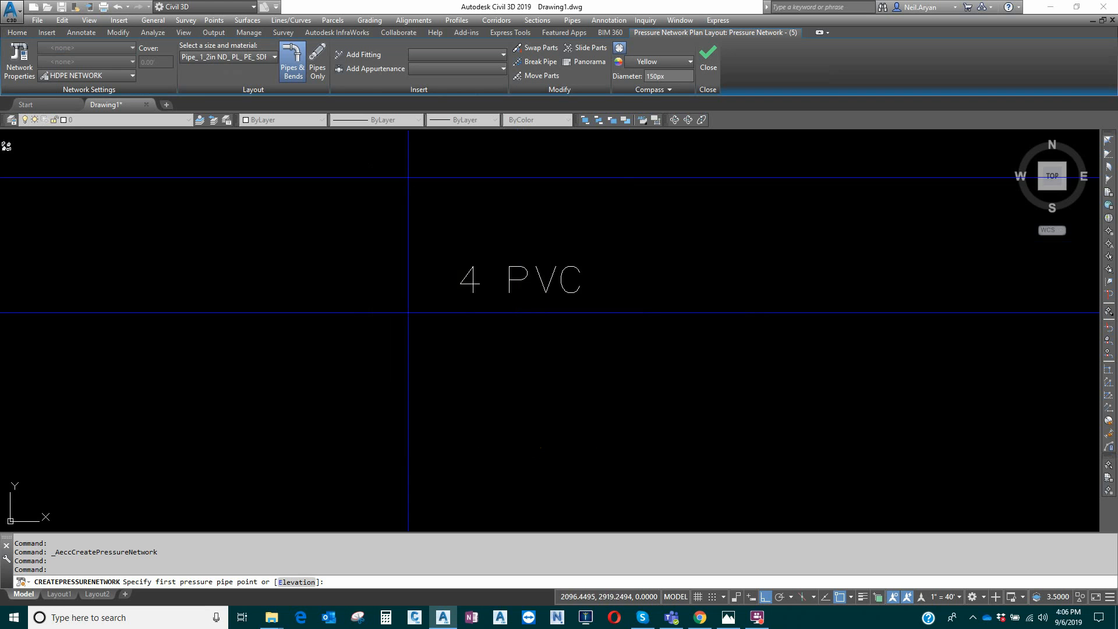
# Step: Draw one horizontal 1/2 in HDPE pressure pipe below the 4 PVC pipe and close the pressure network layout tools
pyautogui.click(160, 415)
pyautogui.click(878, 415)
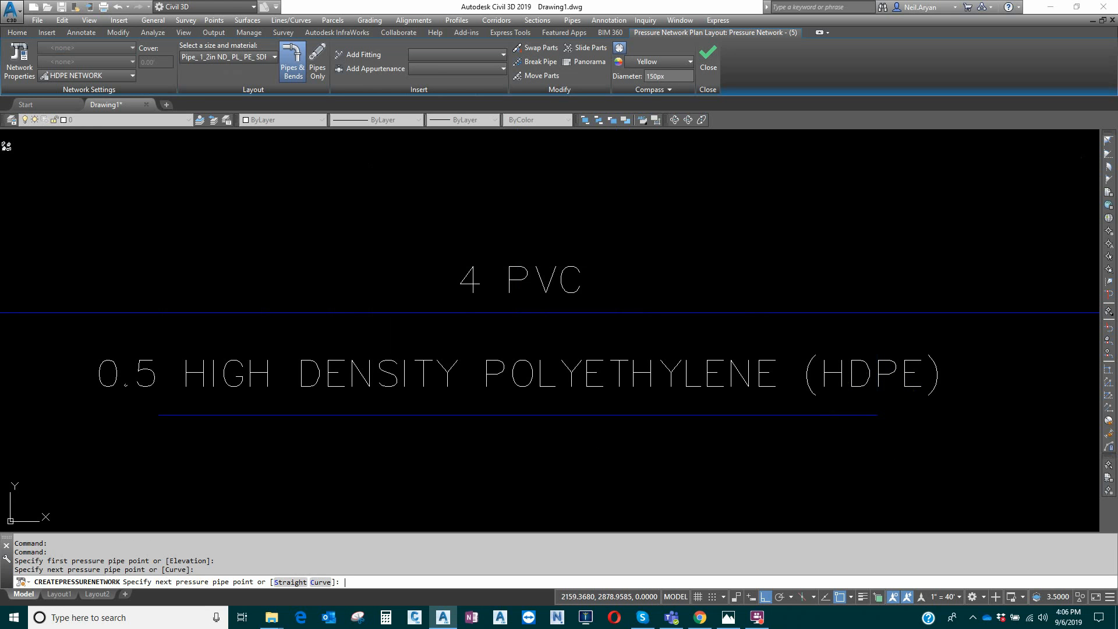
pyautogui.press('Return')
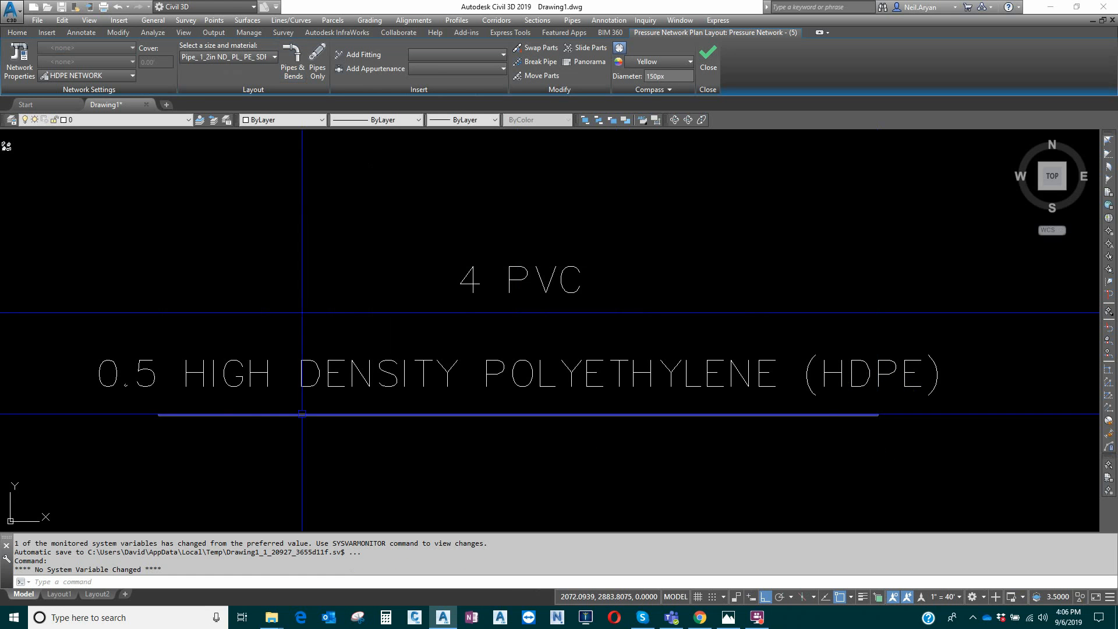
pyautogui.moveTo(302, 414)
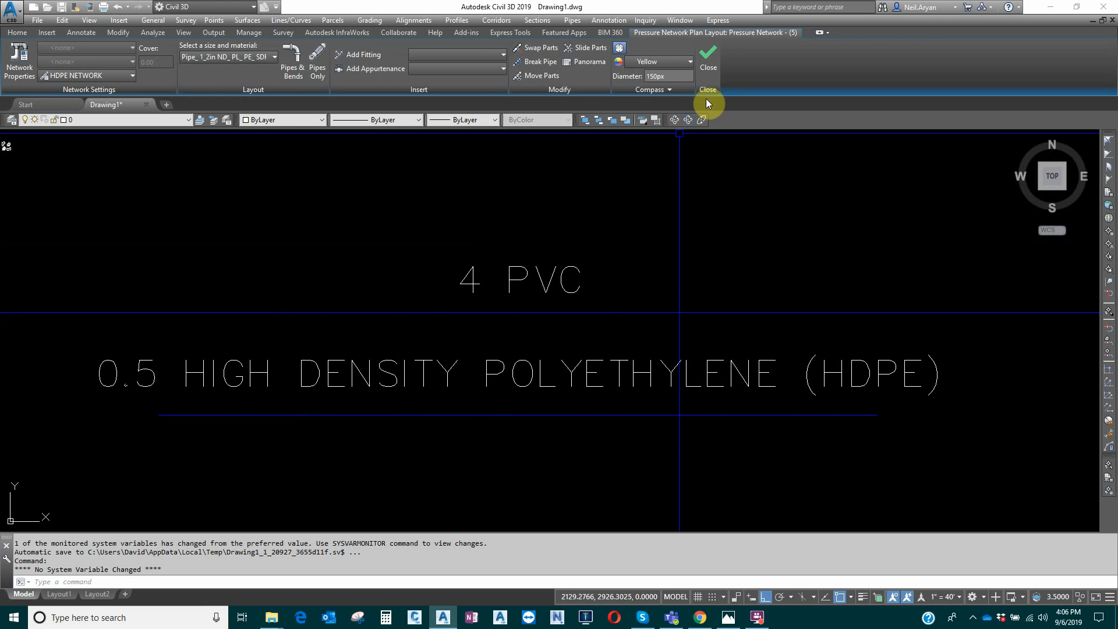
pyautogui.click(710, 64)
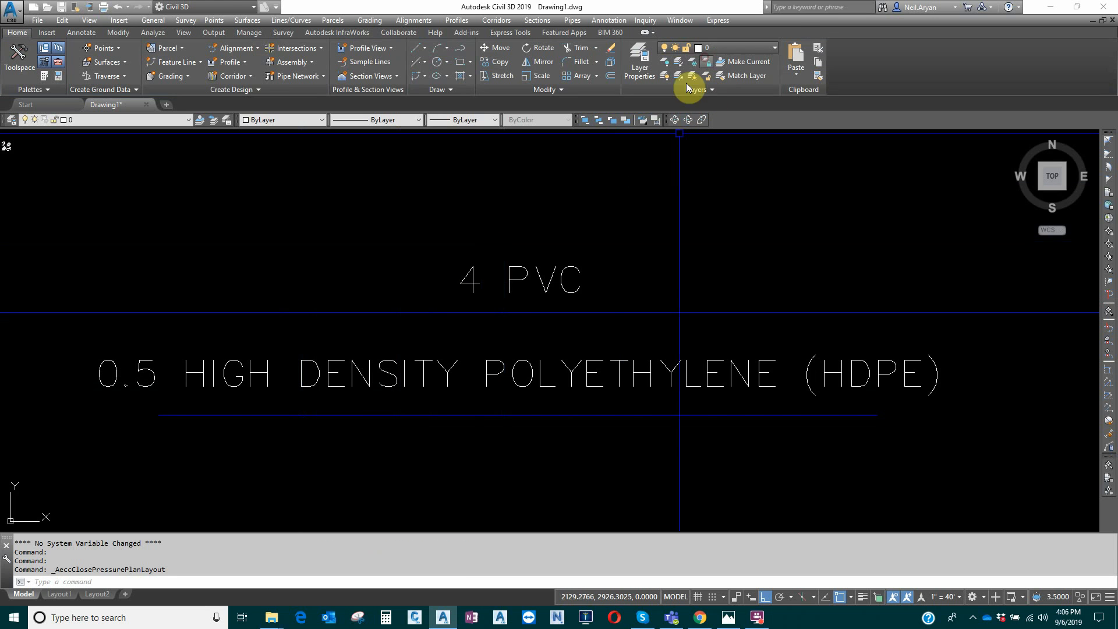
# Step: Set the pressure network catalog to Imperial_AWWA_Steel.sqlite
pyautogui.click(274, 91)
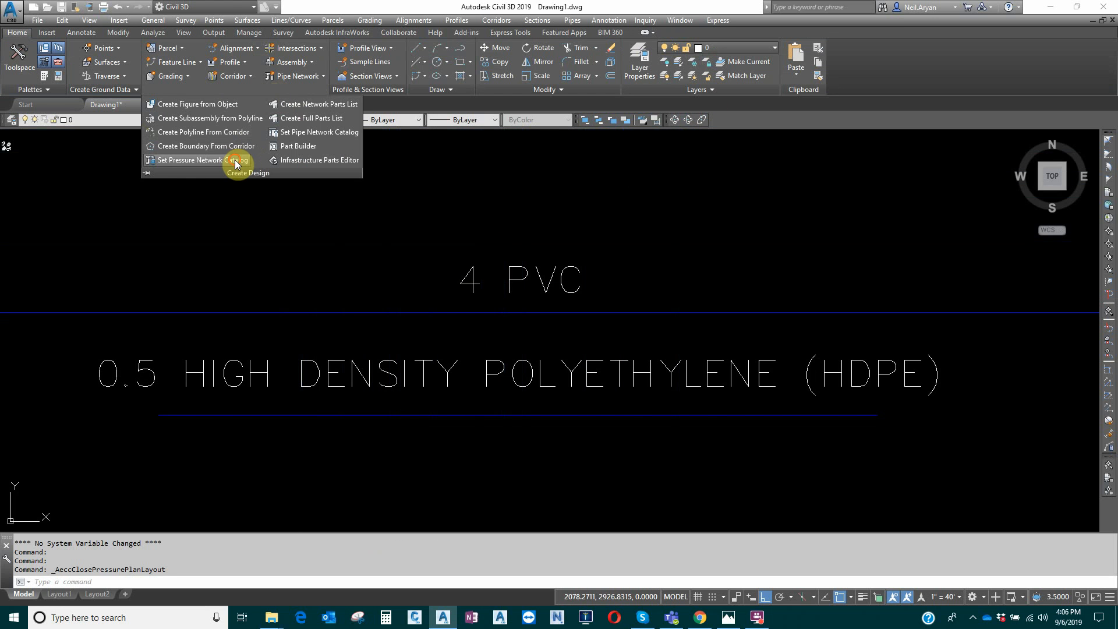
pyautogui.click(533, 319)
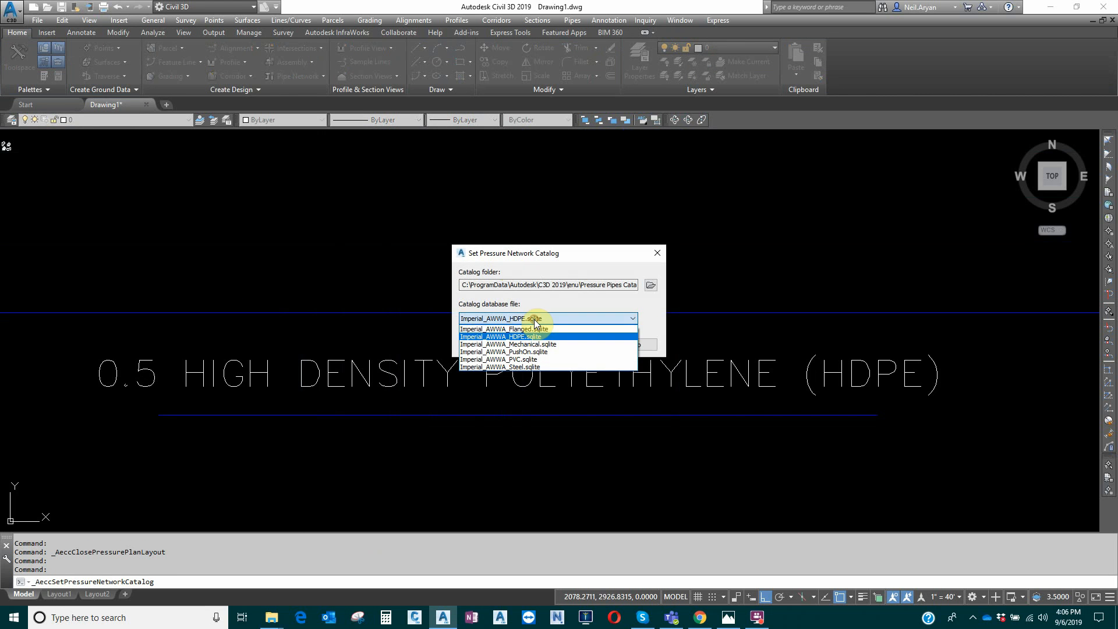
pyautogui.click(532, 367)
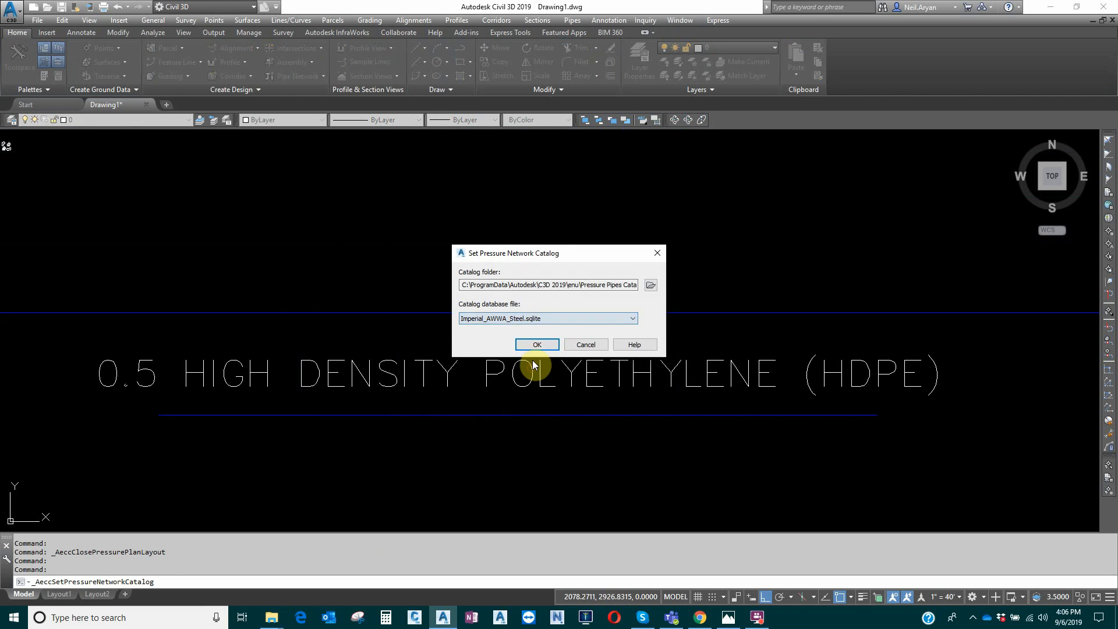
pyautogui.click(536, 345)
# Step: Start another pressure pipe network and create a new parts list for it named STEEL NETWROK
pyautogui.click(296, 77)
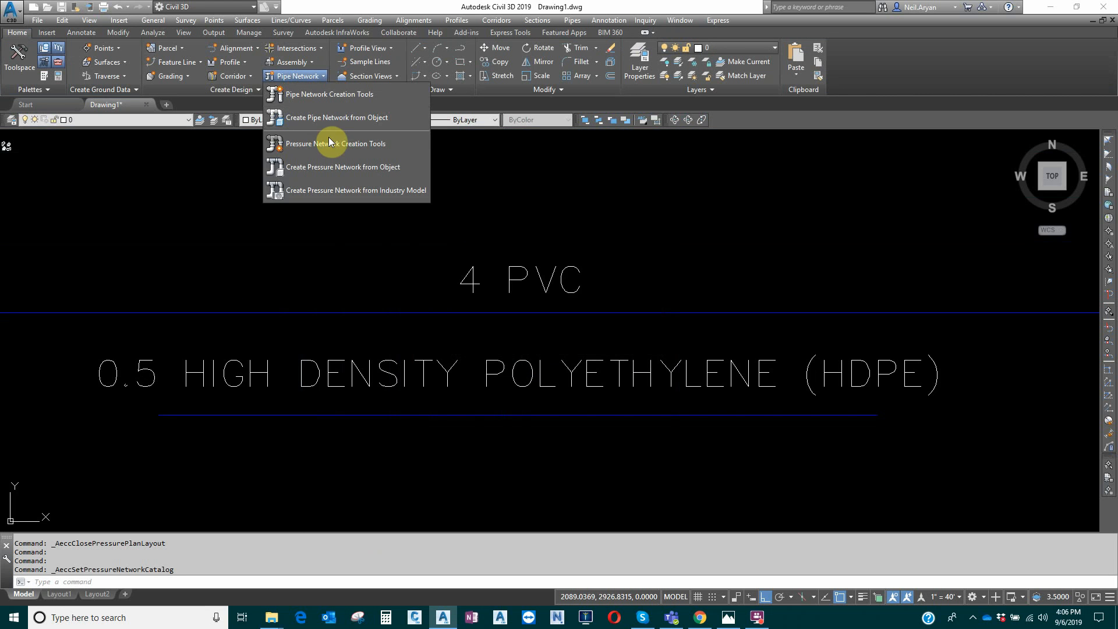
pyautogui.click(330, 146)
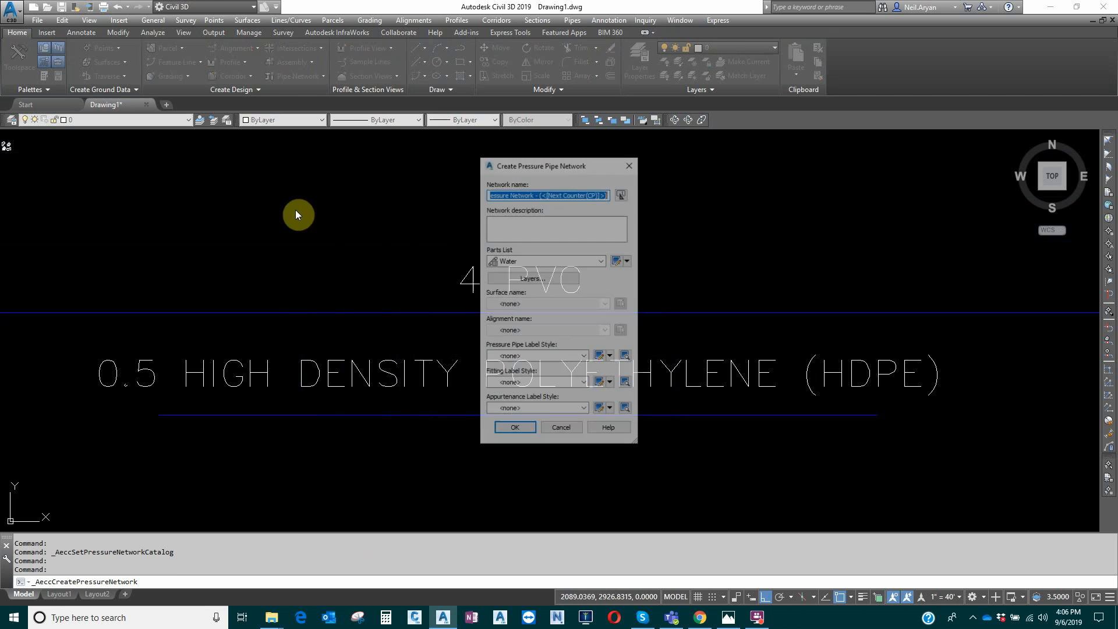
pyautogui.click(631, 260)
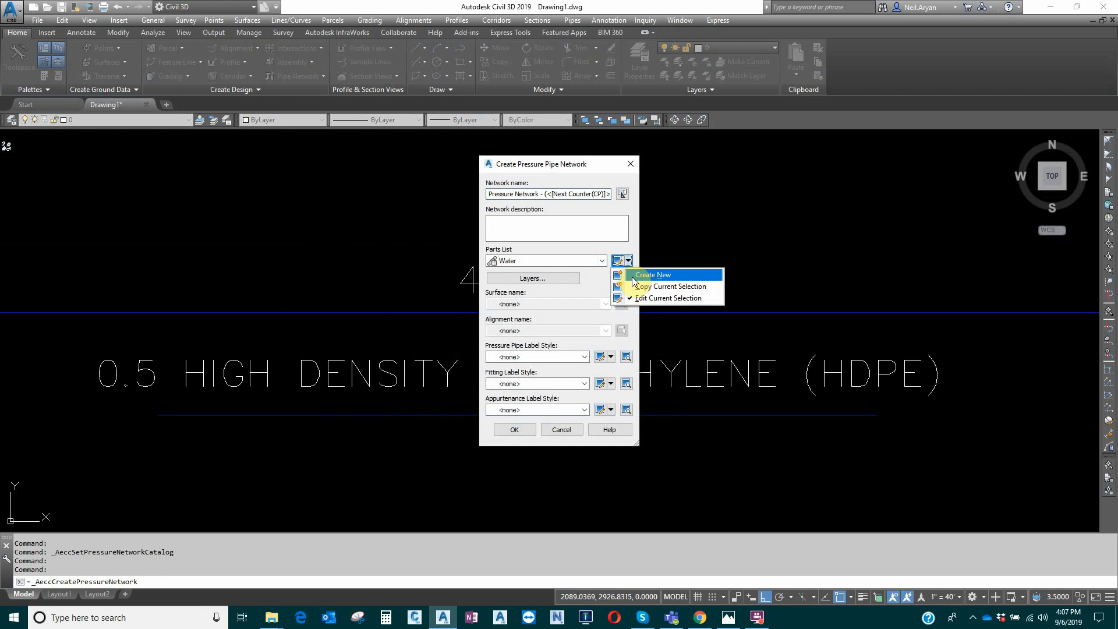
pyautogui.click(579, 247)
pyautogui.click(583, 263)
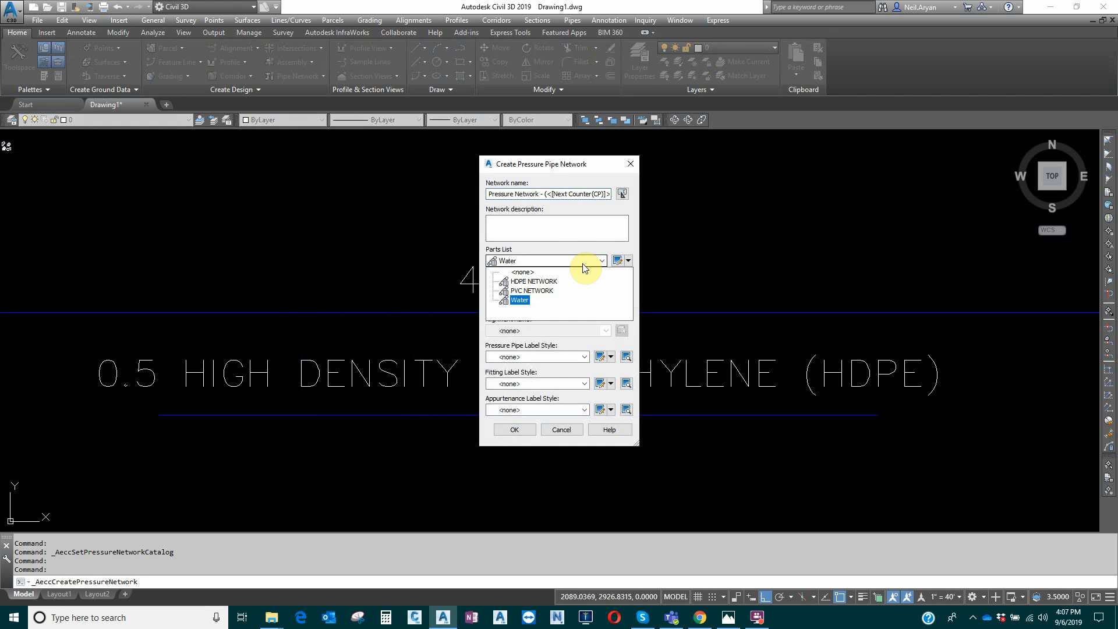
pyautogui.click(583, 264)
pyautogui.click(629, 260)
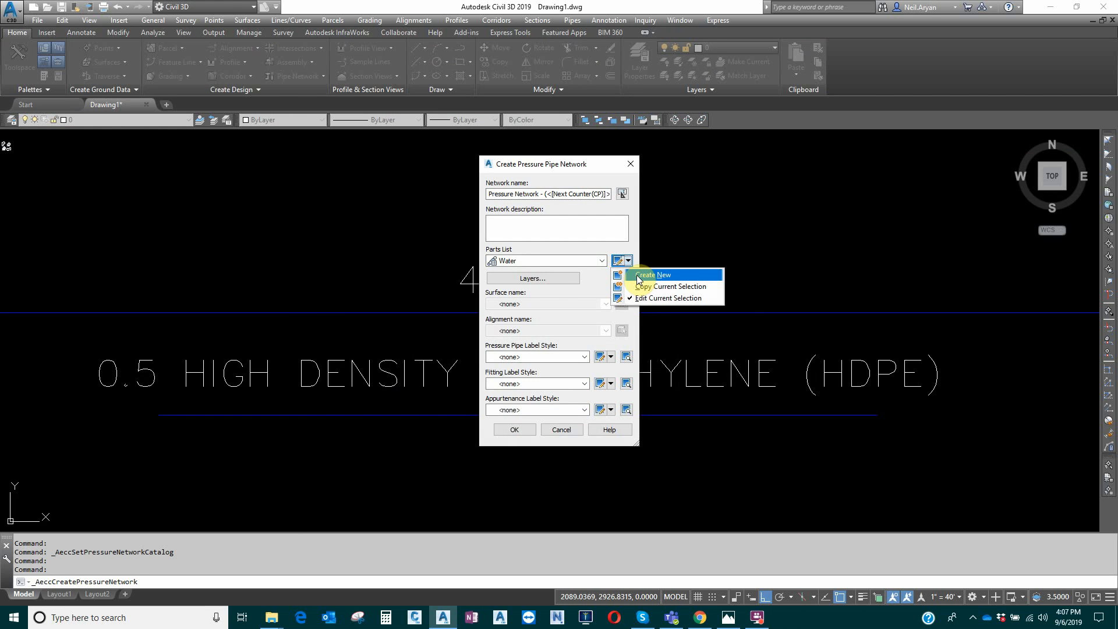
pyautogui.click(637, 276)
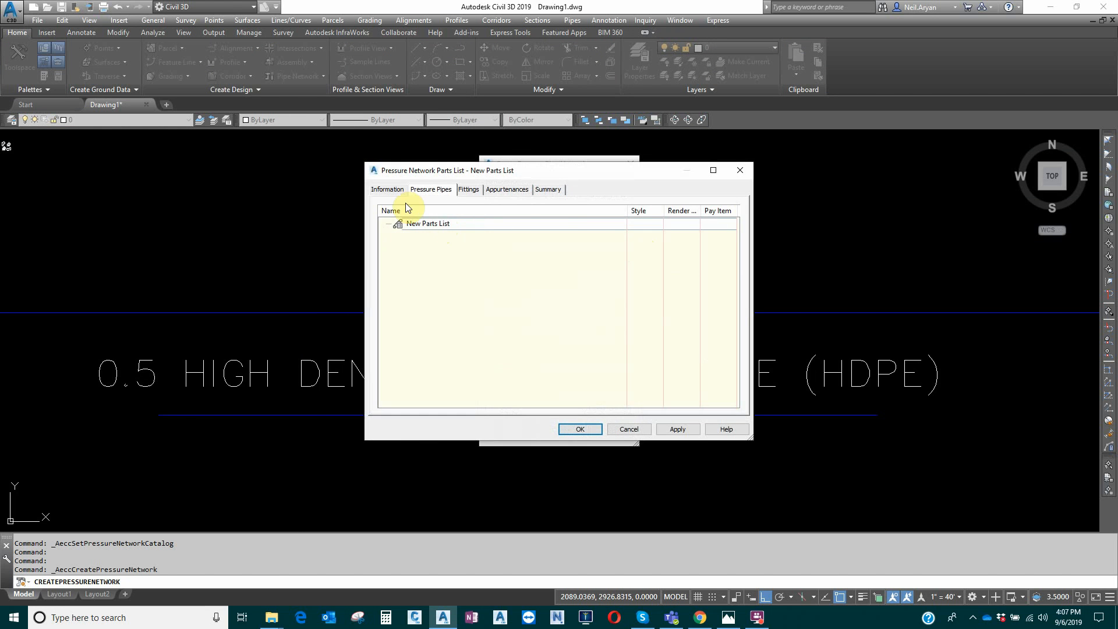
pyautogui.click(399, 191)
pyautogui.moveTo(437, 218); pyautogui.dragTo(336, 216)
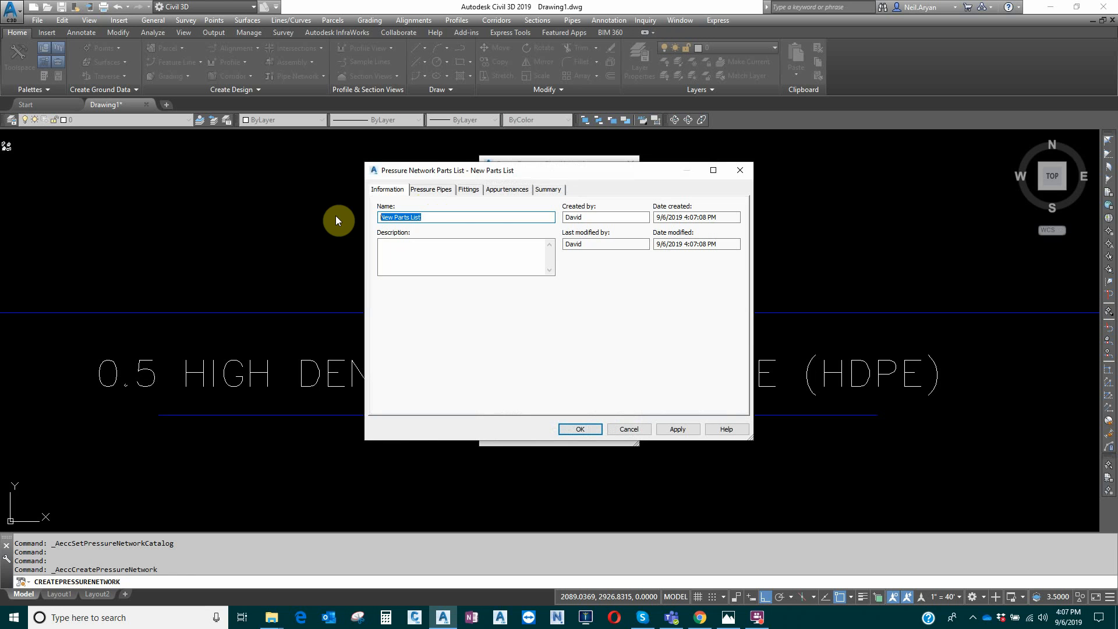
pyautogui.write('STEEL NETWROK')
# Step: Add the steel material to the pressure pipes of the STEEL NETWROK parts list
pyautogui.click(437, 196)
pyautogui.rightClick(434, 225)
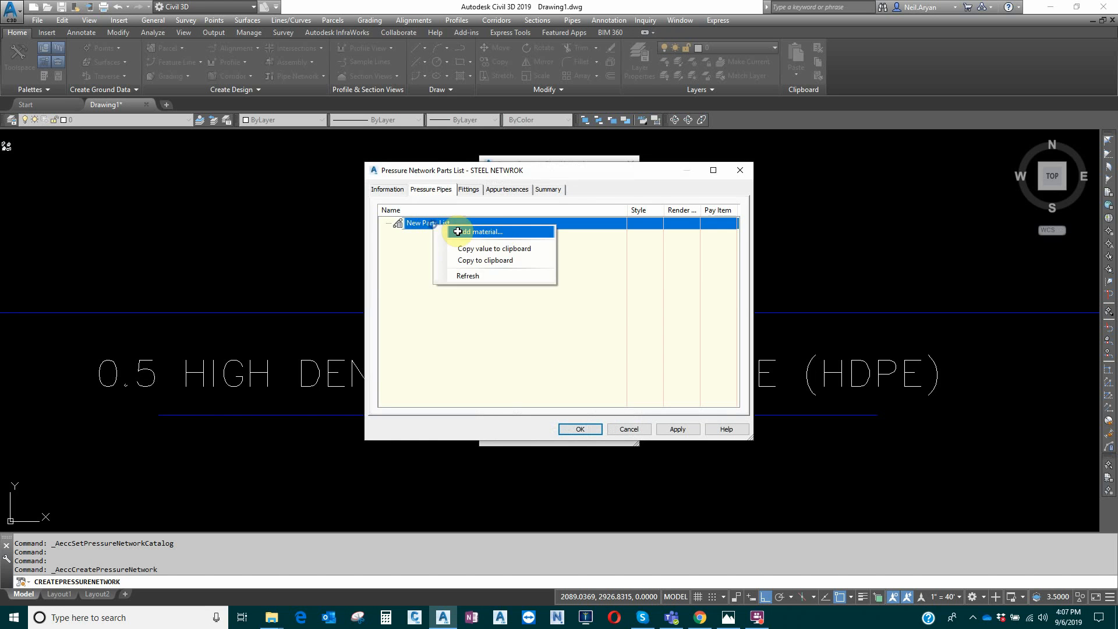
pyautogui.click(458, 232)
pyautogui.click(413, 207)
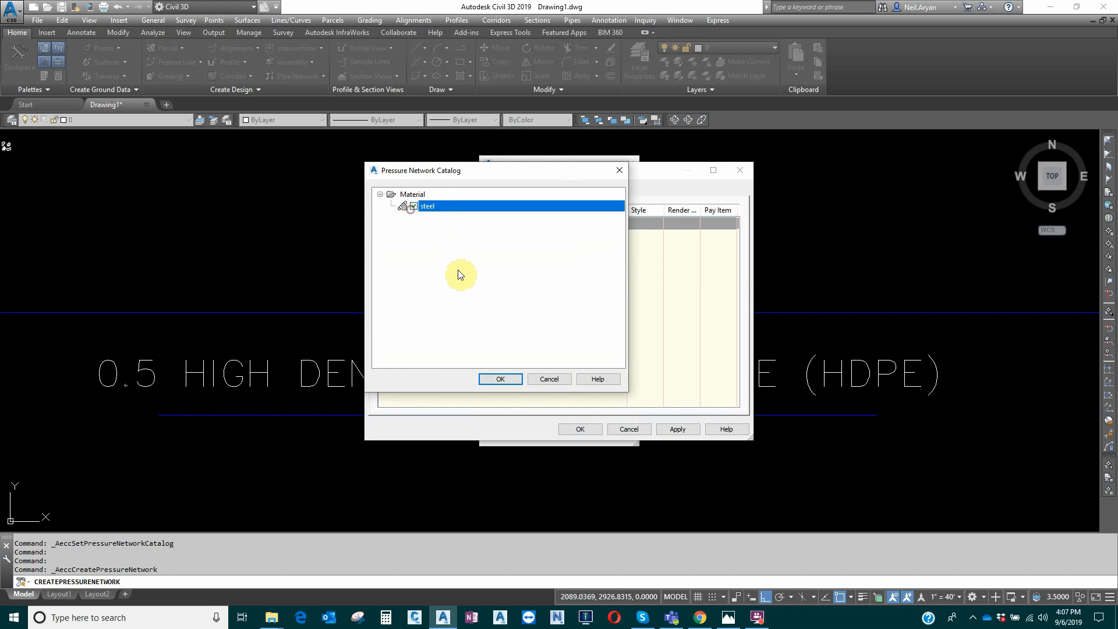
pyautogui.click(500, 379)
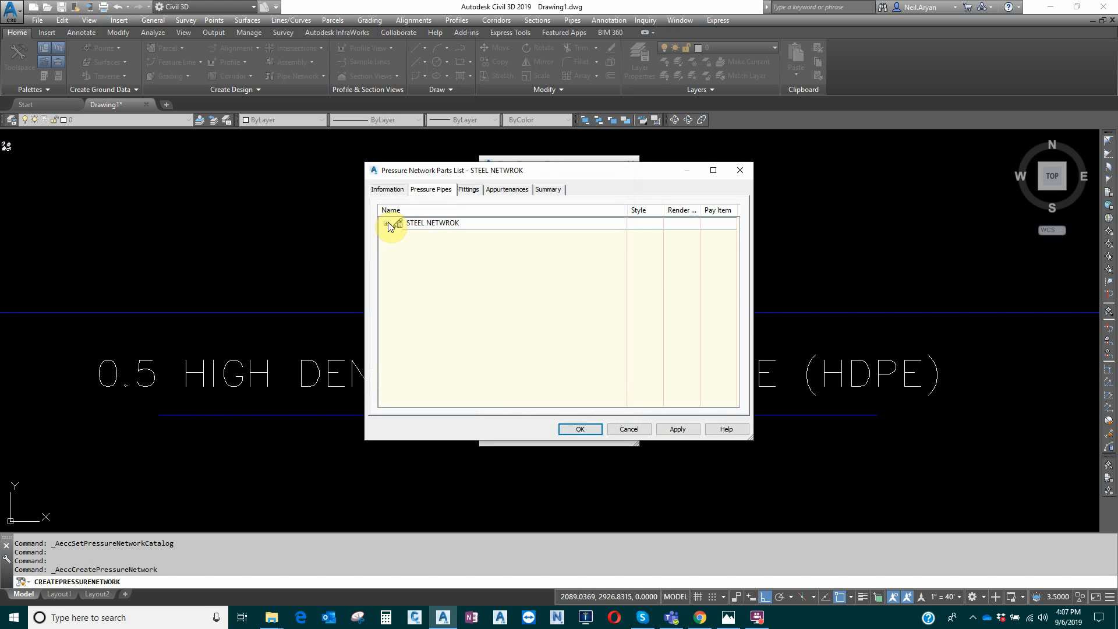
# Step: Add the 6in seamless AWWA C200 pipe size to the steel material and expand the material to show it
pyautogui.click(386, 224)
pyautogui.rightClick(440, 235)
pyautogui.click(486, 246)
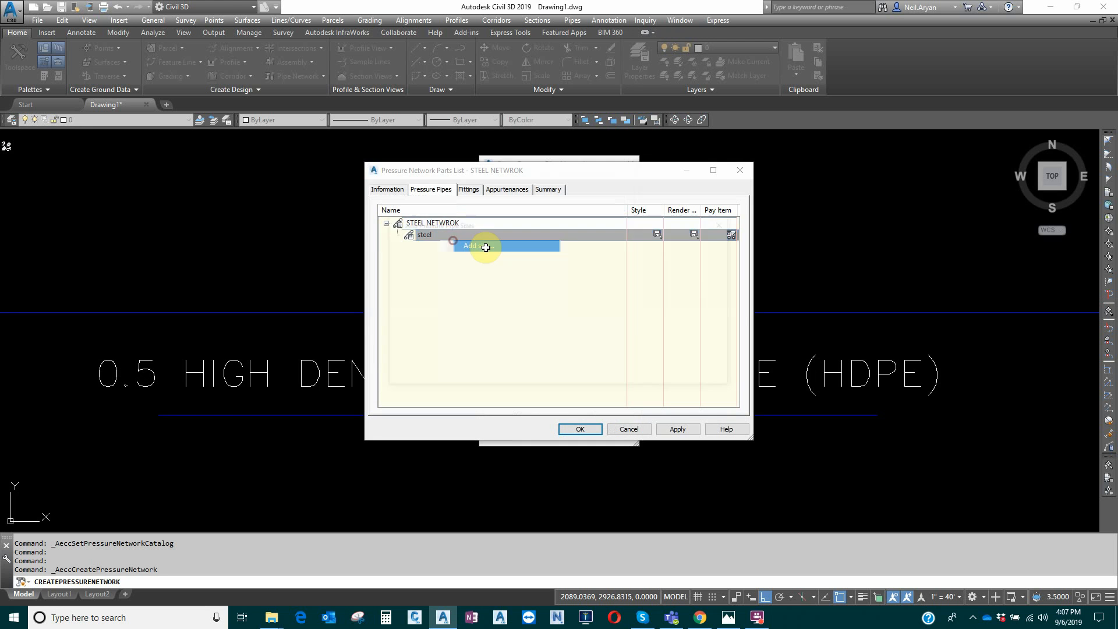
pyautogui.click(599, 373)
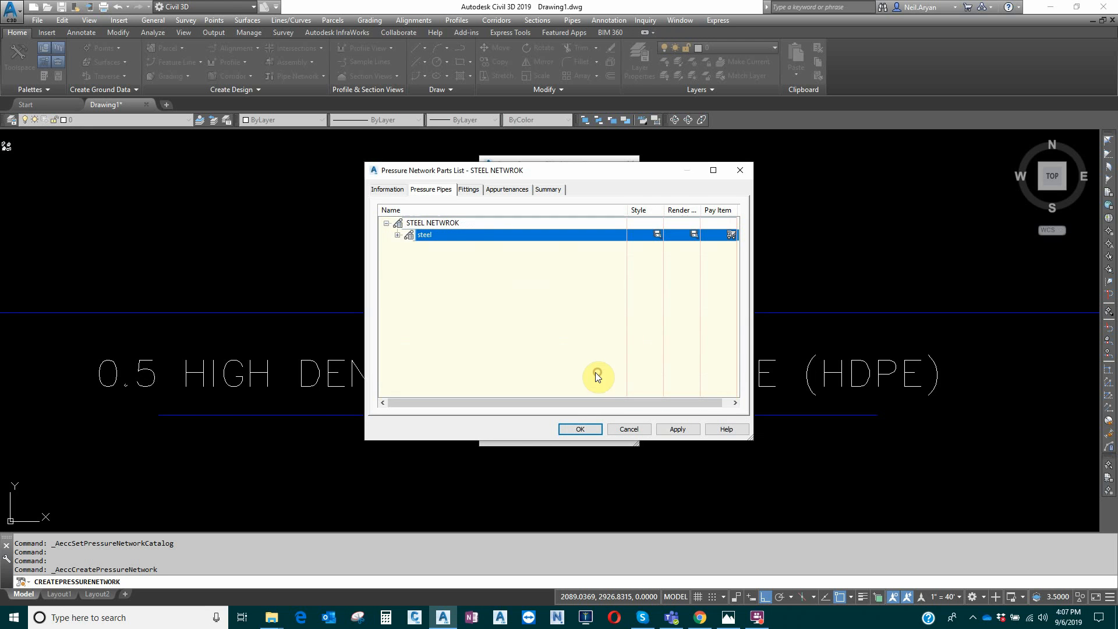
pyautogui.click(398, 235)
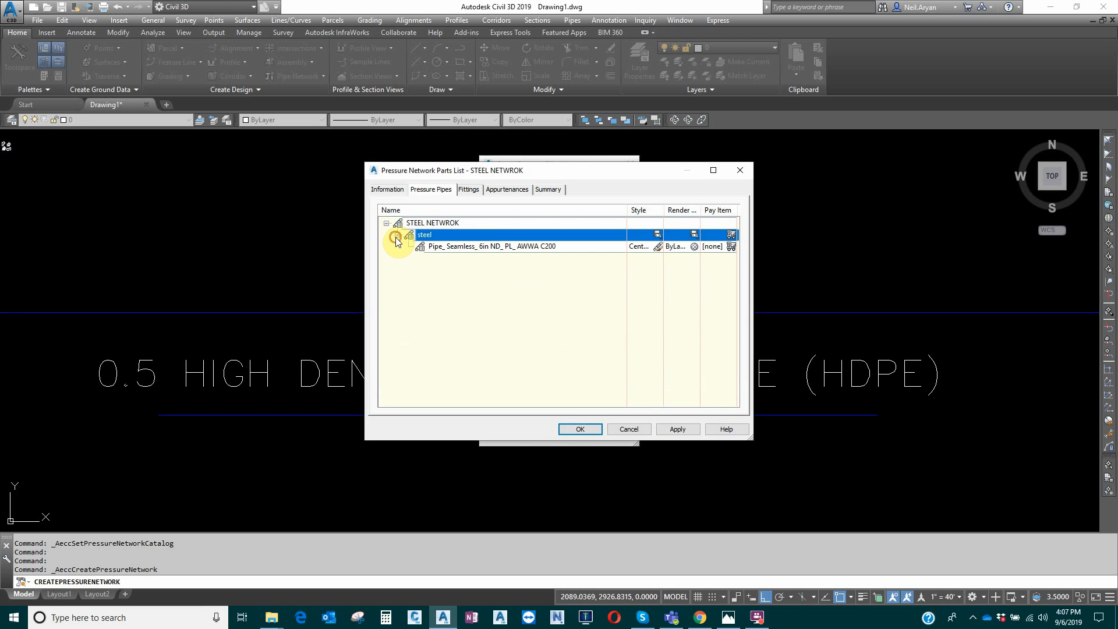
# Step: Save the STEEL NETWROK parts list and create the network with pressure pipe labels showing nominal diameter and material
pyautogui.click(677, 429)
pyautogui.click(588, 428)
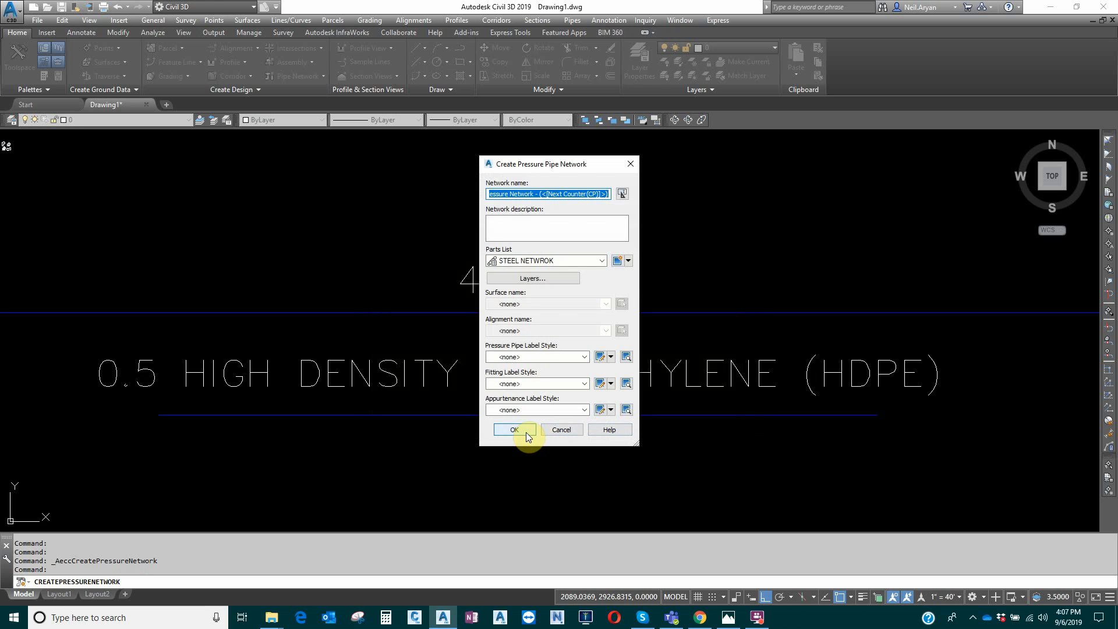
pyautogui.click(523, 357)
pyautogui.click(526, 389)
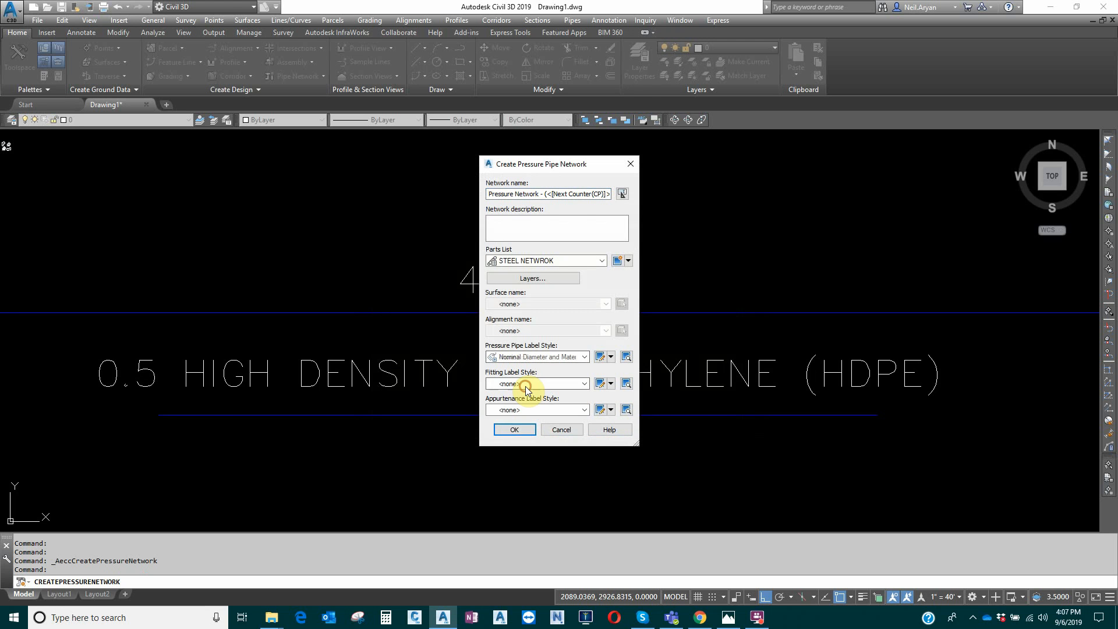
pyautogui.click(511, 429)
# Step: Draw one straight horizontal 6in seamless steel pipe above the 4 PVC pipe and its label
pyautogui.scroll(-2, 606, 255)
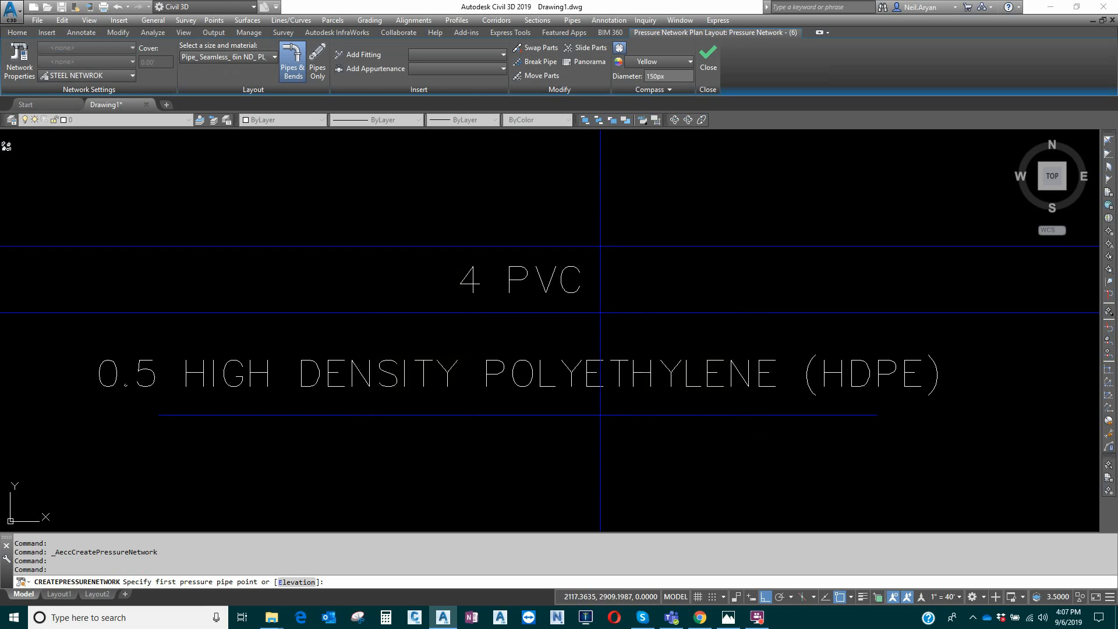
pyautogui.click(302, 248)
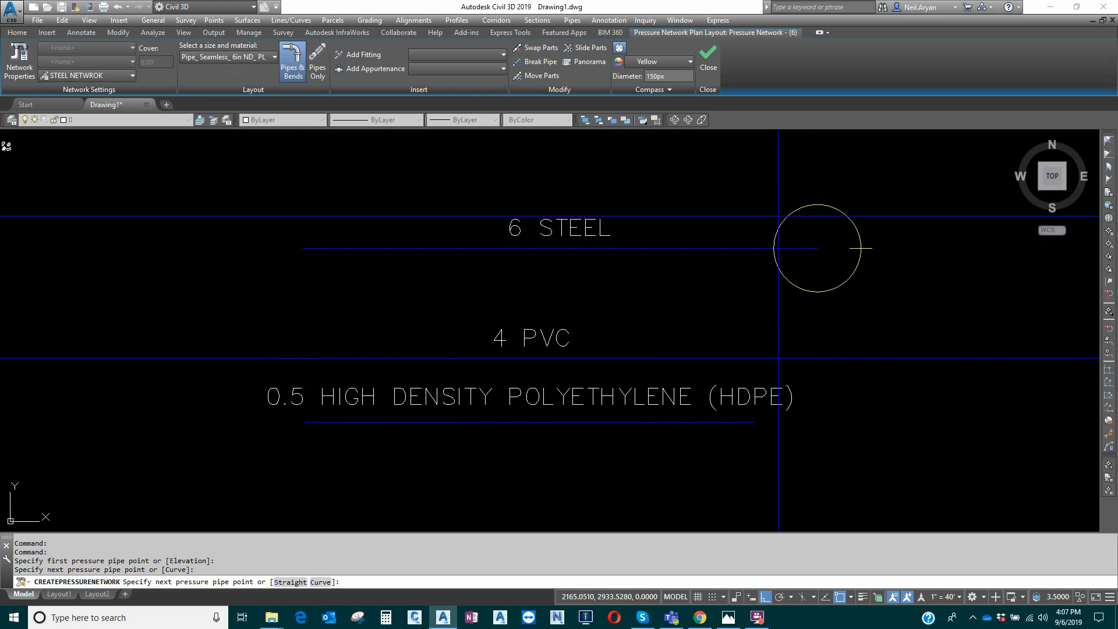
pyautogui.click(818, 248)
pyautogui.press('Return')
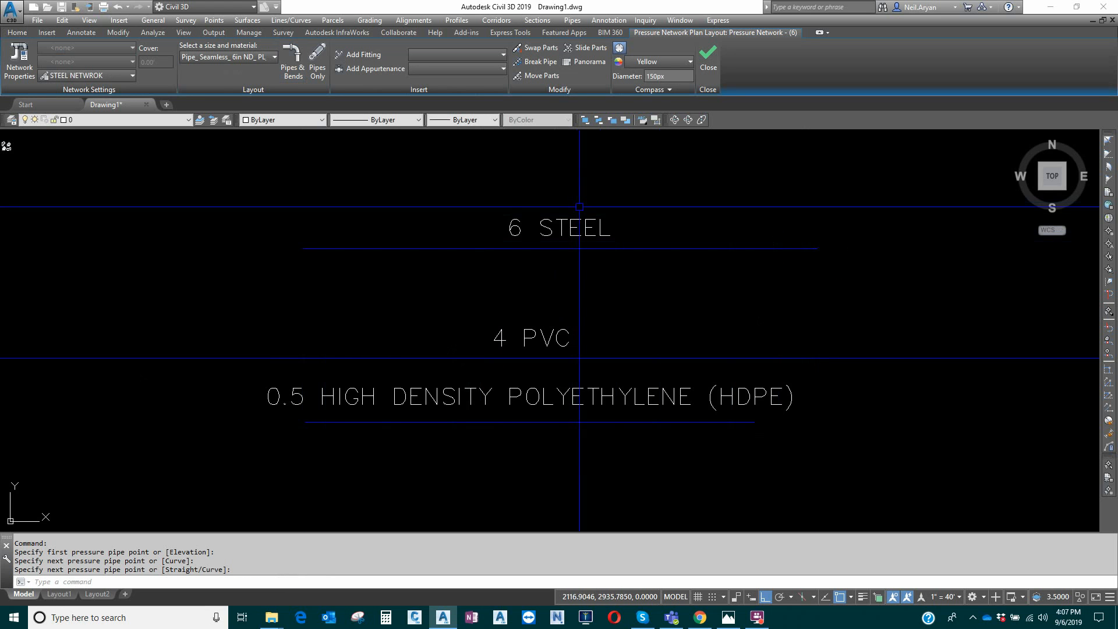
# Step: Review the database file choices for the pressure network catalog and leave the setting without applying a change
pyautogui.click(19, 34)
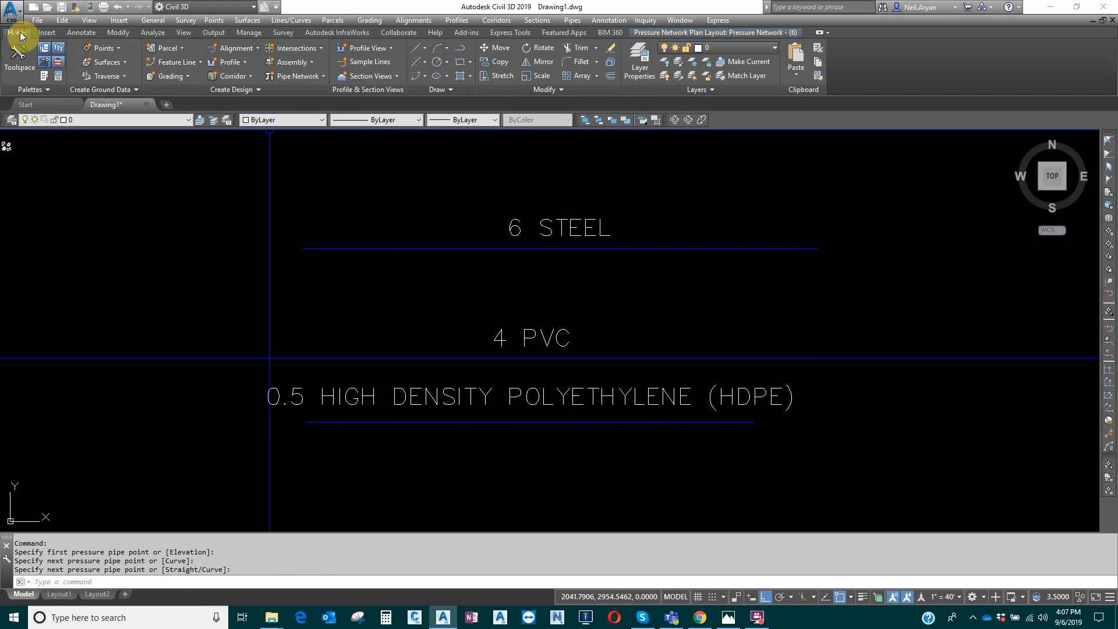
pyautogui.click(247, 91)
pyautogui.click(220, 158)
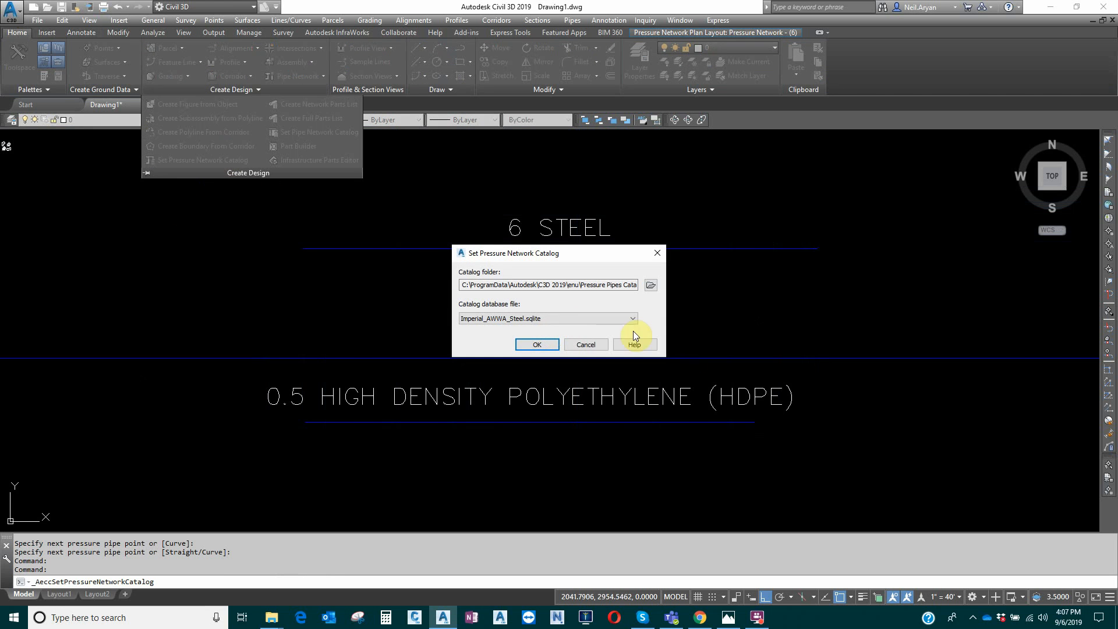
pyautogui.click(564, 320)
pyautogui.click(565, 320)
pyautogui.click(582, 343)
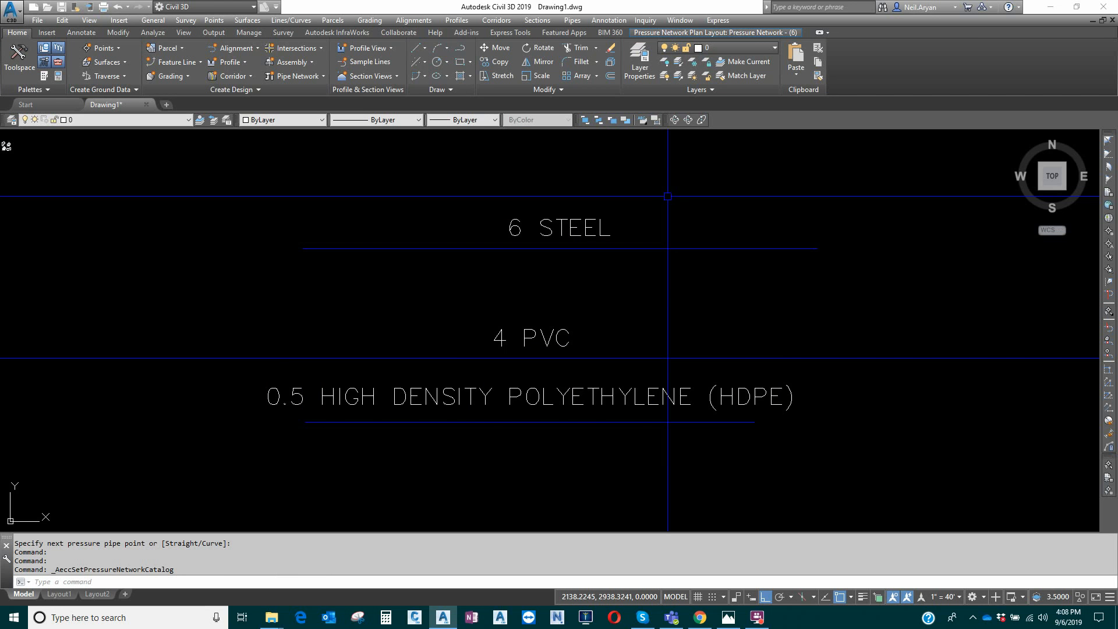
# Step: Start another pressure pipe network and examine which catalog materials a new parts list offers, discarding the new list
pyautogui.click(313, 76)
pyautogui.click(338, 145)
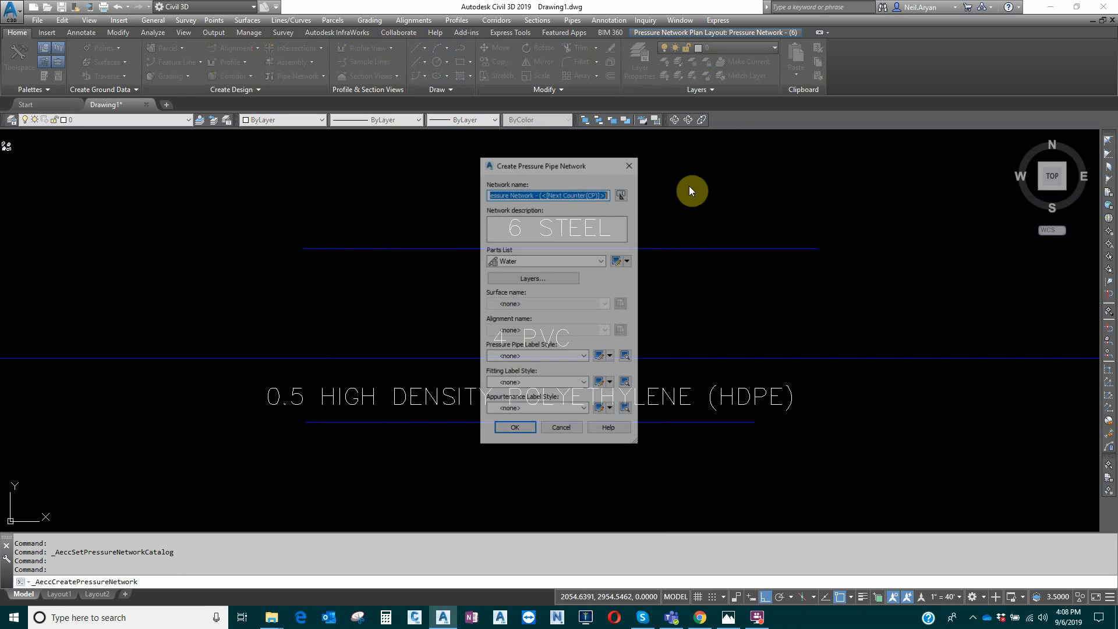
pyautogui.click(629, 261)
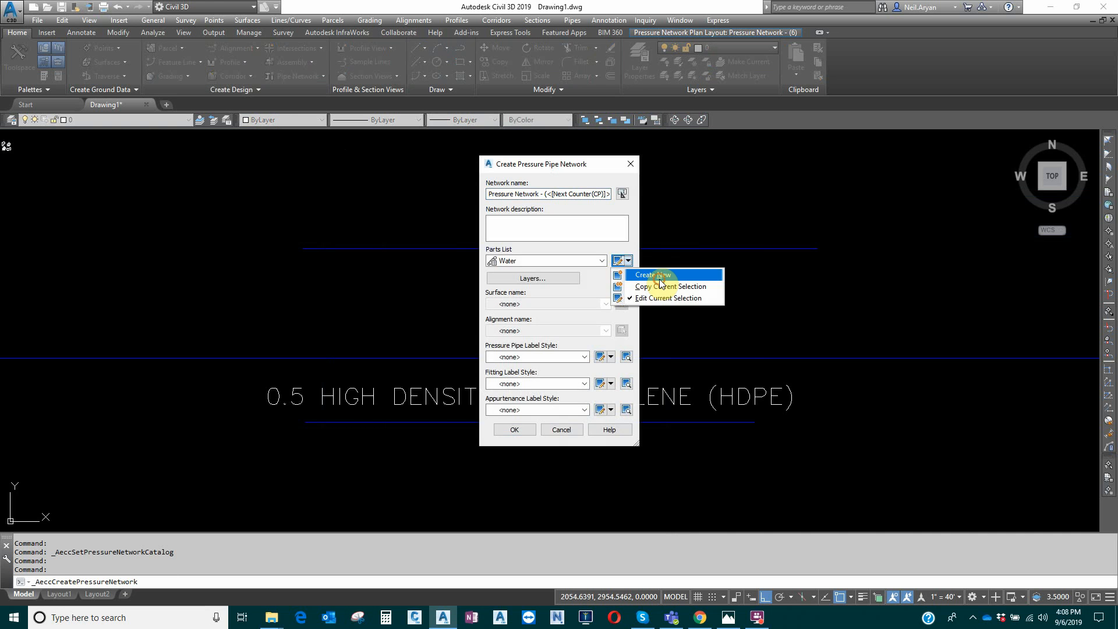
pyautogui.click(660, 279)
pyautogui.rightClick(422, 227)
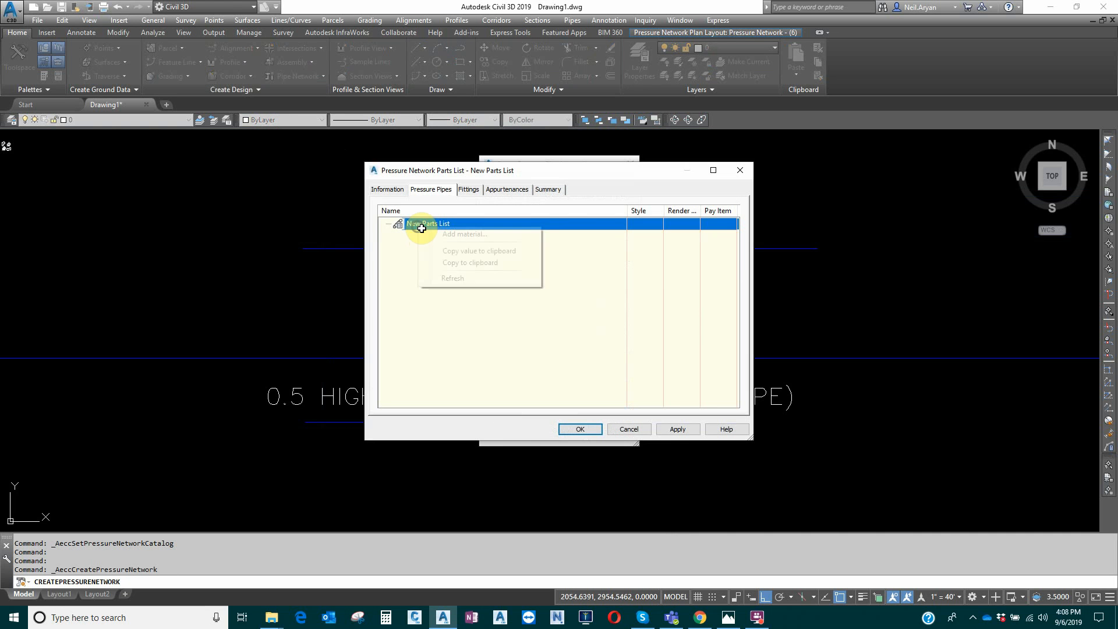
pyautogui.click(464, 234)
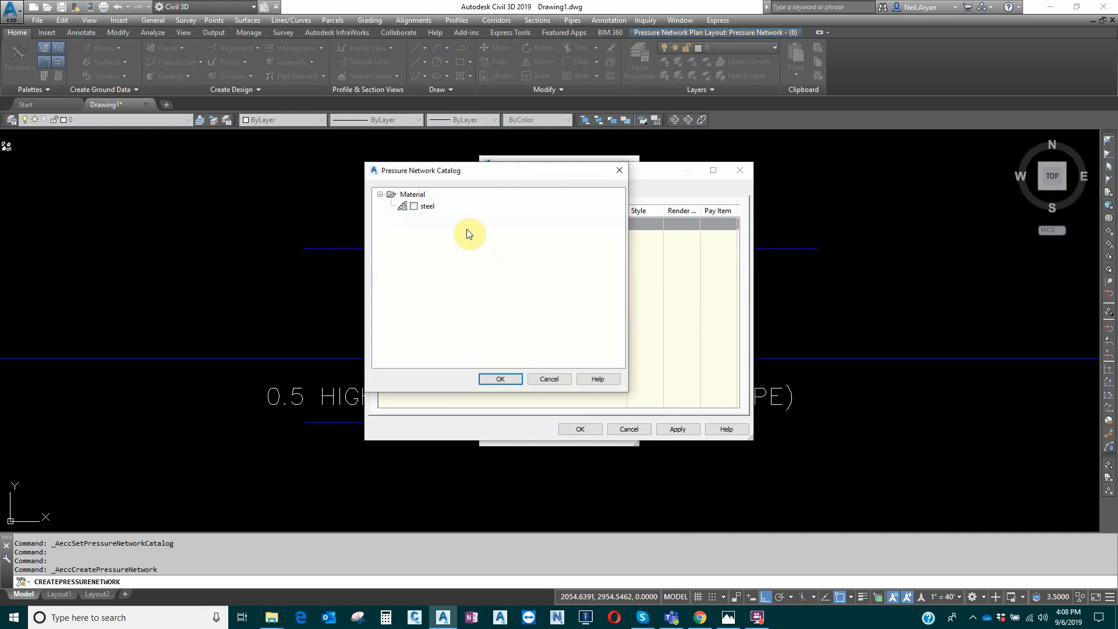
pyautogui.click(549, 379)
pyautogui.click(633, 431)
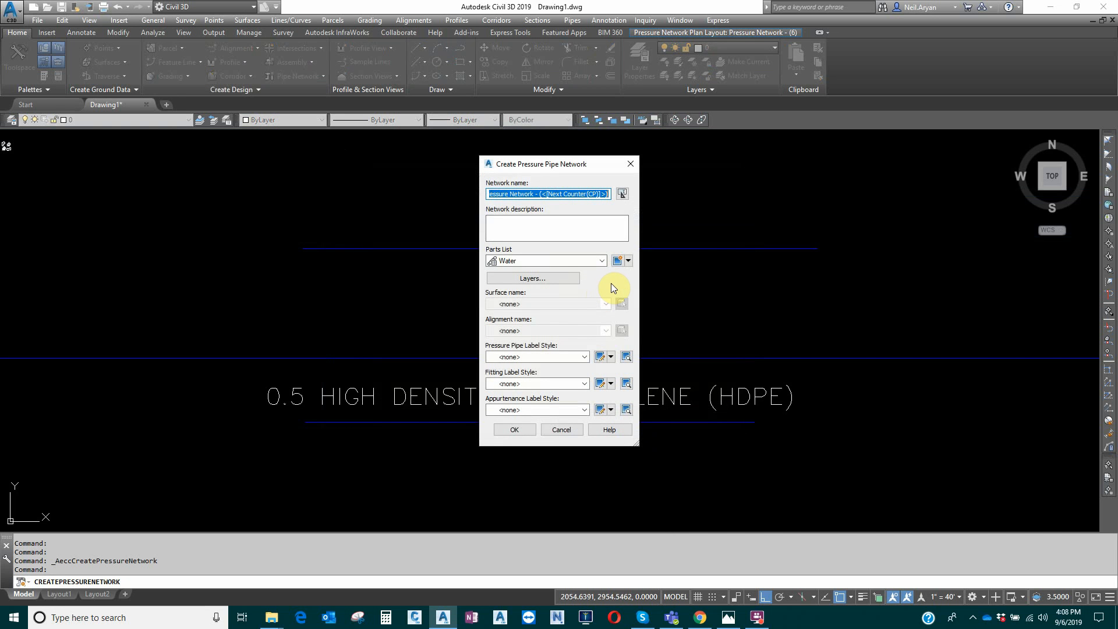
# Step: Check the parts lists available for the new pressure network and cancel its creation
pyautogui.click(585, 260)
pyautogui.click(584, 261)
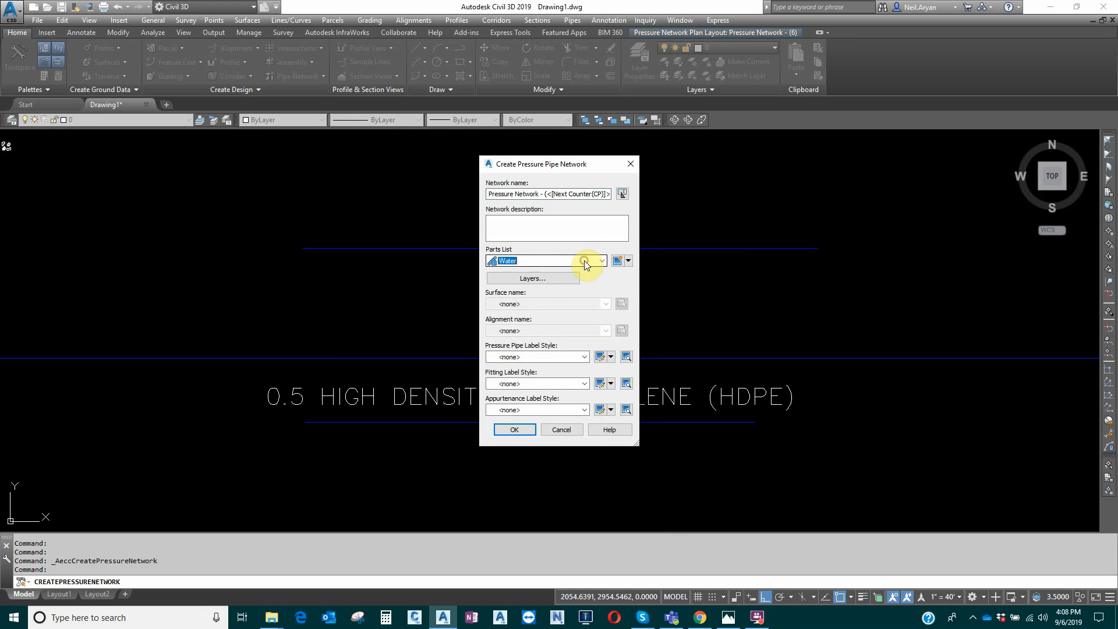
pyautogui.click(562, 430)
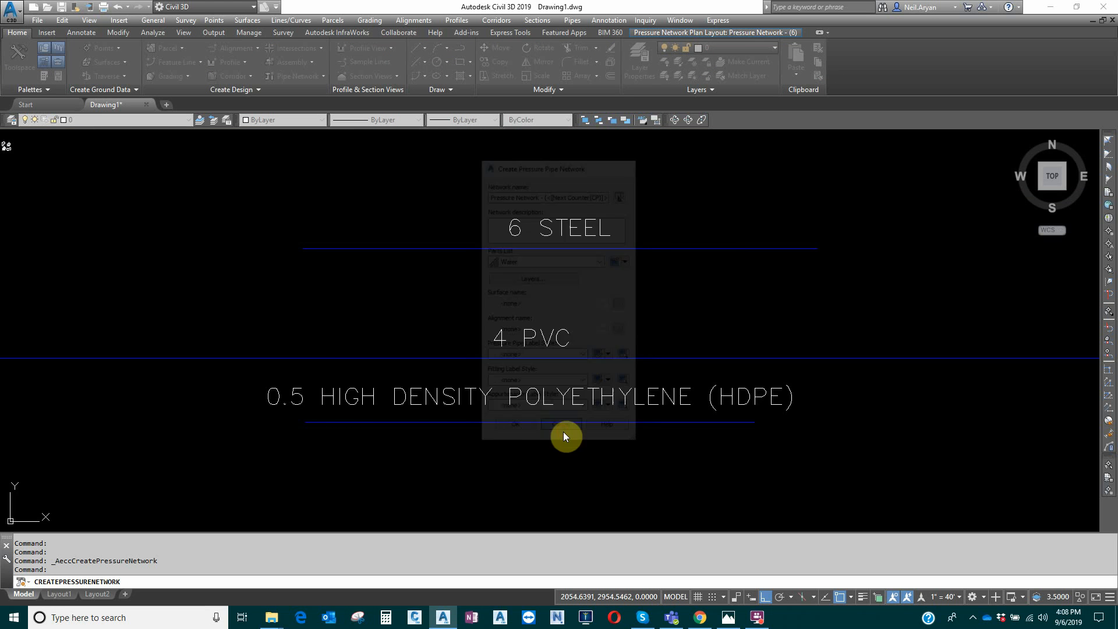